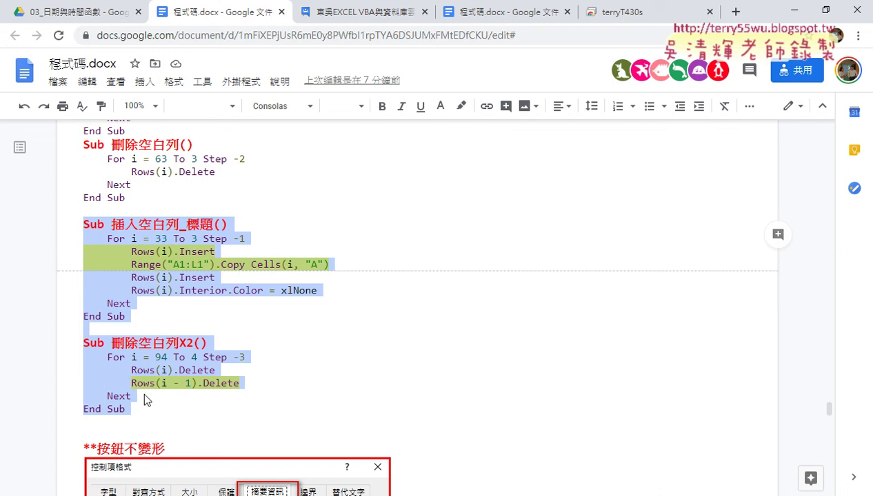
- Open the 04數學函數 workbook from the 04數學函數 folder under 範例檔111 in Excel
{"action": "key", "text": "ctrl+c"}
{"action": "key", "text": "alt+Tab"}
{"action": "left_click", "coordinate": [349, 100]}
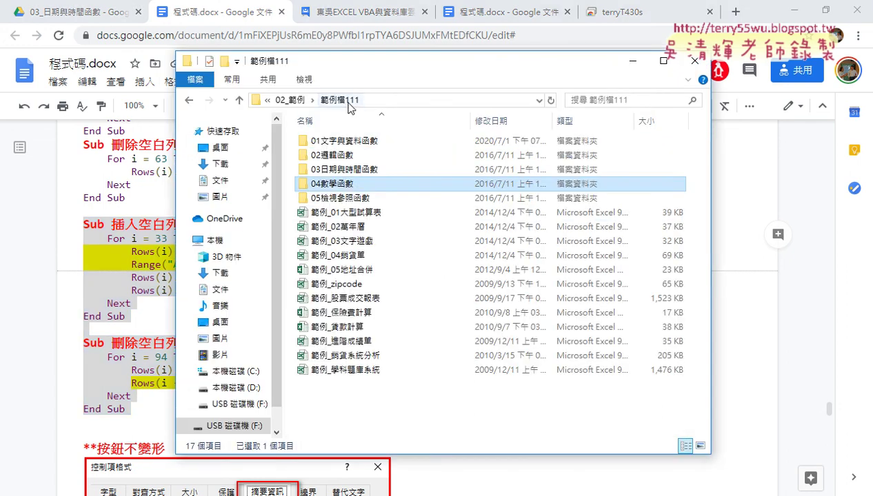
{"action": "double_click", "coordinate": [345, 184]}
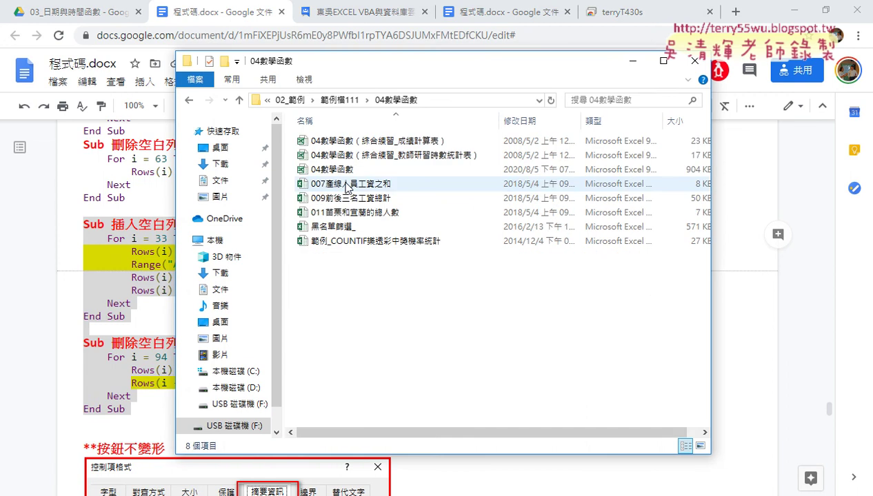
{"action": "left_click", "coordinate": [343, 170]}
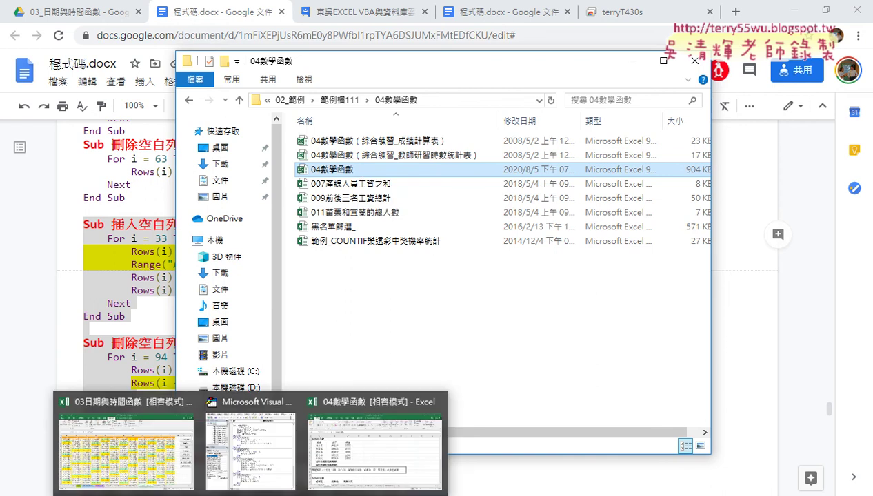
{"action": "left_click", "coordinate": [375, 444]}
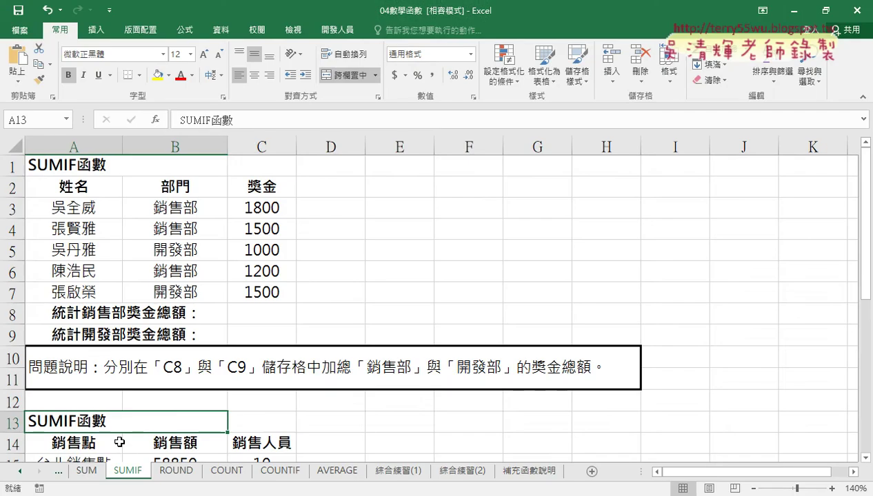
- Look over the SUM and COUNTIF sheets, then settle on the SUMIF sheet
{"action": "left_click", "coordinate": [88, 470]}
{"action": "scroll", "coordinate": [136, 399], "scroll_direction": "up", "scroll_amount": 1}
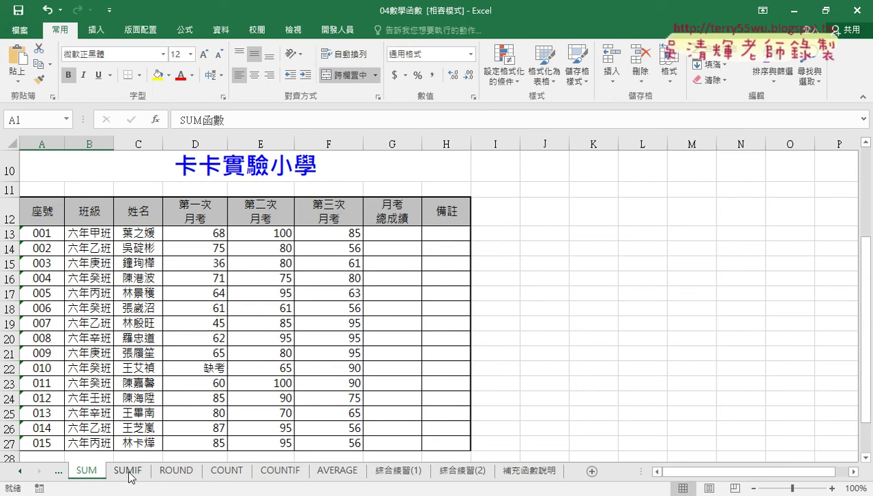
{"action": "left_click", "coordinate": [130, 473]}
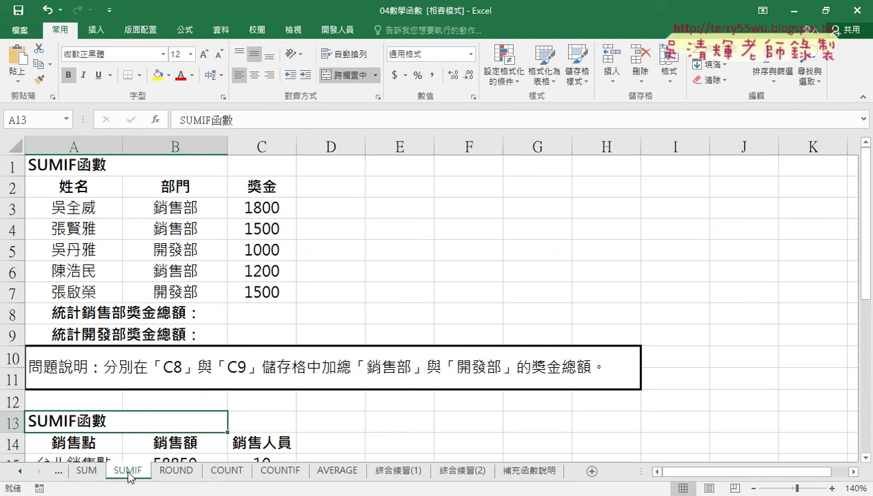
{"action": "left_click", "coordinate": [281, 471]}
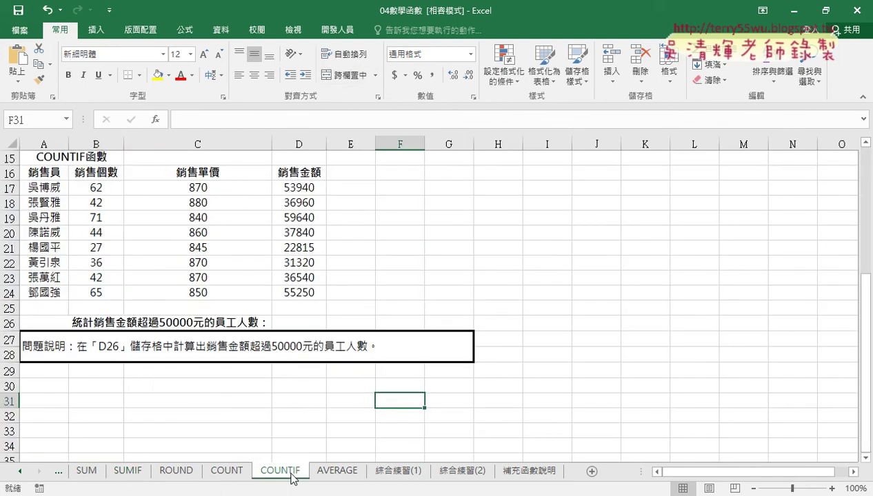
{"action": "left_click", "coordinate": [127, 471]}
{"action": "left_click", "coordinate": [261, 472]}
{"action": "left_click", "coordinate": [135, 473]}
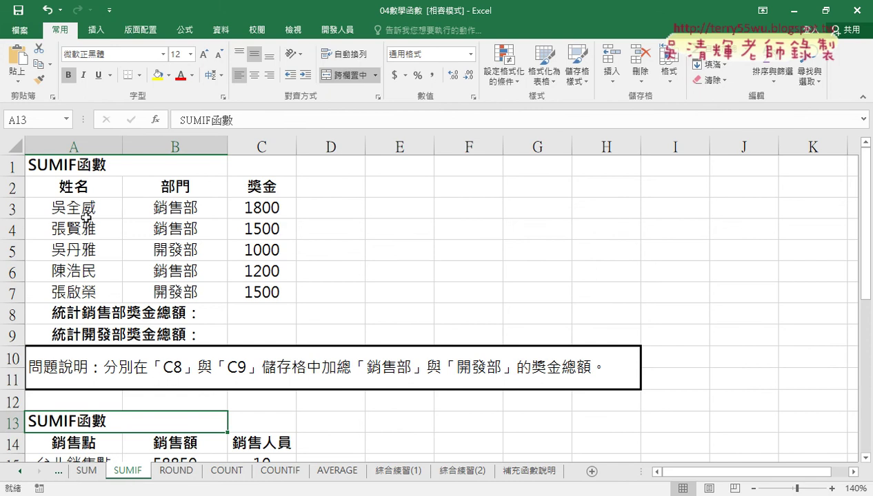
- Review the bonus amounts C3:C7 and the 銷售部 entry in B3, then select total cell C8
{"action": "left_click", "coordinate": [124, 312]}
{"action": "left_click_drag", "start_coordinate": [261, 208], "coordinate": [260, 297]}
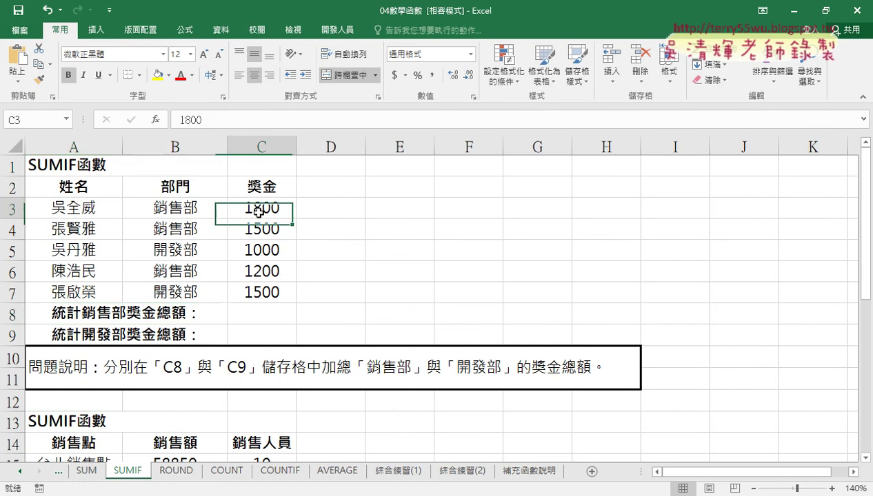
{"action": "left_click", "coordinate": [267, 314]}
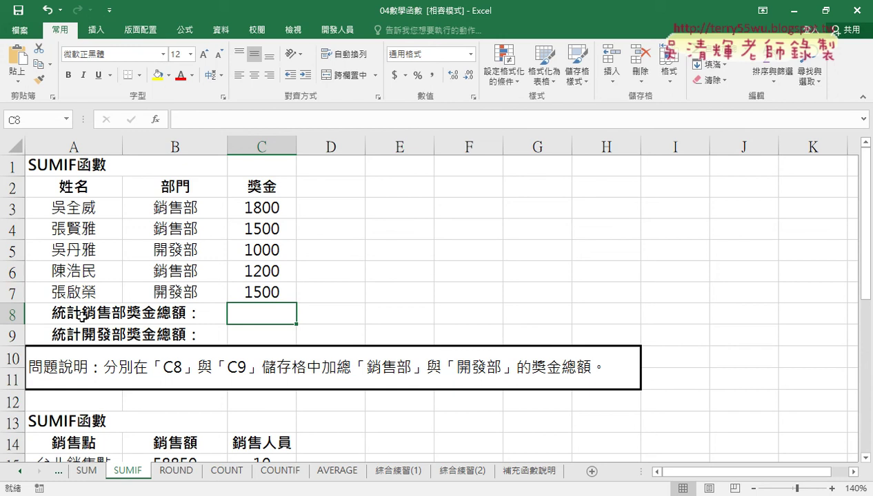
{"action": "left_click", "coordinate": [176, 211]}
{"action": "double_click", "coordinate": [207, 209]}
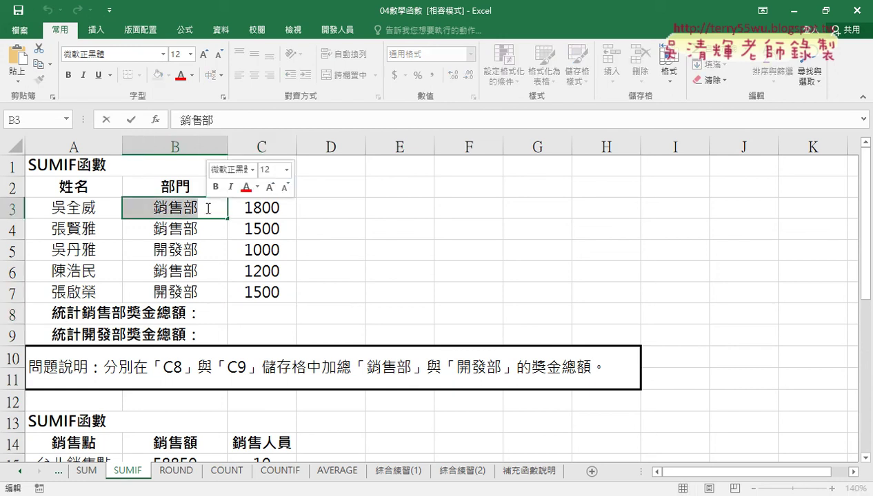
{"action": "left_click", "coordinate": [209, 231]}
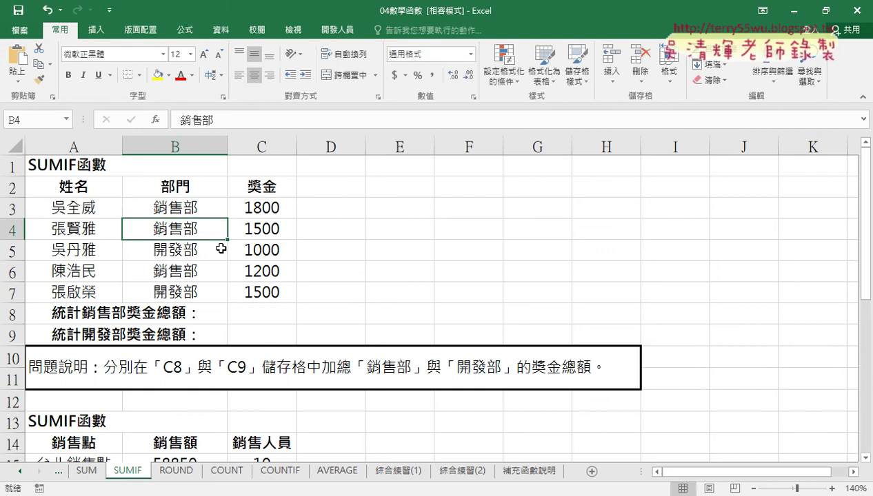
{"action": "left_click", "coordinate": [263, 316]}
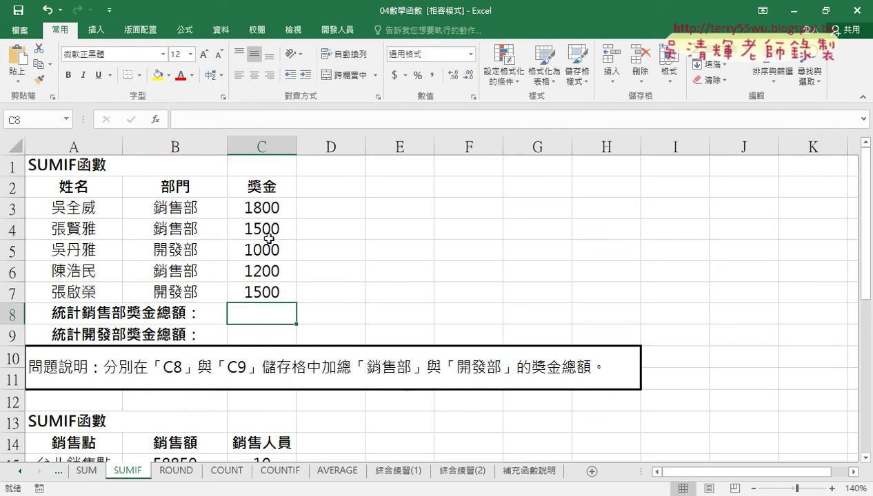
- In Insert Function for C8, set the category to 數學與三角函數 and scroll the function list
{"action": "left_click", "coordinate": [157, 120]}
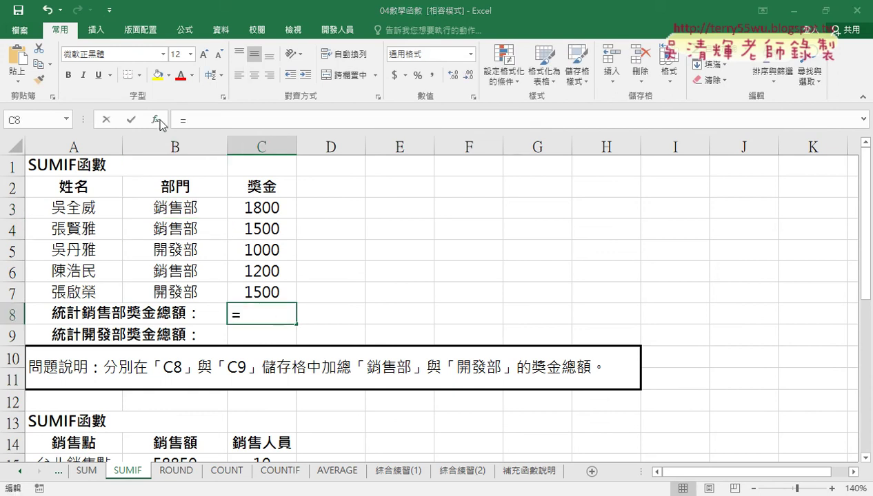
{"action": "left_click_drag", "start_coordinate": [410, 98], "coordinate": [513, 98]}
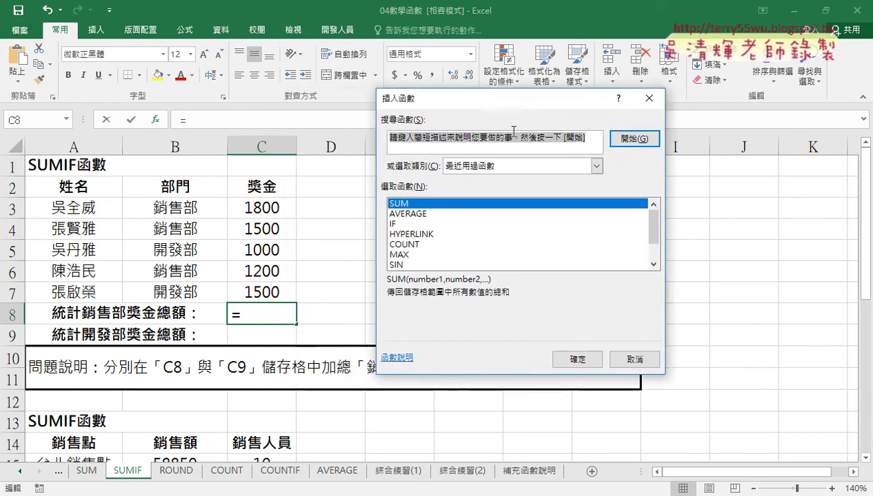
{"action": "left_click", "coordinate": [596, 166]}
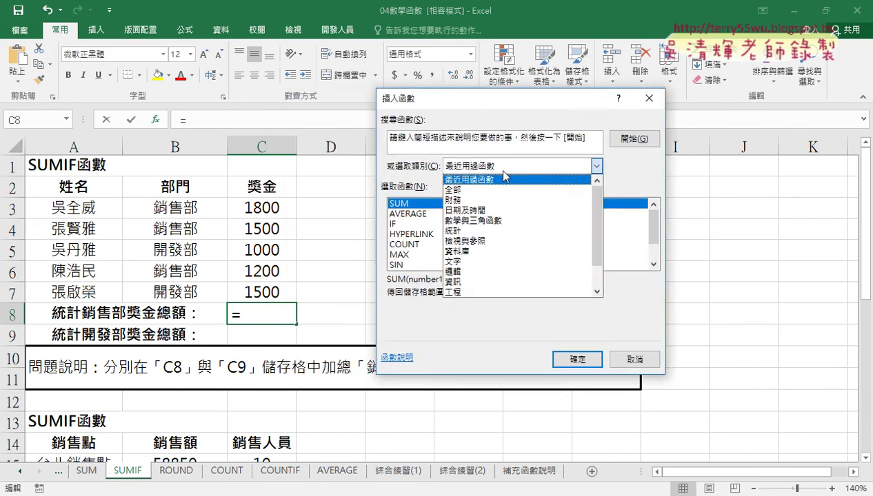
{"action": "left_click", "coordinate": [491, 221]}
{"action": "left_click_drag", "start_coordinate": [653, 212], "coordinate": [655, 253]}
{"action": "left_click", "coordinate": [653, 263]}
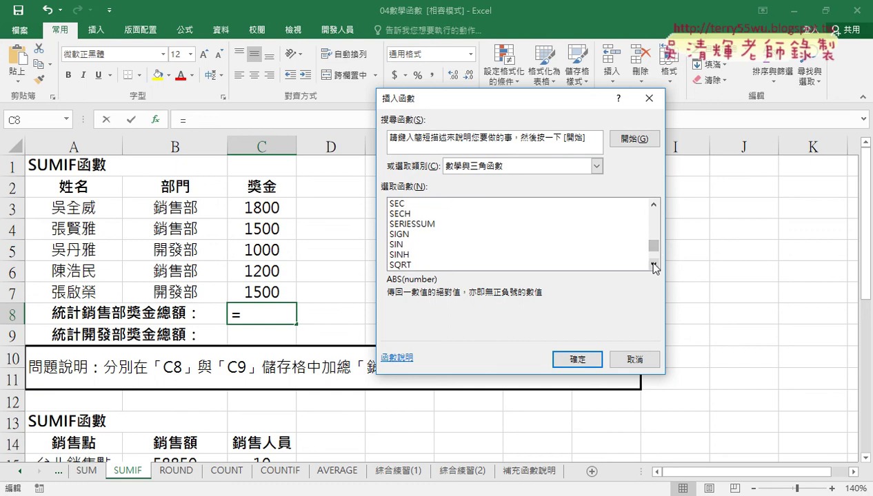
{"action": "left_click", "coordinate": [653, 263]}
{"action": "left_click", "coordinate": [654, 264]}
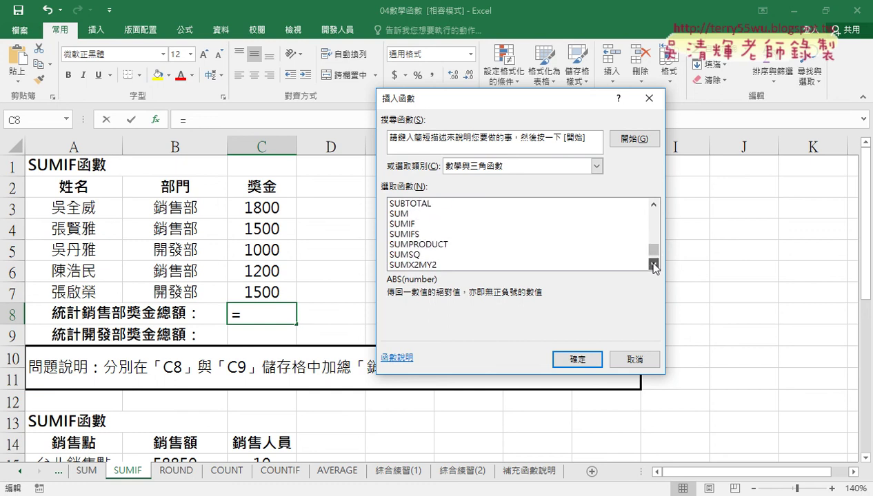
- Compare SUMIF with SUMIFS, then choose SUMIF for C8
{"action": "left_click", "coordinate": [410, 224]}
{"action": "left_click", "coordinate": [442, 236]}
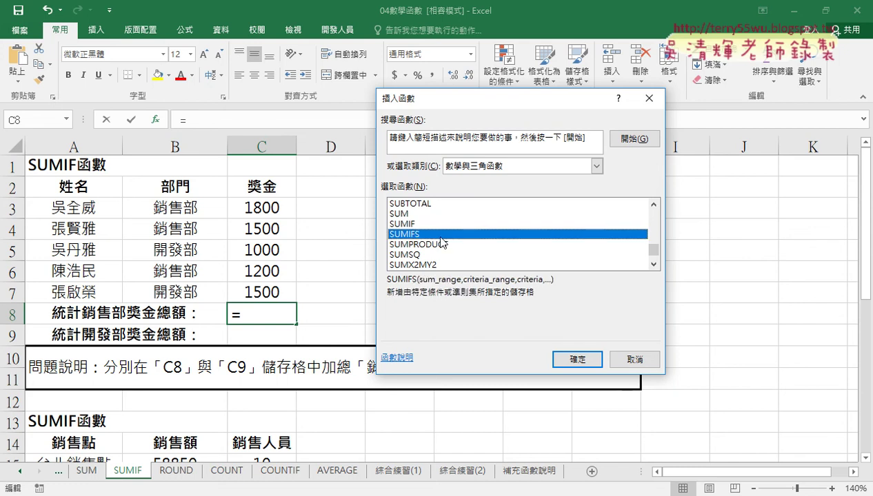
{"action": "left_click", "coordinate": [435, 225]}
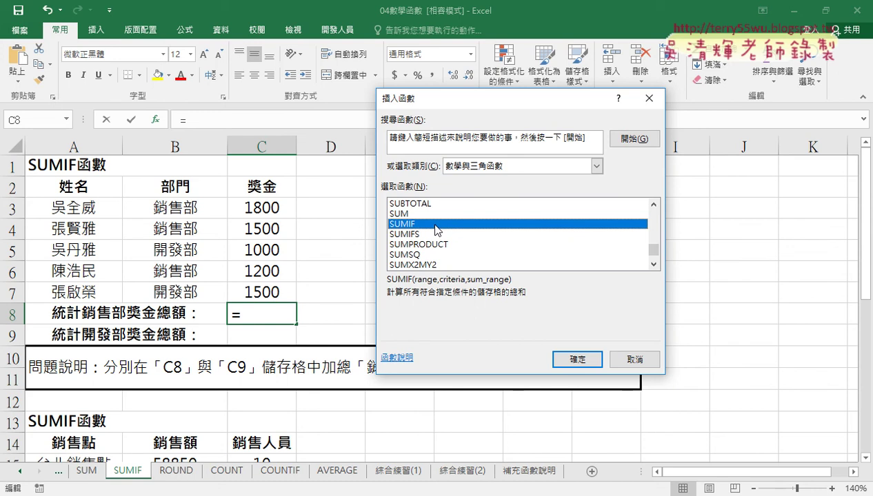
{"action": "left_click", "coordinate": [435, 235]}
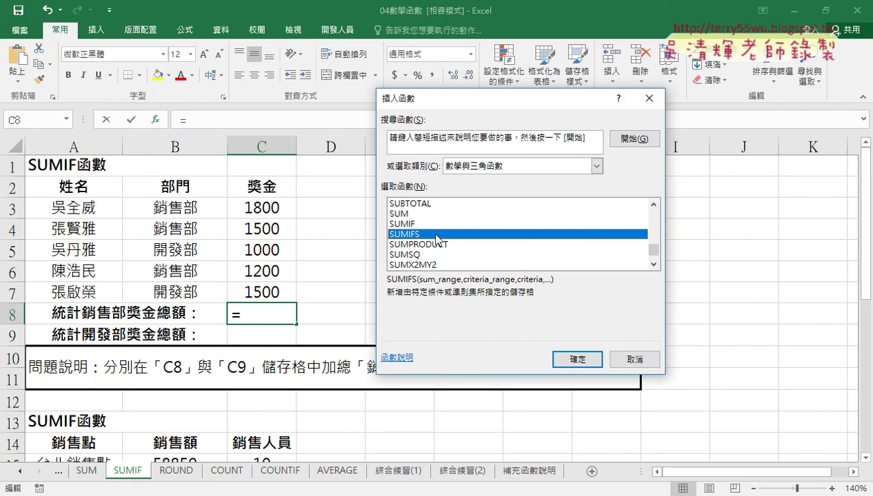
{"action": "left_click", "coordinate": [416, 227]}
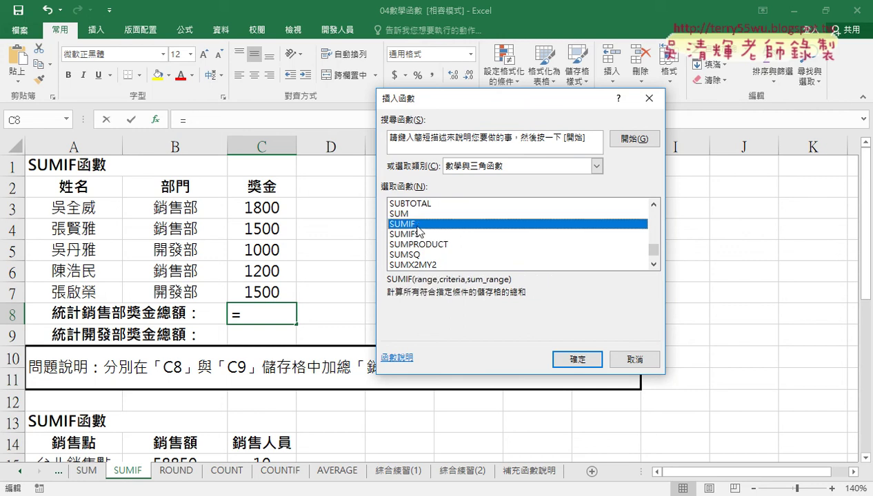
{"action": "left_click", "coordinate": [577, 359]}
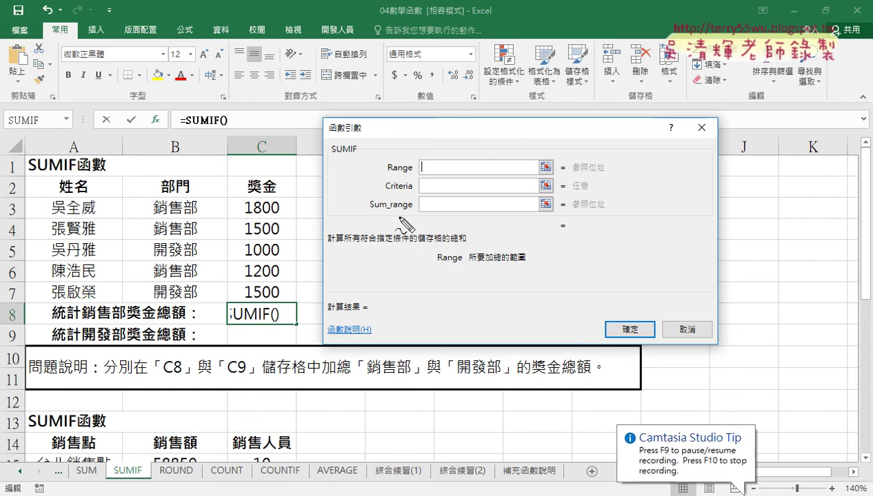
- Mark up the SUMIF arguments and the bonus table with the annotation pen, then erase the marks
{"action": "mouse_move", "coordinate": [417, 192]}
{"action": "left_mouse_down"}
{"action": "mouse_move", "coordinate": [384, 165]}
{"action": "mouse_move", "coordinate": [417, 200]}
{"action": "mouse_move", "coordinate": [373, 216]}
{"action": "left_mouse_up"}
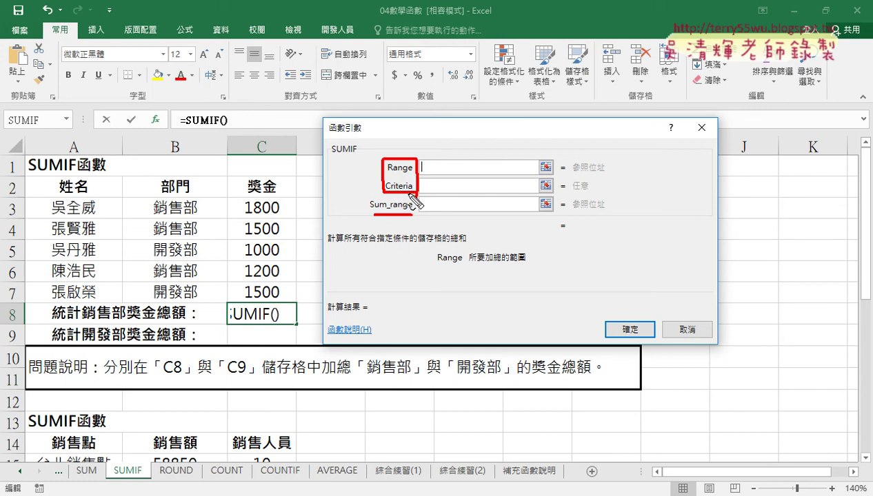
{"action": "left_click_drag", "start_coordinate": [190, 201], "coordinate": [158, 200]}
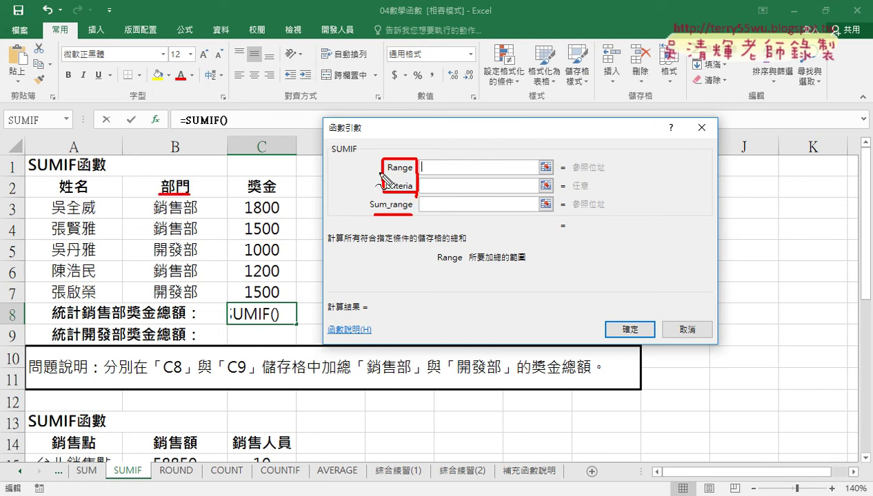
{"action": "mouse_move", "coordinate": [383, 167]}
{"action": "left_mouse_down"}
{"action": "mouse_move", "coordinate": [177, 182]}
{"action": "mouse_move", "coordinate": [196, 193]}
{"action": "left_mouse_up"}
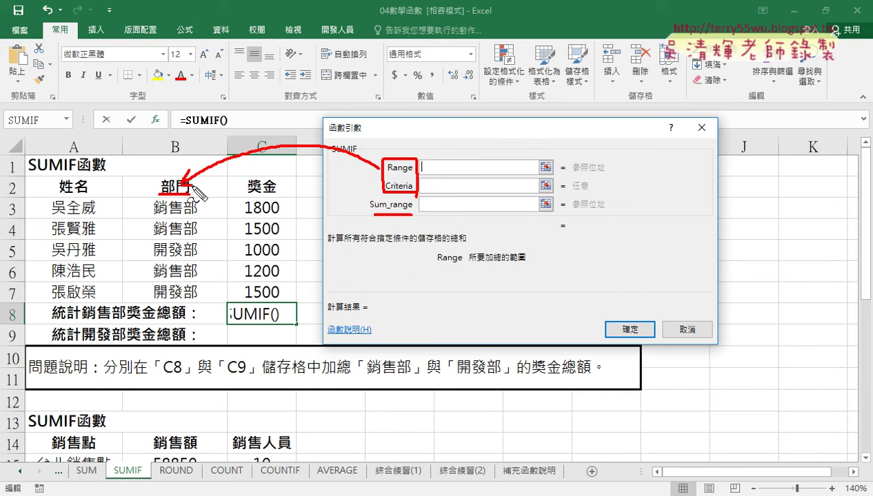
{"action": "left_click_drag", "start_coordinate": [184, 308], "coordinate": [195, 245]}
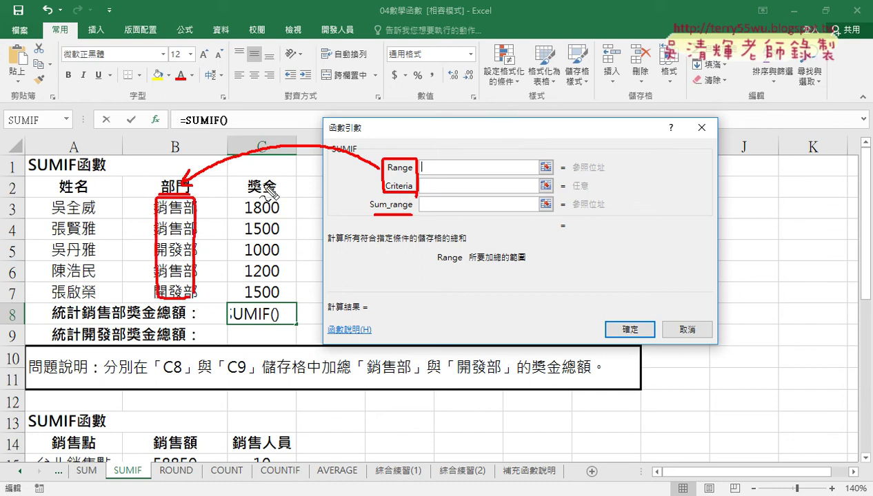
{"action": "left_click_drag", "start_coordinate": [84, 321], "coordinate": [122, 320]}
{"action": "mouse_move", "coordinate": [462, 182]}
{"action": "left_mouse_down"}
{"action": "mouse_move", "coordinate": [469, 190]}
{"action": "mouse_move", "coordinate": [463, 183]}
{"action": "left_mouse_up"}
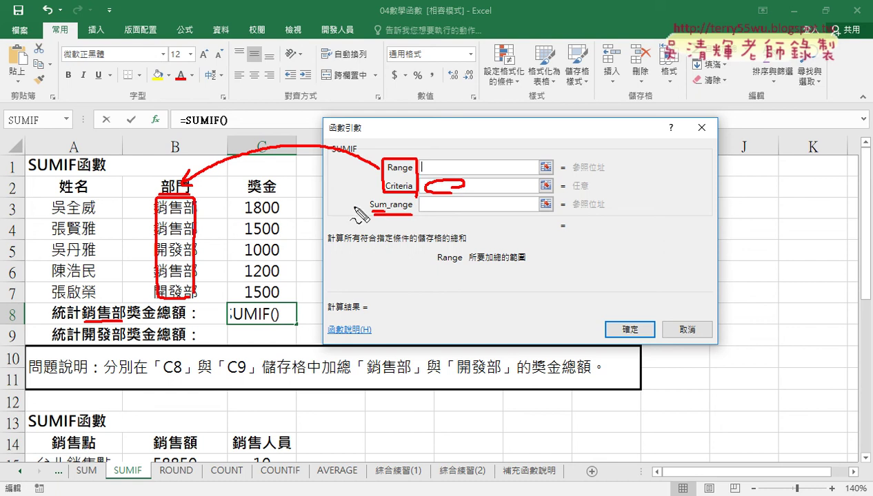
{"action": "left_click_drag", "start_coordinate": [240, 203], "coordinate": [239, 293]}
{"action": "mouse_move", "coordinate": [244, 201]}
{"action": "left_mouse_down"}
{"action": "mouse_move", "coordinate": [283, 215]}
{"action": "mouse_move", "coordinate": [241, 295]}
{"action": "left_mouse_up"}
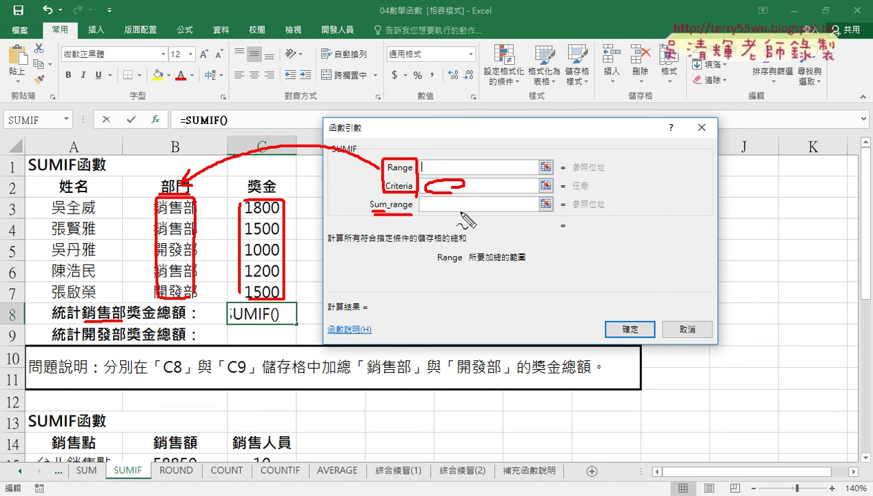
{"action": "mouse_move", "coordinate": [451, 192]}
{"action": "left_mouse_down"}
{"action": "mouse_move", "coordinate": [458, 201]}
{"action": "mouse_move", "coordinate": [421, 215]}
{"action": "left_mouse_up"}
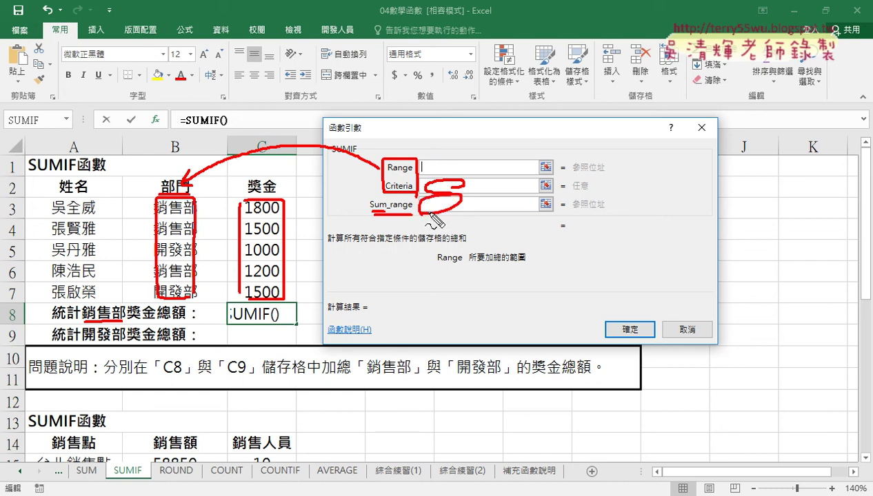
{"action": "key", "text": "Escape"}
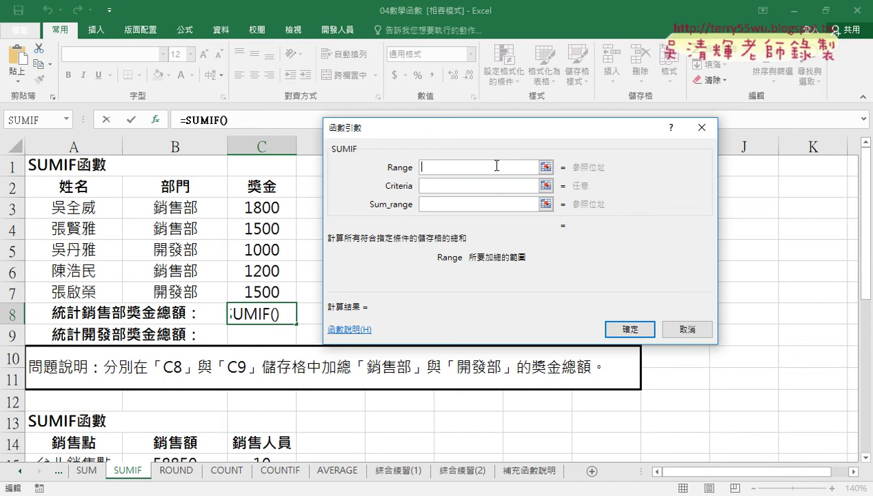
- Underline the notes that Range and Sum_range need references and Criteria accepts anything, then clear
{"action": "key", "text": "ctrl+2"}
{"action": "left_click_drag", "start_coordinate": [572, 174], "coordinate": [605, 175]}
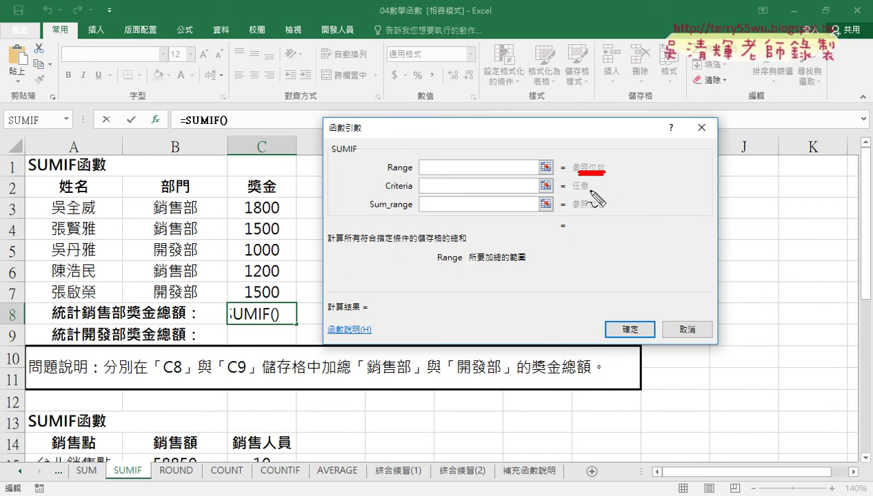
{"action": "left_click_drag", "start_coordinate": [575, 191], "coordinate": [586, 191]}
{"action": "left_click_drag", "start_coordinate": [576, 212], "coordinate": [600, 213]}
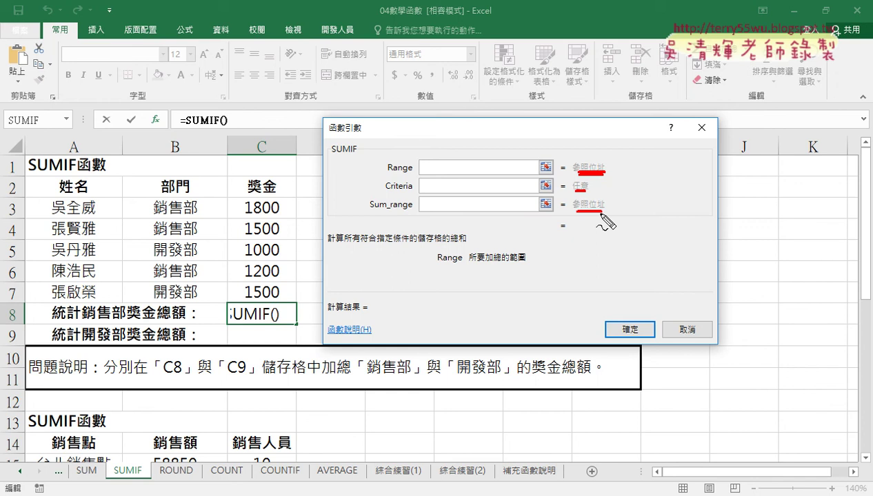
{"action": "key", "text": "Escape"}
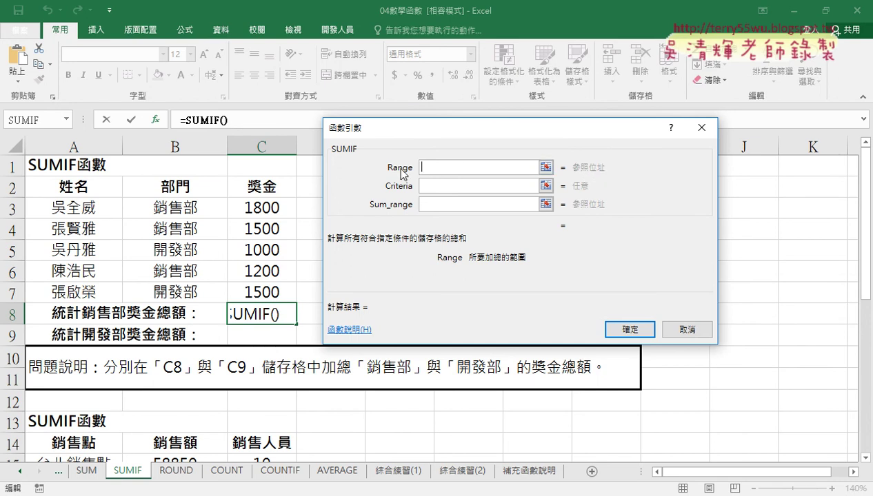
- Complete C8 as =SUMIF(B3:B7,"銷售部",C3:C7), giving 4500
{"action": "left_click_drag", "start_coordinate": [160, 208], "coordinate": [167, 295]}
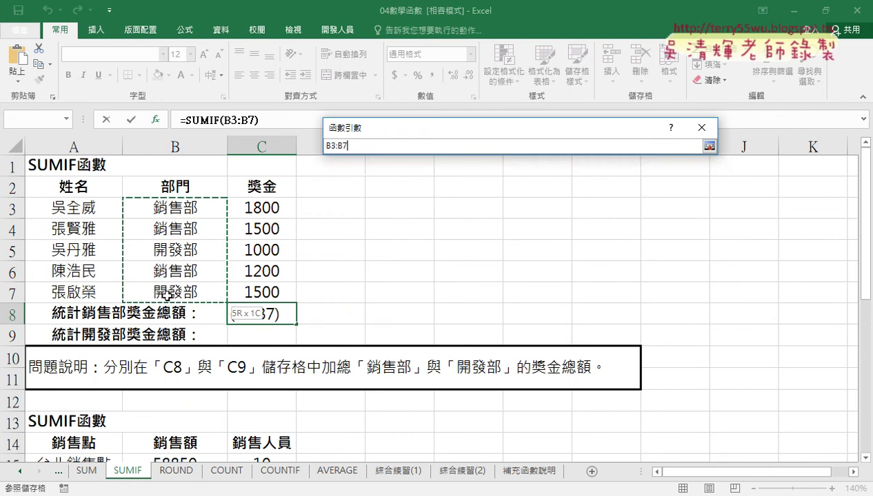
{"action": "left_click", "coordinate": [433, 187]}
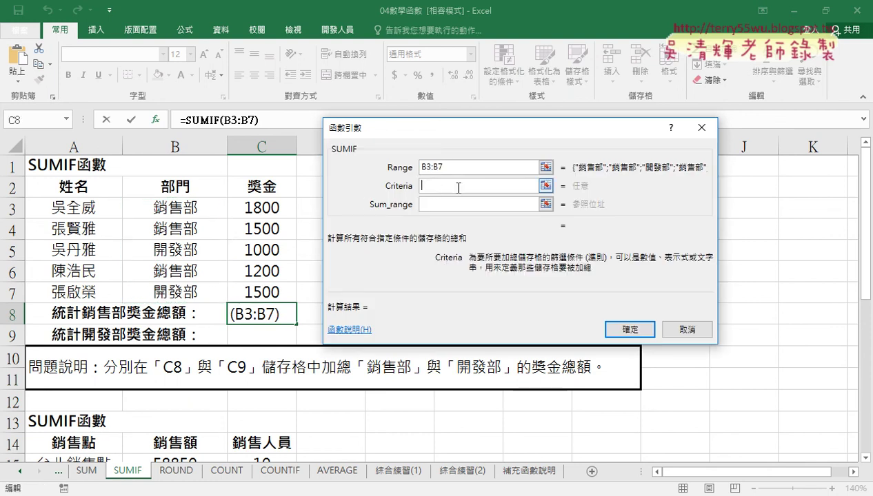
{"action": "type", "text": "銷售部"}
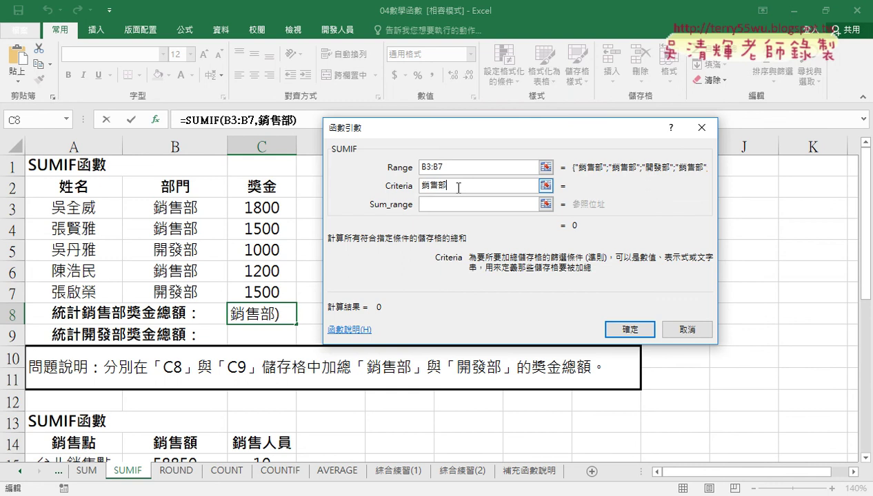
{"action": "key", "text": "shift+Tab"}
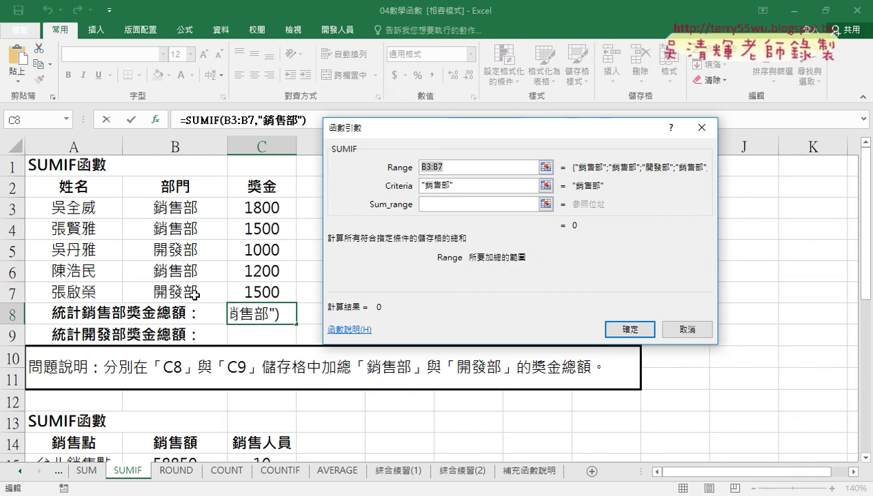
{"action": "left_click", "coordinate": [432, 204]}
{"action": "left_click_drag", "start_coordinate": [262, 207], "coordinate": [262, 292]}
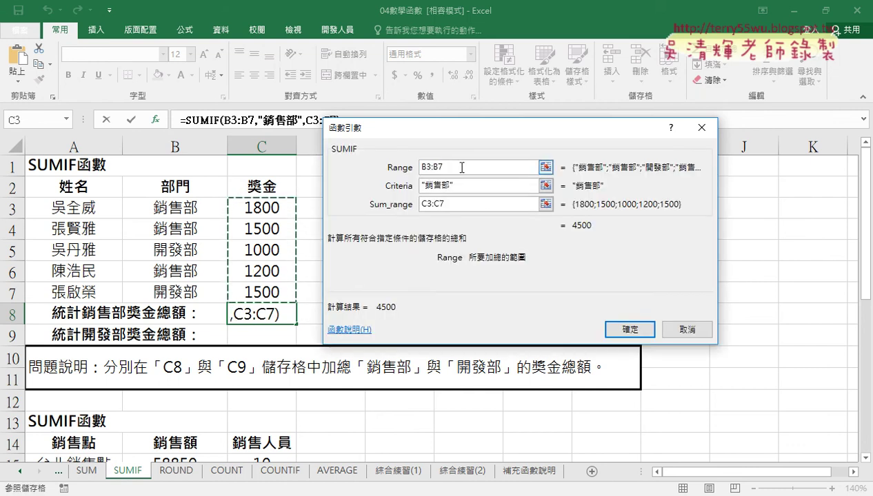
{"action": "left_click", "coordinate": [522, 167]}
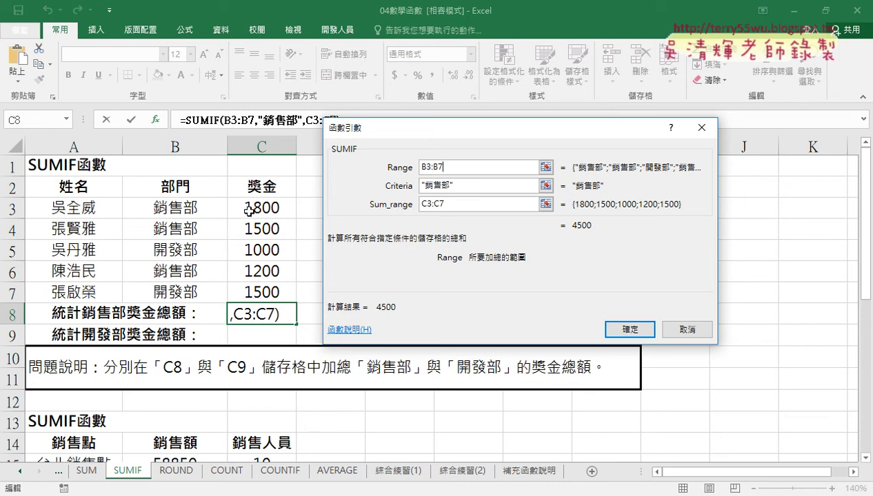
{"action": "left_click", "coordinate": [467, 206]}
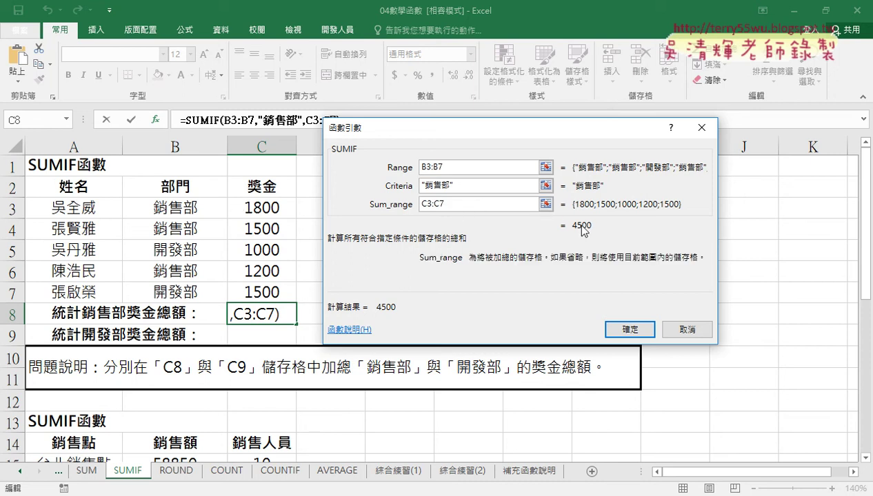
{"action": "left_click", "coordinate": [639, 330]}
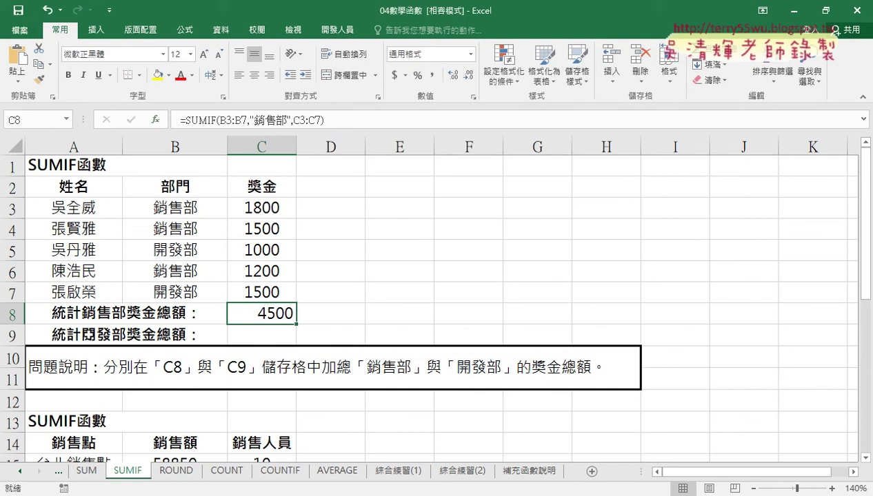
- Copy the C8 SUMIF formula text from the formula bar and move to C9
{"action": "left_click", "coordinate": [99, 335]}
{"action": "left_click", "coordinate": [248, 318]}
{"action": "left_click_drag", "start_coordinate": [338, 119], "coordinate": [156, 119]}
{"action": "key", "text": "ctrl+c"}
{"action": "right_click", "coordinate": [246, 120]}
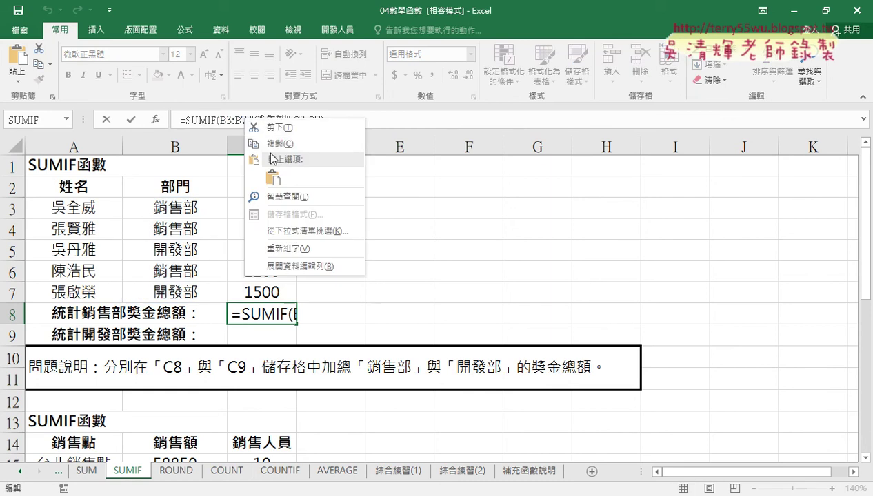
{"action": "key", "text": "Escape"}
{"action": "left_click", "coordinate": [130, 119]}
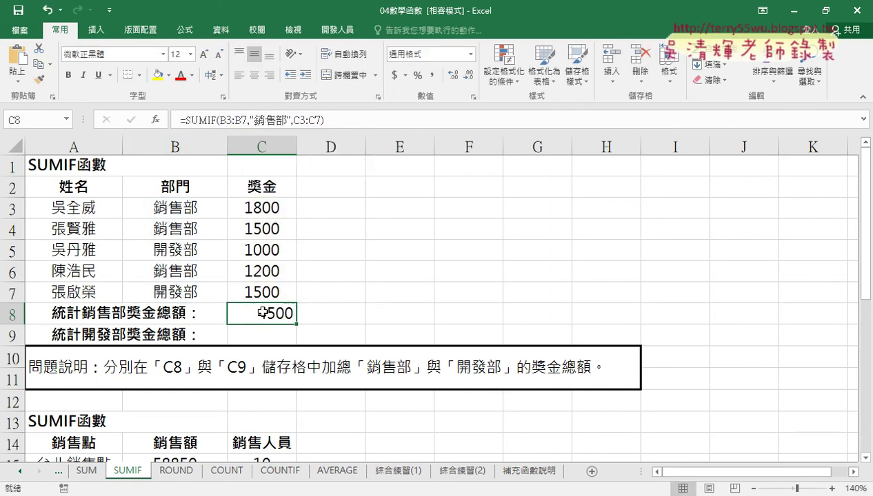
{"action": "key", "text": "Return"}
{"action": "left_click", "coordinate": [204, 120]}
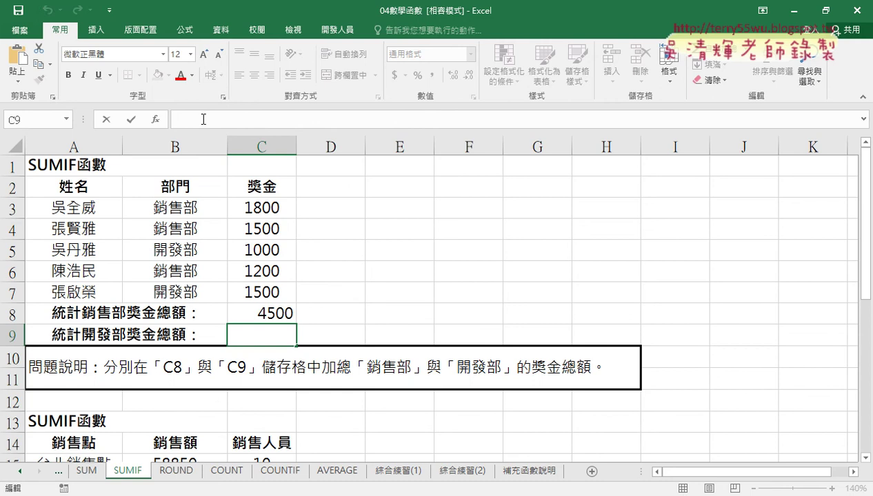
- Paste the SUMIF formula into C9 with criteria 開發部, then check the 開發部 bonuses in C5 and C7
{"action": "key", "text": "ctrl+v"}
{"action": "left_click_drag", "start_coordinate": [254, 120], "coordinate": [288, 122]}
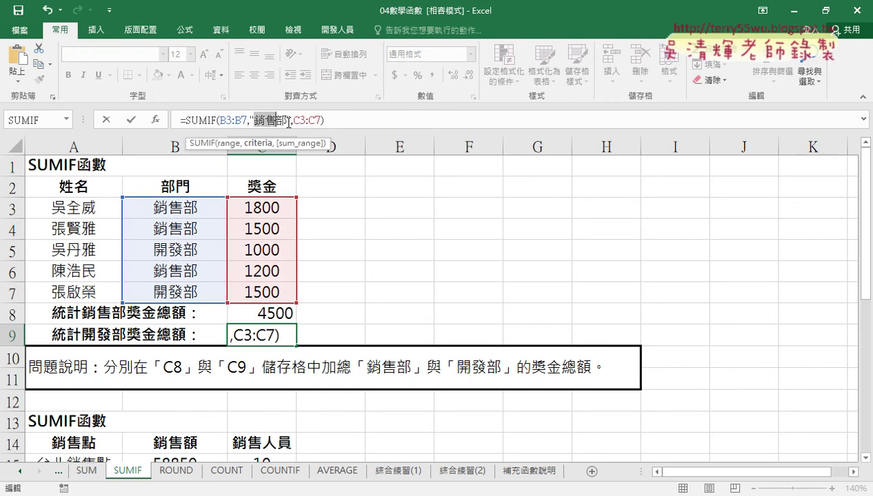
{"action": "type", "text": "開"}
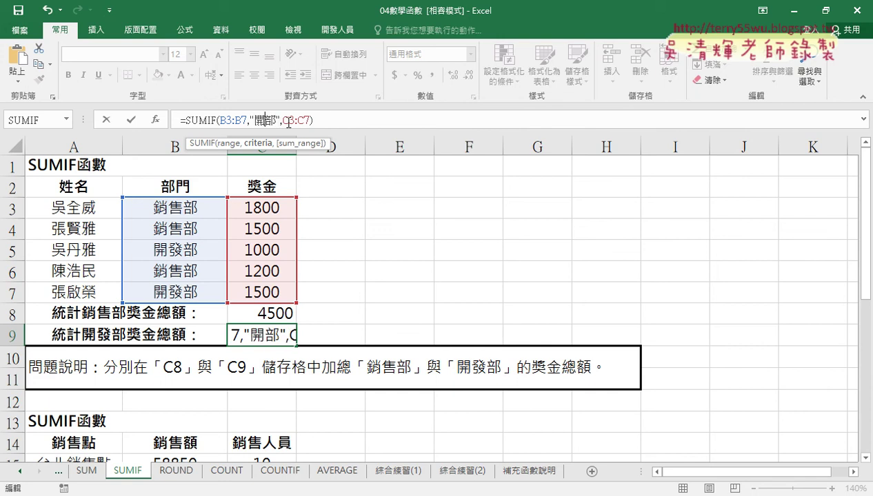
{"action": "type", "text": "發"}
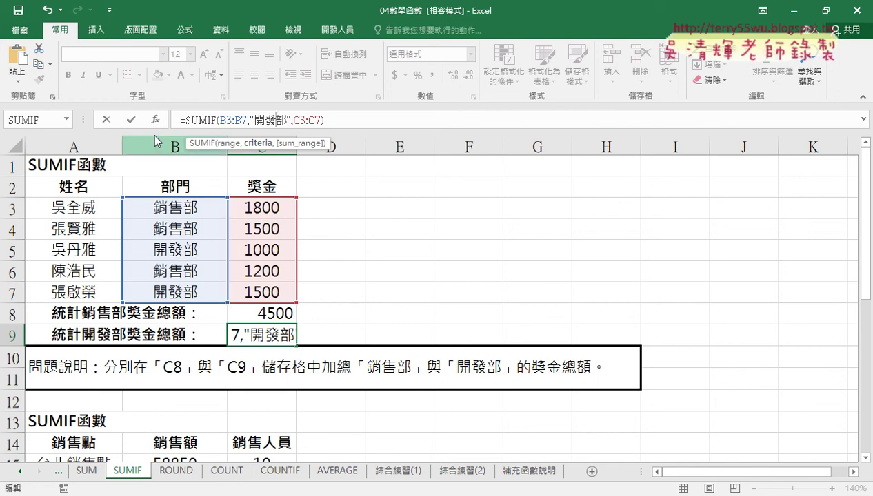
{"action": "left_click", "coordinate": [131, 120]}
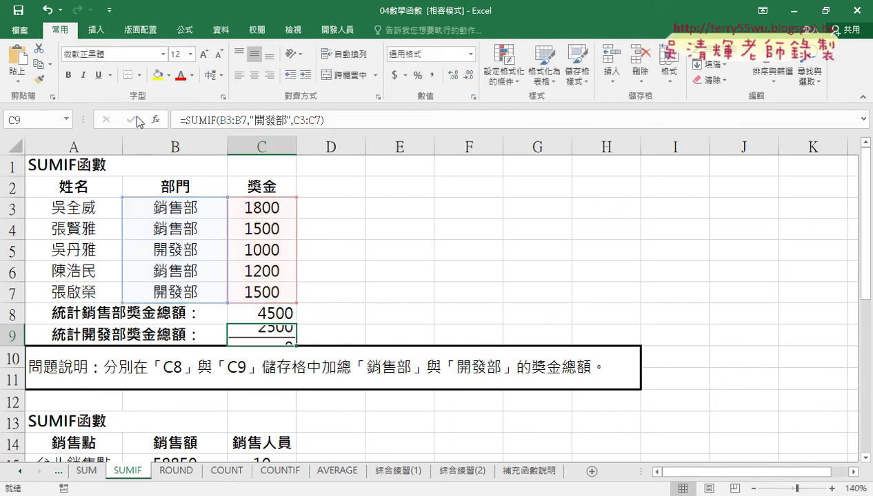
{"action": "left_click", "coordinate": [187, 251]}
{"action": "left_click", "coordinate": [250, 250]}
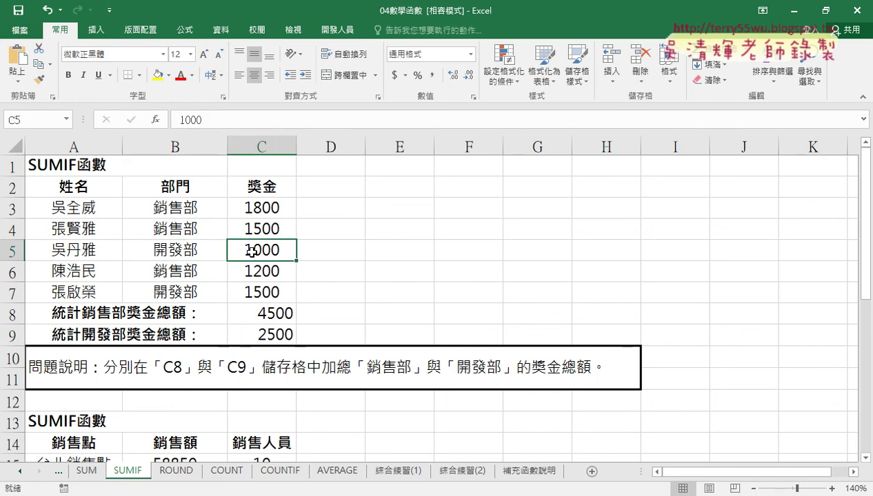
{"action": "left_click", "coordinate": [268, 293]}
- Look over the sales points B15:B19 in the second table and select the staff total cell C20
{"action": "scroll", "coordinate": [356, 286], "scroll_direction": "down", "scroll_amount": 4}
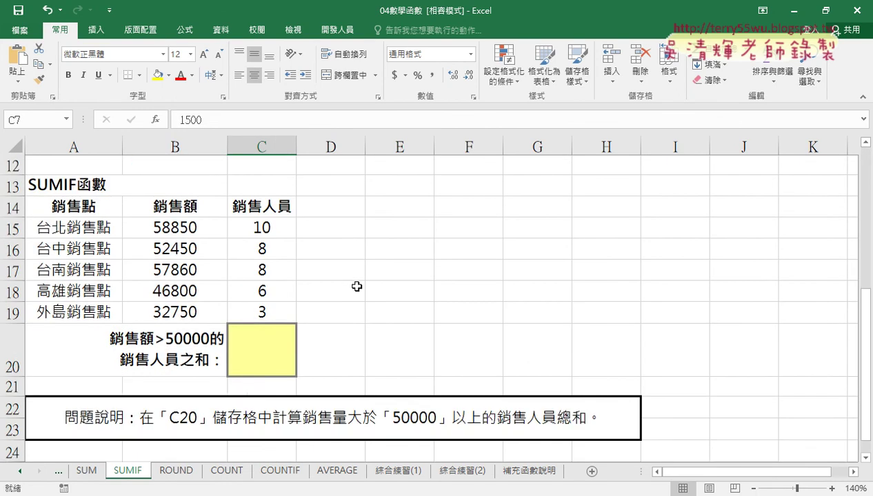
{"action": "scroll", "coordinate": [357, 286], "scroll_direction": "up", "scroll_amount": 1}
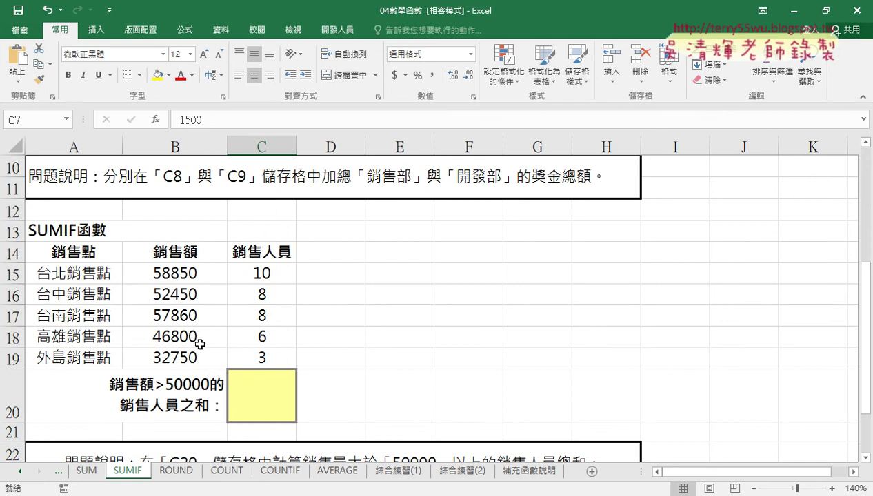
{"action": "scroll", "coordinate": [251, 307], "scroll_direction": "up", "scroll_amount": 3}
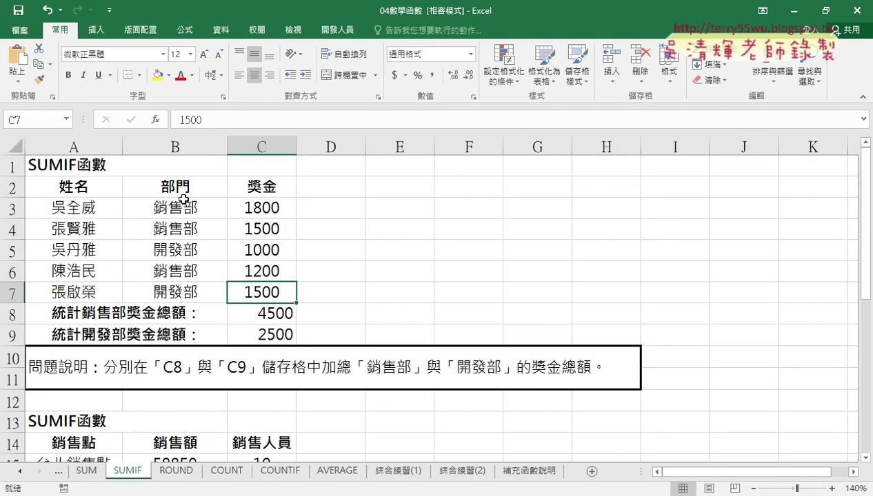
{"action": "left_click_drag", "start_coordinate": [177, 207], "coordinate": [180, 360]}
{"action": "scroll", "coordinate": [324, 281], "scroll_direction": "down", "scroll_amount": 3}
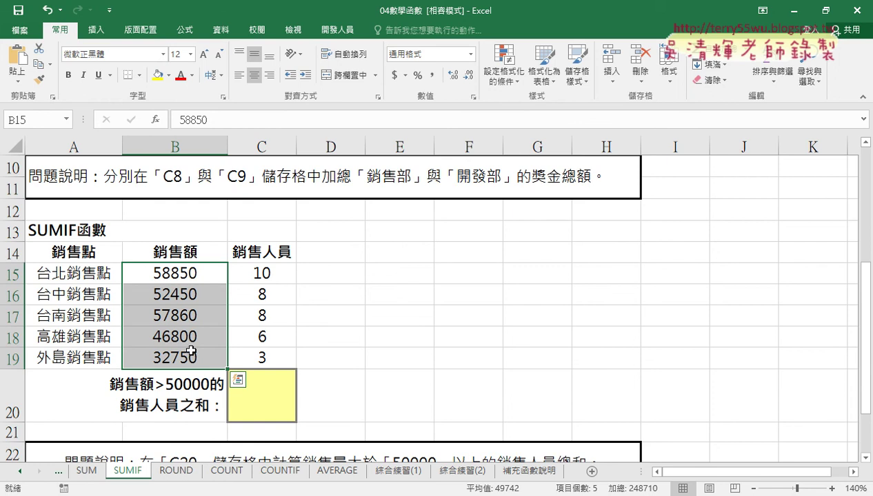
{"action": "left_click", "coordinate": [269, 398]}
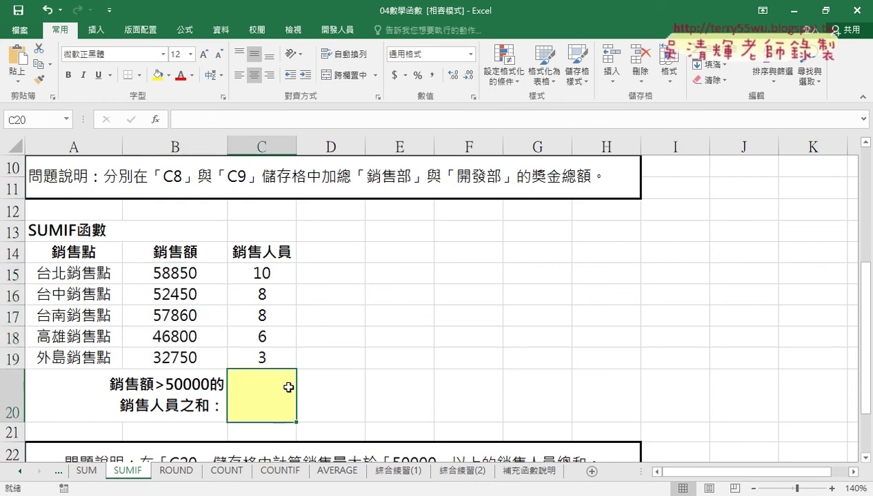
- Insert SUMIF into C20 from the recently used functions with Range B15:B19
{"action": "left_click", "coordinate": [156, 119]}
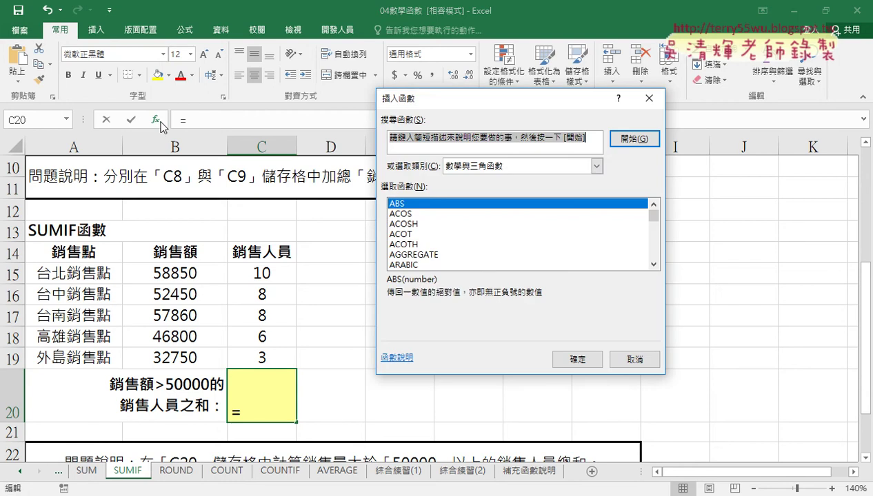
{"action": "left_click", "coordinate": [508, 170]}
{"action": "left_click", "coordinate": [483, 179]}
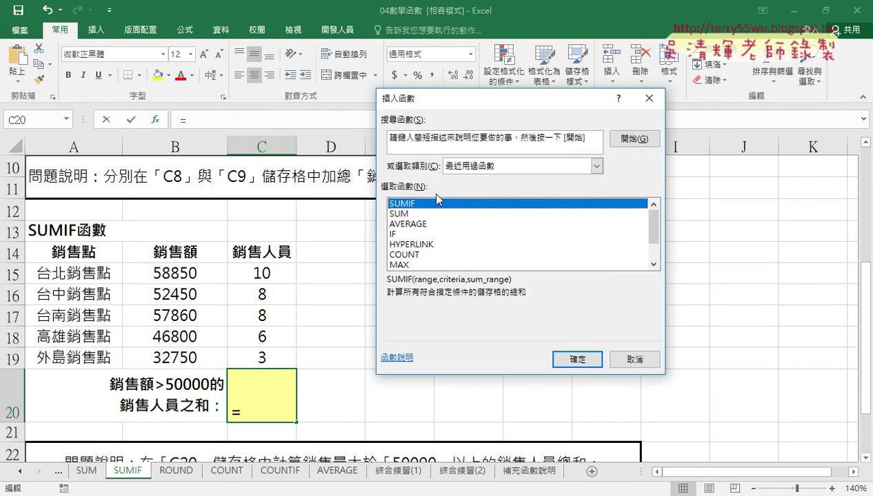
{"action": "double_click", "coordinate": [435, 204]}
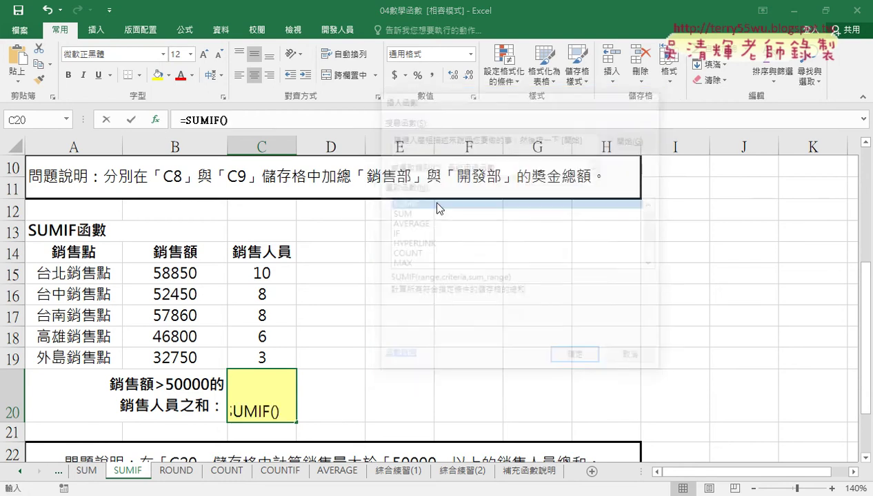
{"action": "left_click_drag", "start_coordinate": [437, 136], "coordinate": [497, 141]}
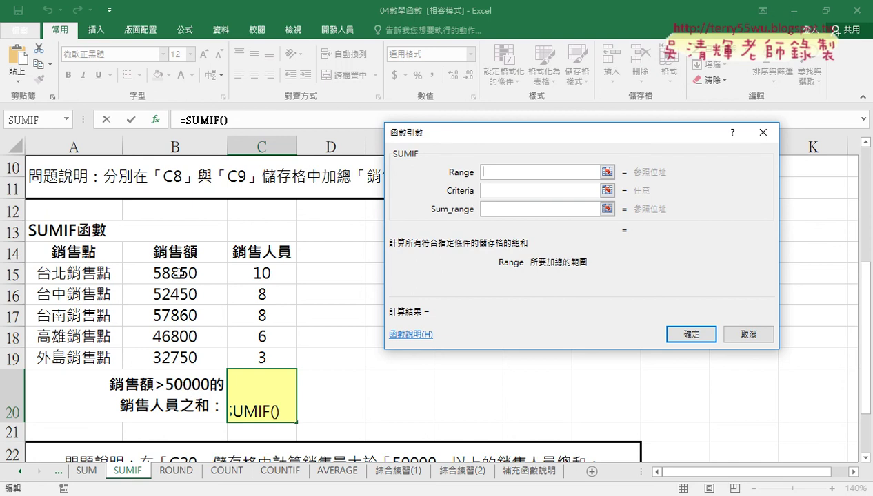
{"action": "left_click_drag", "start_coordinate": [186, 274], "coordinate": [186, 358]}
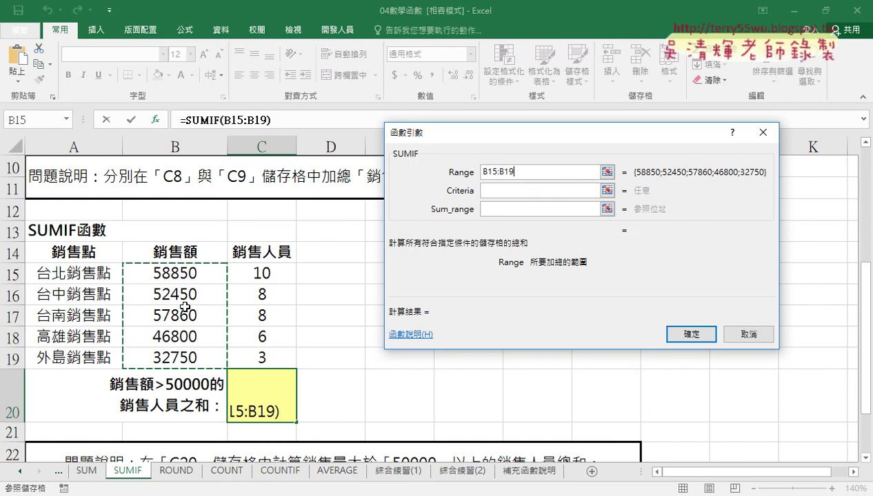
- Enter >50000 as the SUMIF criteria so Excel wraps it in quotes
{"action": "left_click", "coordinate": [507, 191]}
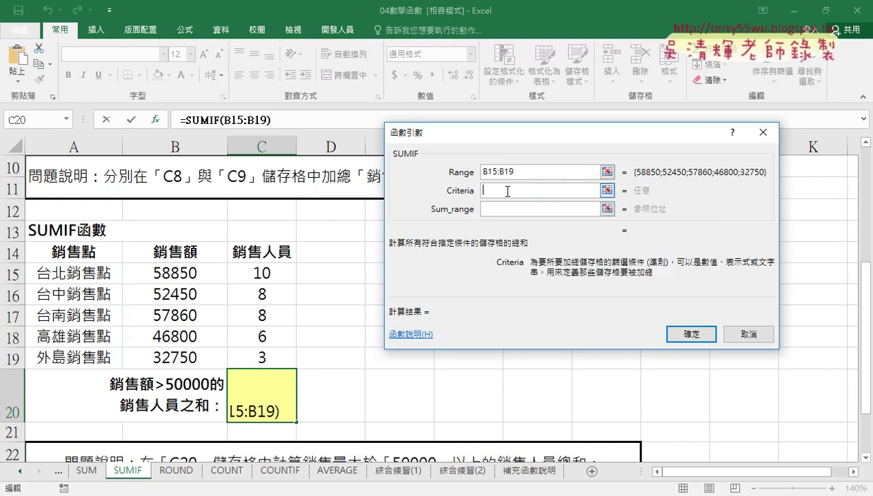
{"action": "type", "text": ">"}
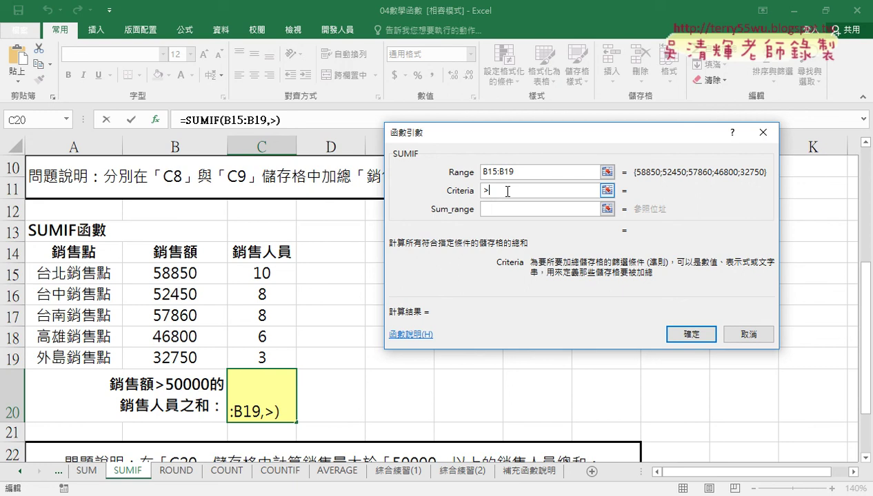
{"action": "type", "text": "5"}
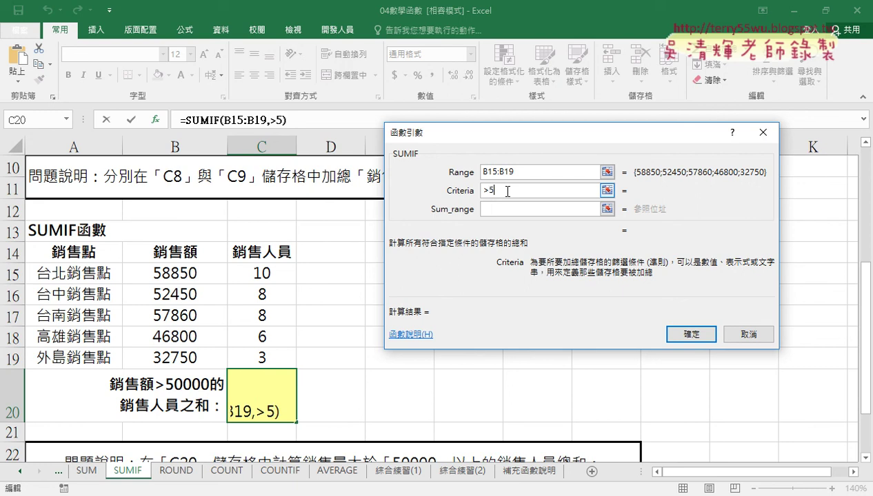
{"action": "type", "text": "0000"}
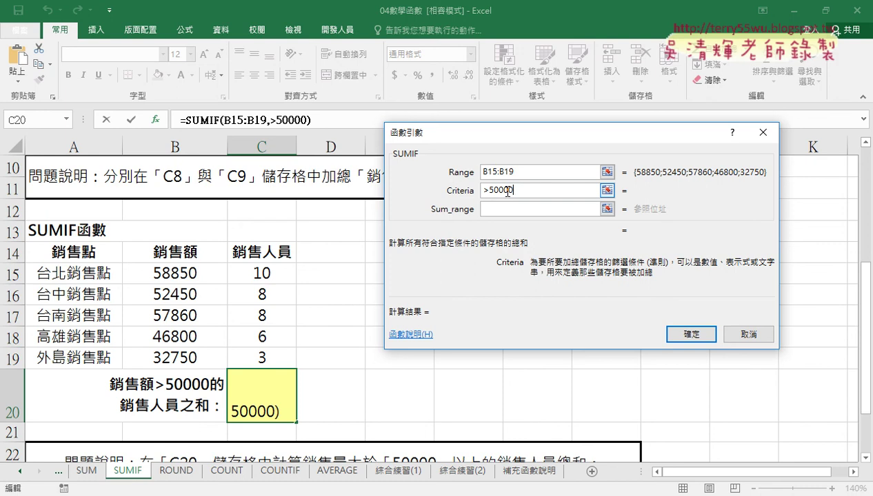
{"action": "left_click", "coordinate": [511, 210]}
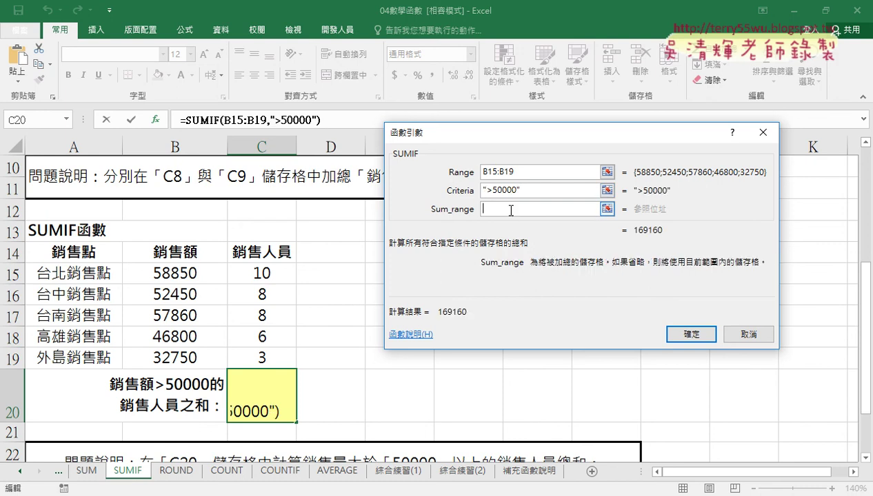
{"action": "left_click", "coordinate": [513, 191]}
- Set Sum_range to the staff counts C15:C19 and confirm, giving 26 in C20
{"action": "left_click_drag", "start_coordinate": [503, 195], "coordinate": [486, 191]}
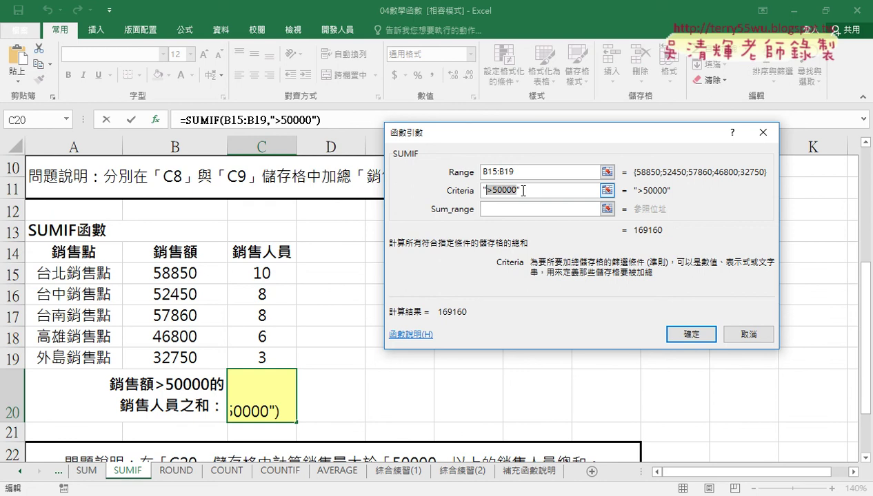
{"action": "left_click", "coordinate": [497, 209]}
{"action": "left_click", "coordinate": [501, 190]}
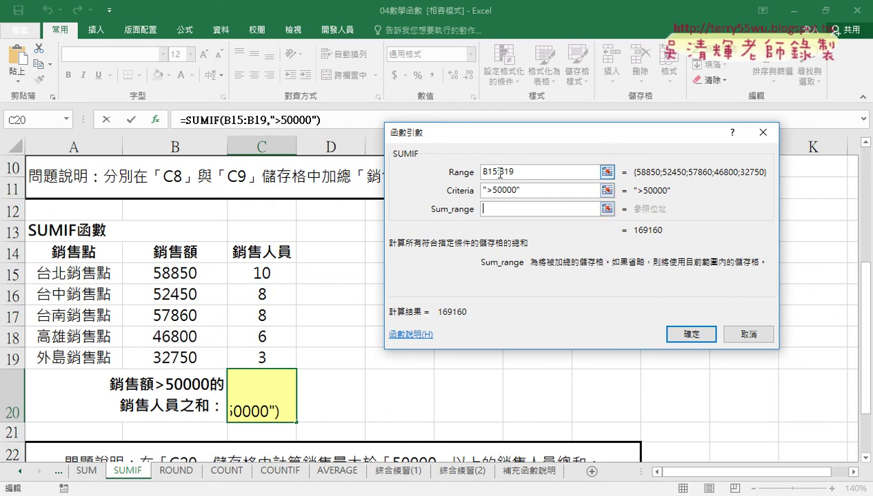
{"action": "left_click_drag", "start_coordinate": [266, 270], "coordinate": [262, 357]}
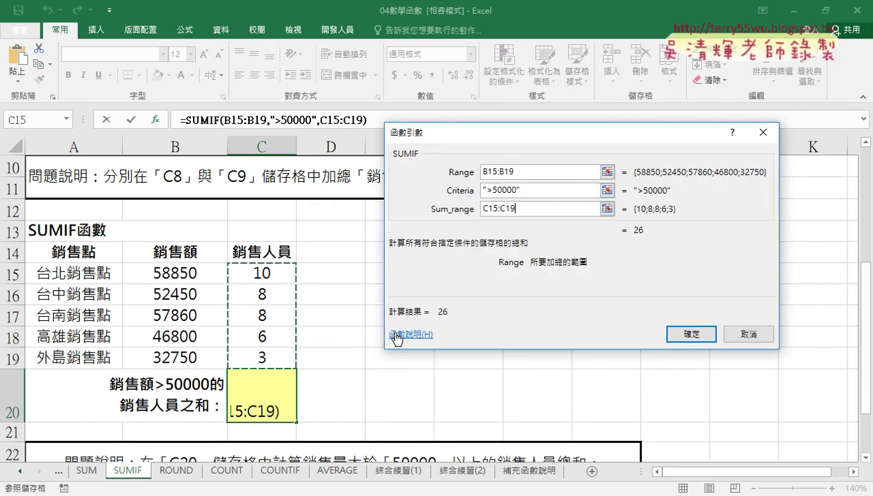
{"action": "left_click", "coordinate": [691, 334]}
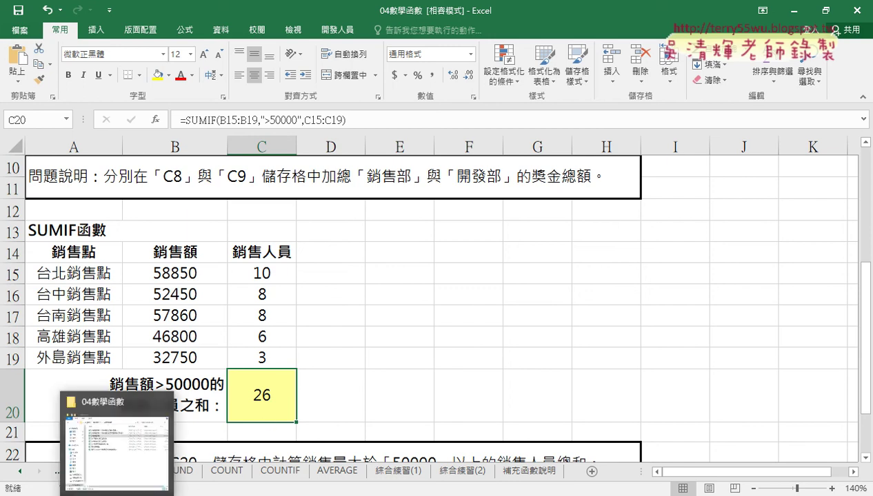
- Open the 007產線人員工資之和 workbook from the 04數學函數 folder window in Excel
{"action": "left_click", "coordinate": [118, 462]}
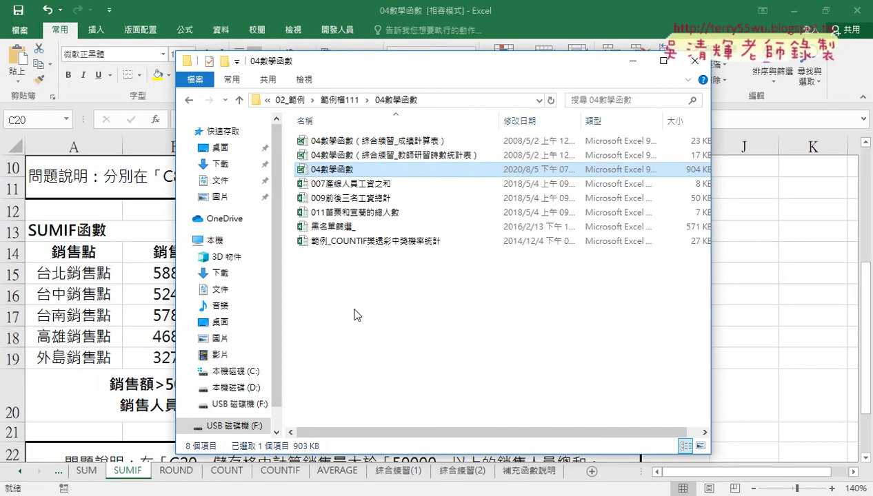
{"action": "left_click", "coordinate": [353, 189]}
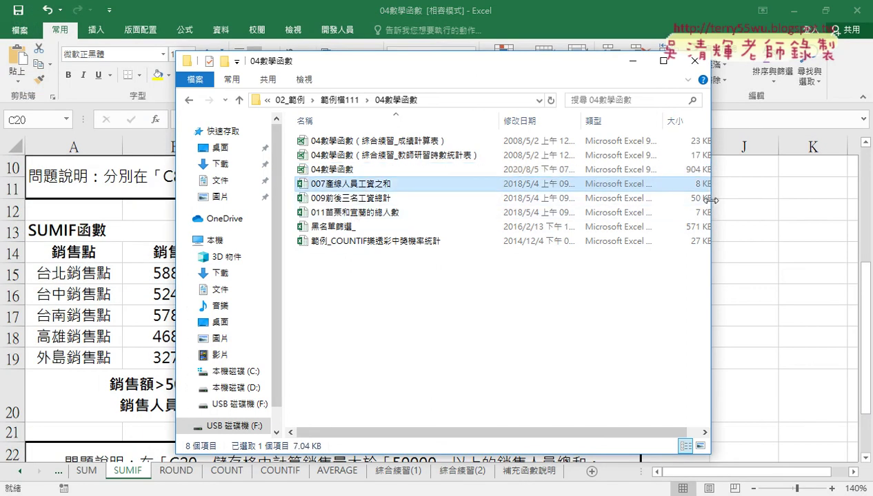
{"action": "left_click_drag", "start_coordinate": [710, 200], "coordinate": [846, 200]}
{"action": "left_click_drag", "start_coordinate": [721, 185], "coordinate": [440, 210]}
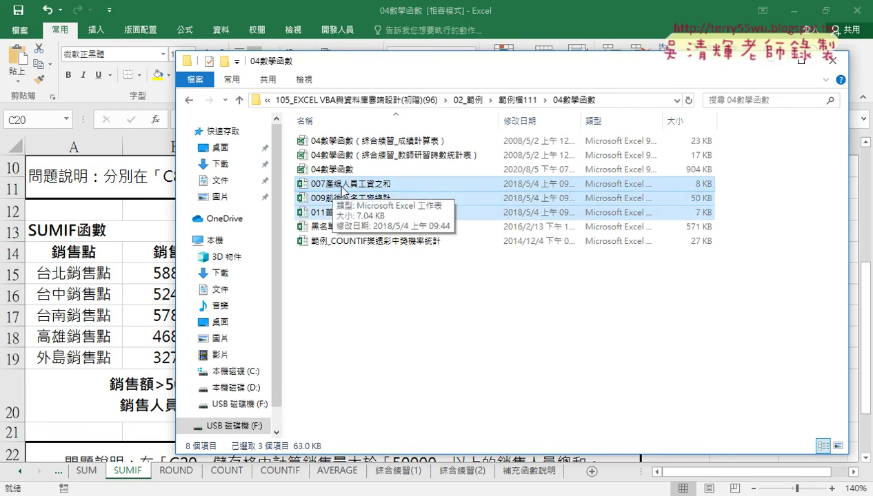
{"action": "left_click", "coordinate": [341, 187]}
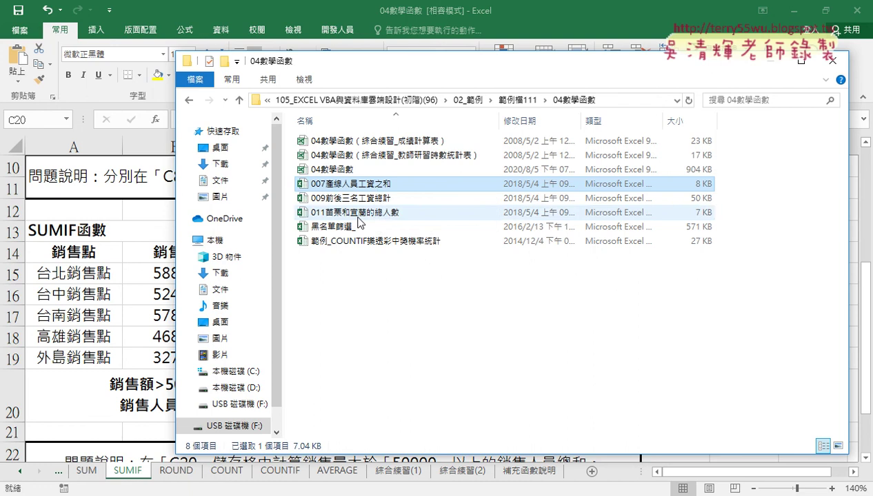
{"action": "left_click", "coordinate": [358, 215]}
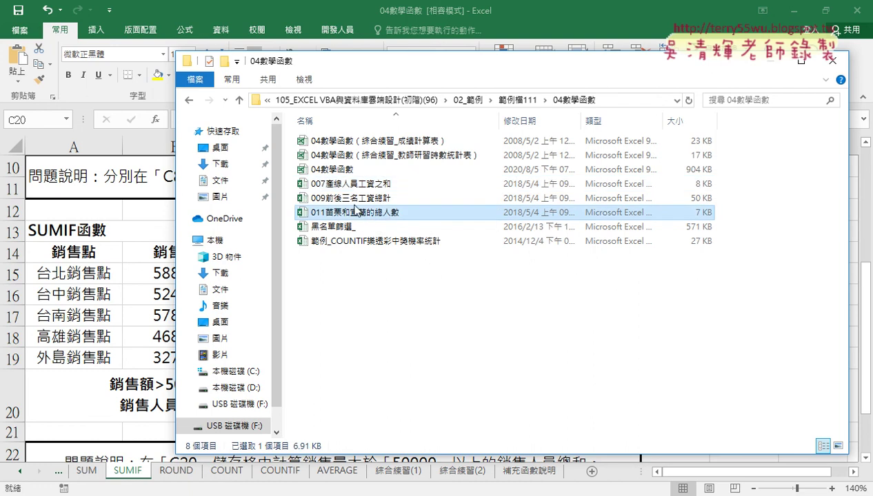
{"action": "left_click", "coordinate": [352, 200]}
{"action": "double_click", "coordinate": [352, 185]}
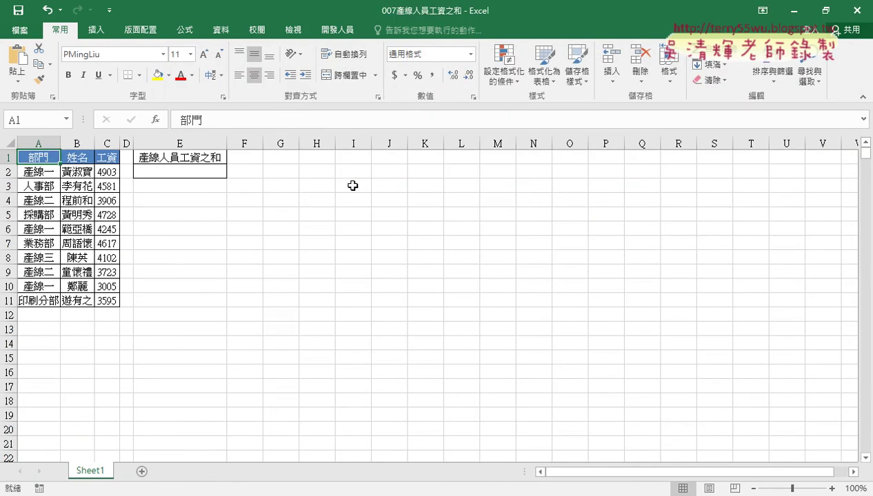
{"action": "left_click", "coordinate": [831, 489]}
{"action": "left_click", "coordinate": [831, 489]}
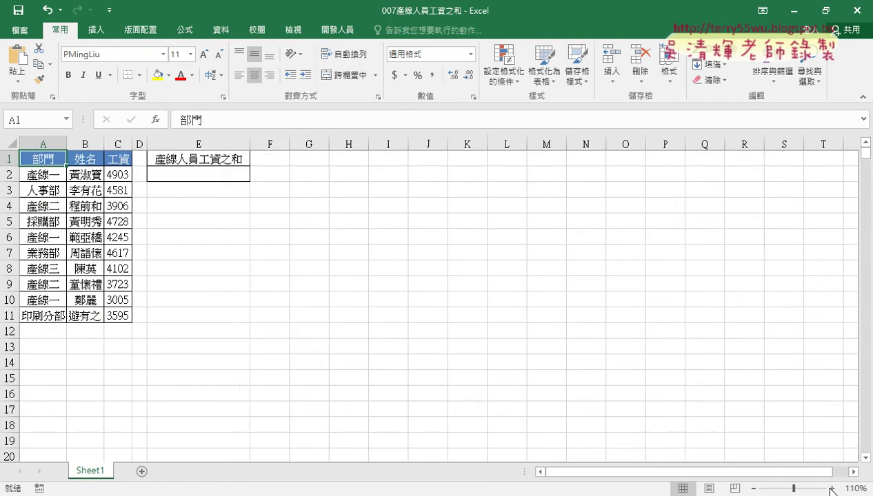
{"action": "left_click", "coordinate": [832, 488]}
{"action": "left_click", "coordinate": [831, 488]}
{"action": "left_click", "coordinate": [831, 488]}
{"action": "left_click", "coordinate": [831, 489]}
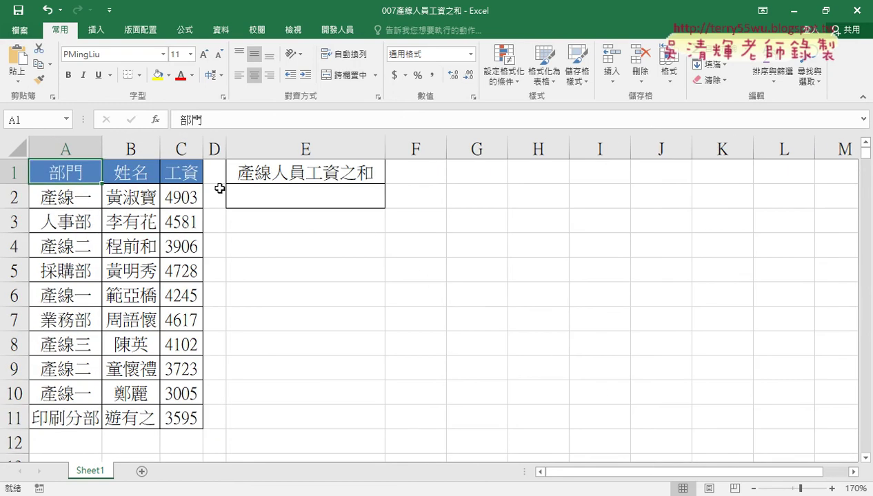
{"action": "left_click", "coordinate": [75, 202]}
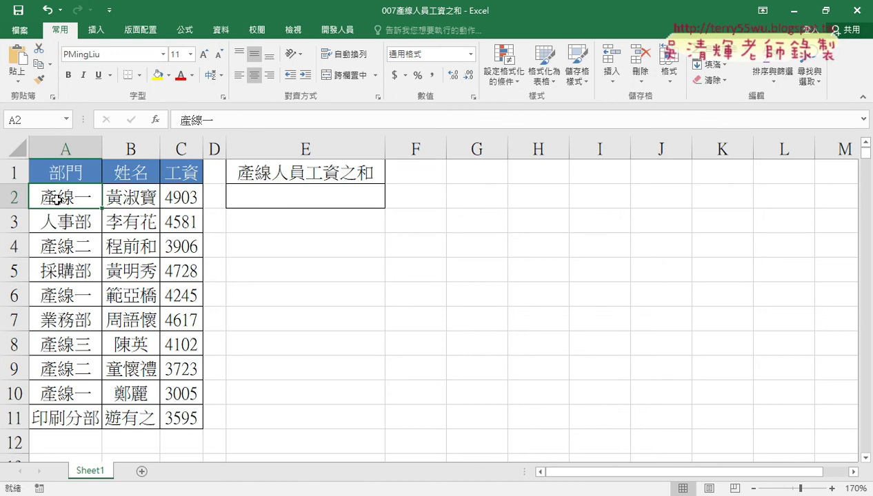
{"action": "left_click", "coordinate": [187, 199]}
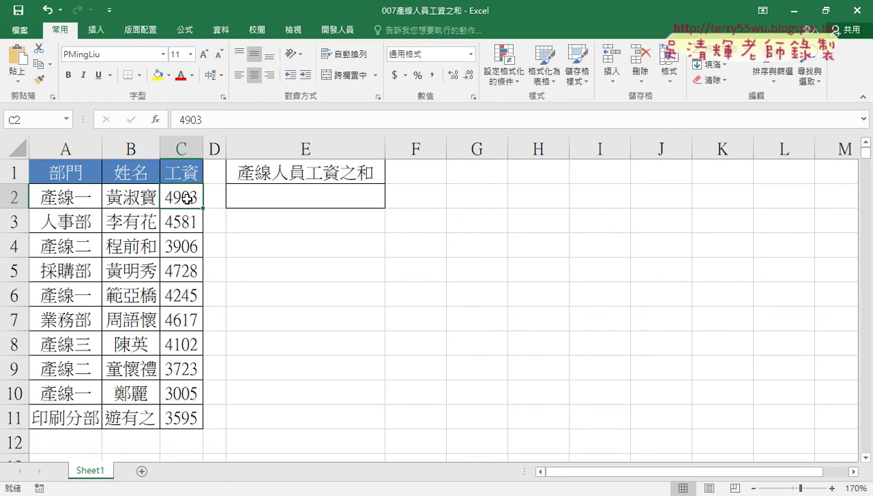
{"action": "left_click", "coordinate": [311, 195]}
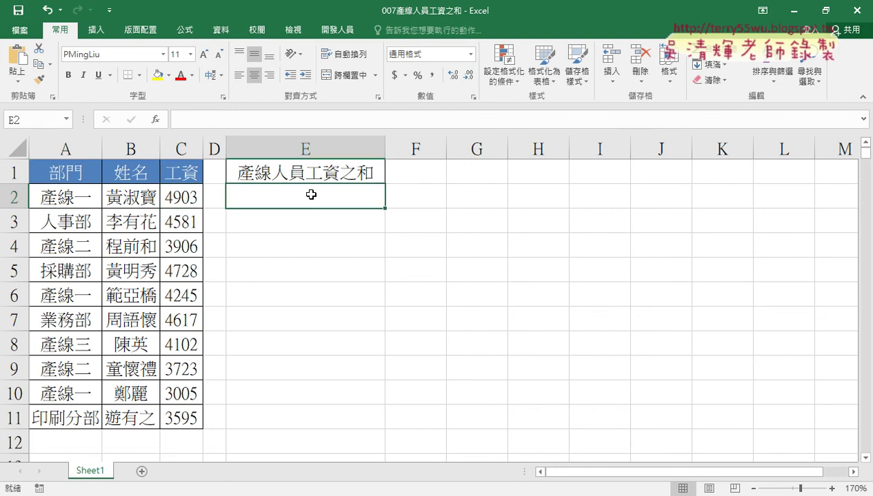
{"action": "left_click", "coordinate": [76, 150]}
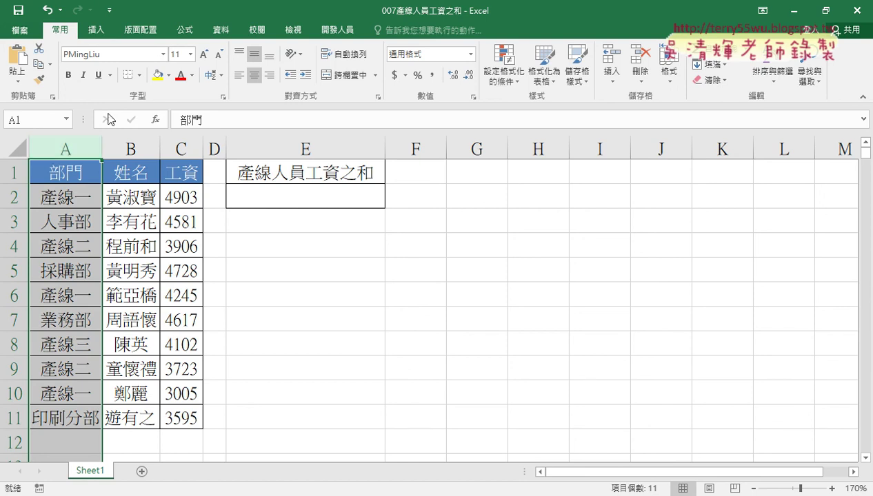
{"action": "left_click", "coordinate": [292, 196]}
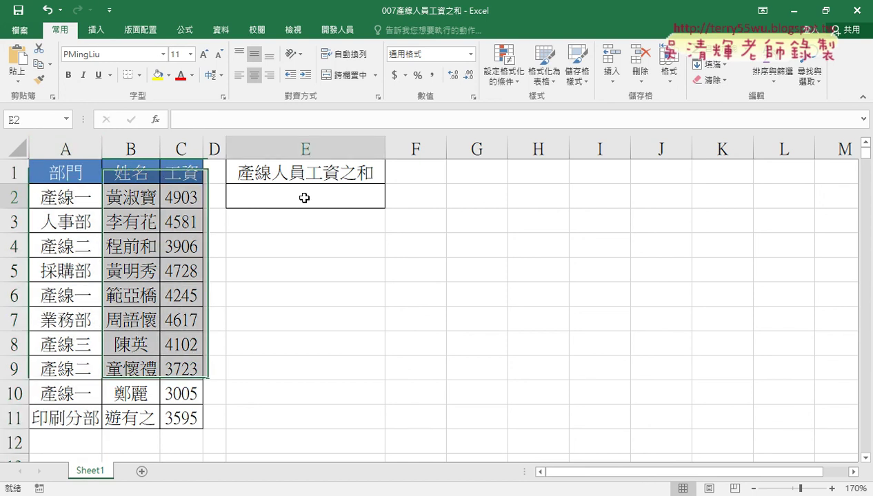
{"action": "left_click", "coordinate": [155, 119]}
{"action": "double_click", "coordinate": [487, 209]}
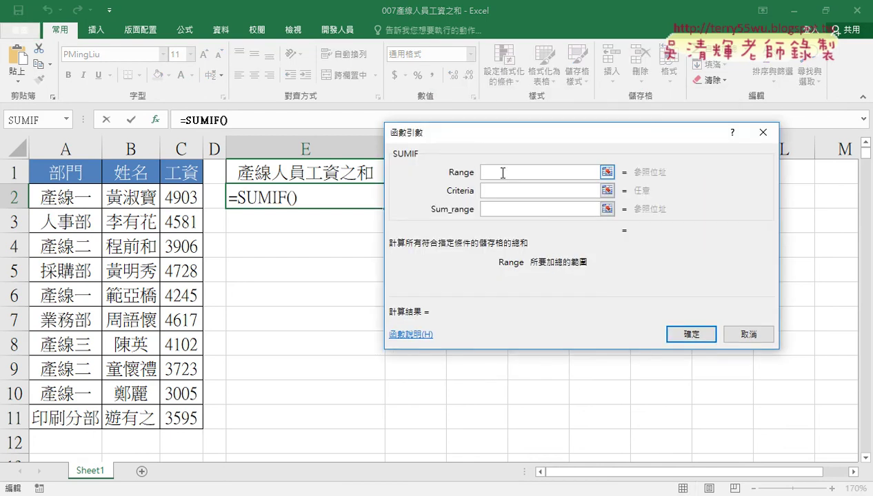
{"action": "left_click_drag", "start_coordinate": [69, 197], "coordinate": [72, 418]}
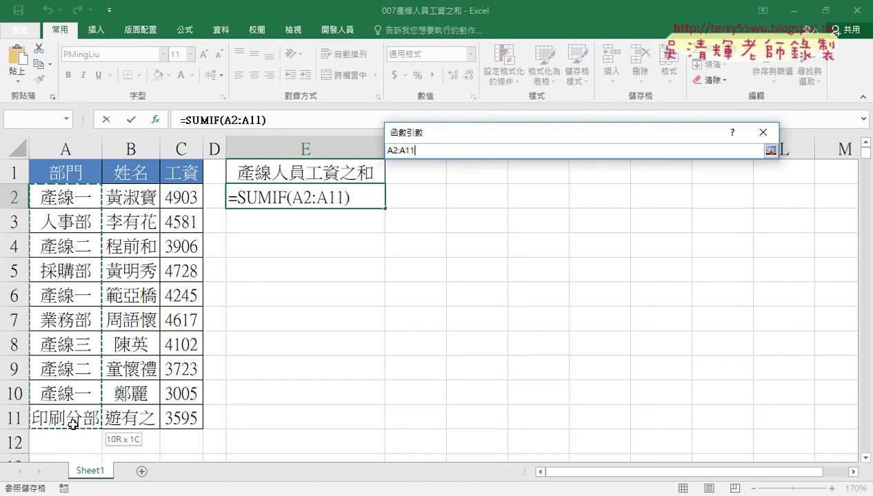
{"action": "left_click", "coordinate": [493, 193]}
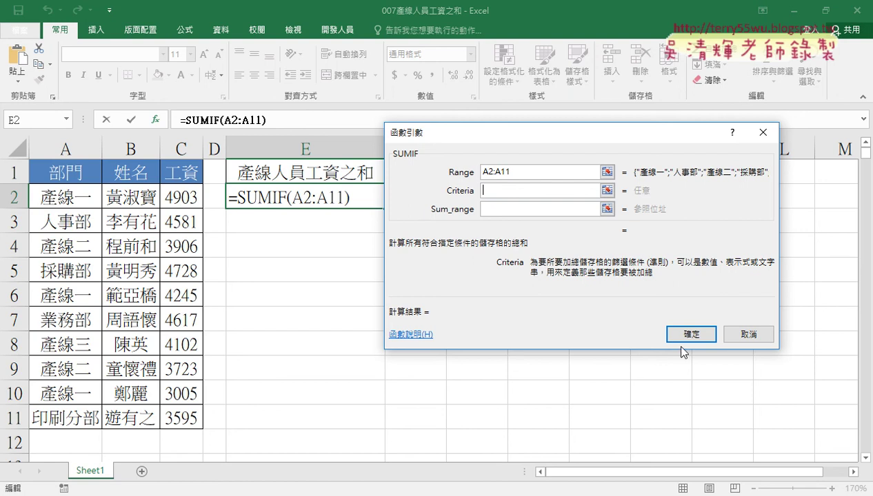
{"action": "left_click", "coordinate": [747, 334]}
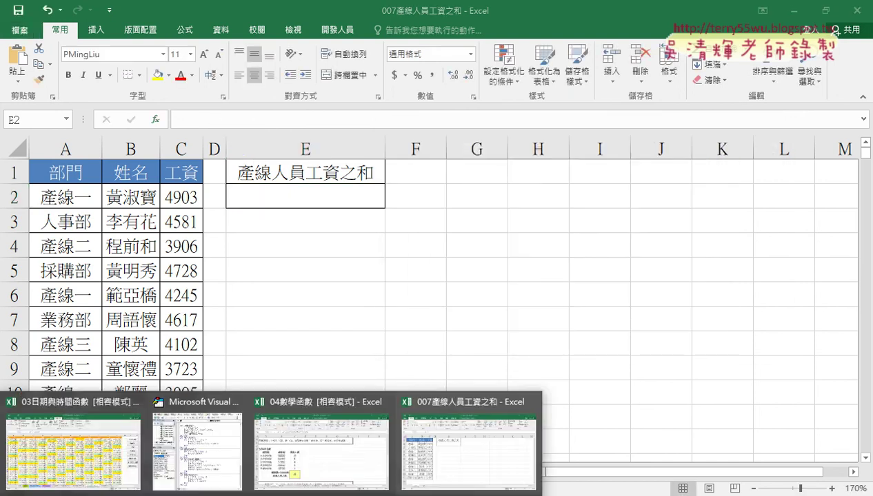
{"action": "left_click", "coordinate": [320, 457]}
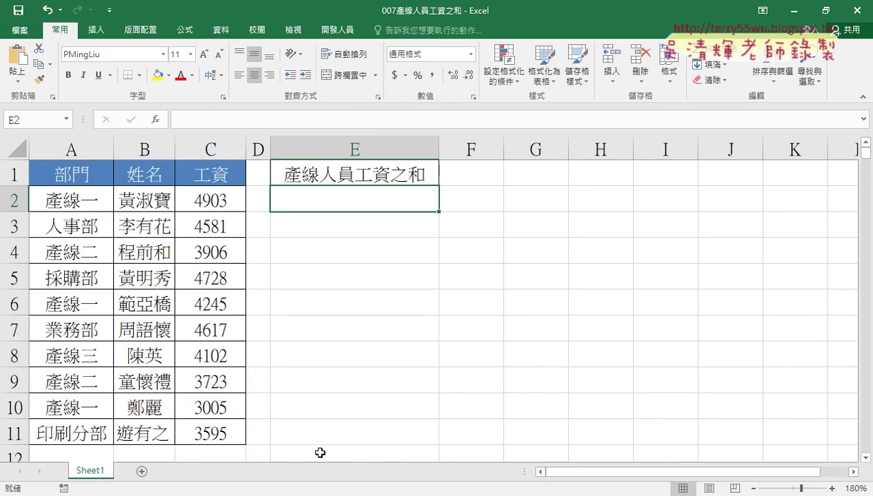
- Insert an empty SUMIF function into E2 from the recently used functions list
{"action": "left_click", "coordinate": [155, 119]}
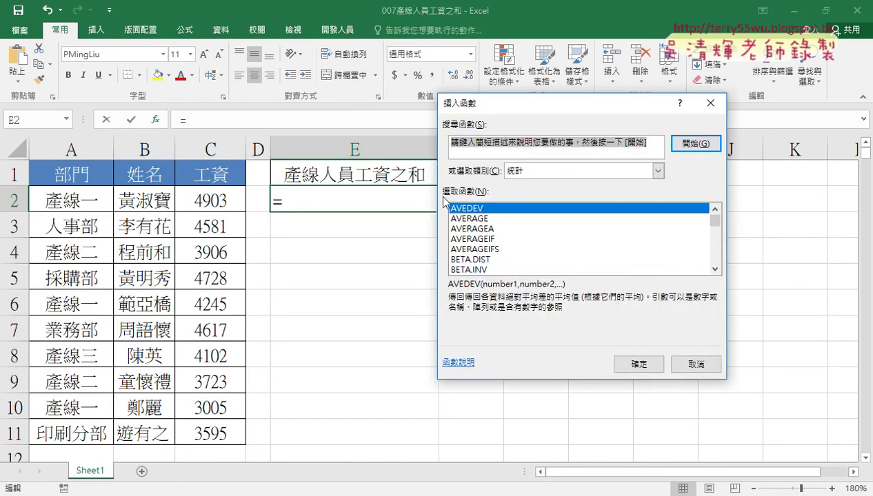
{"action": "left_click", "coordinate": [531, 171]}
{"action": "left_click", "coordinate": [535, 182]}
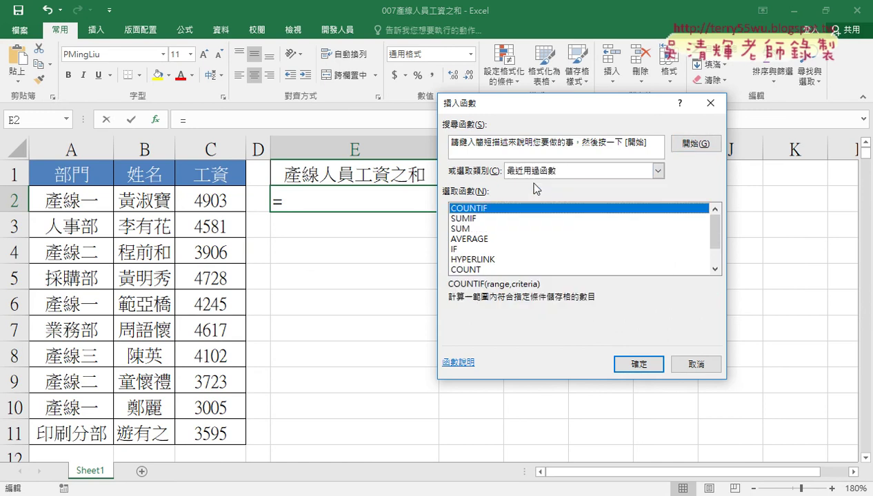
{"action": "left_click", "coordinate": [486, 220]}
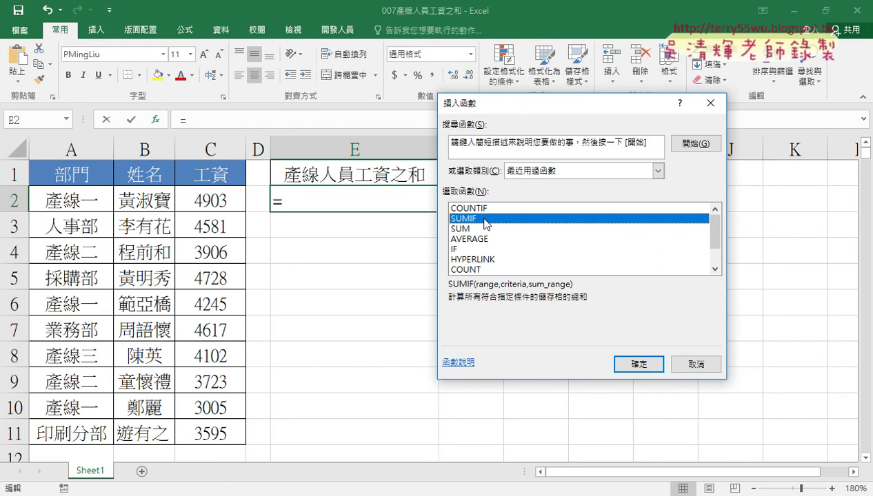
{"action": "left_click", "coordinate": [631, 364]}
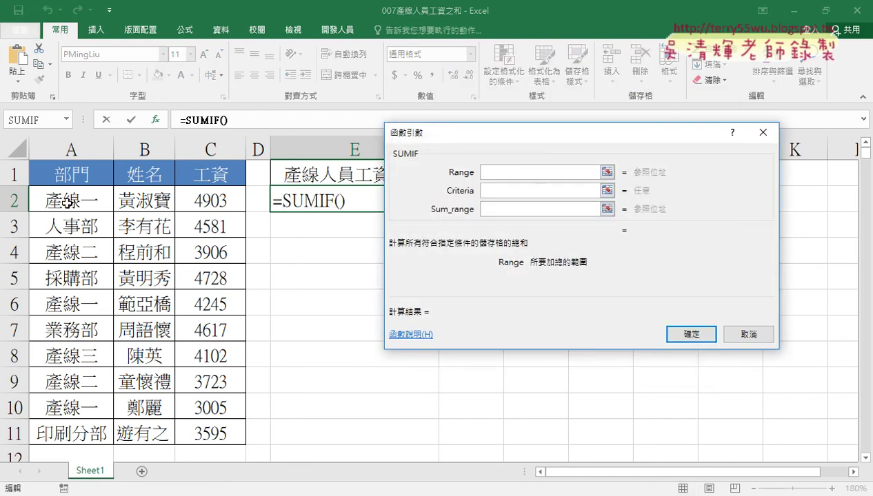
- Set the SUMIF Range argument to the department cells A2:A11
{"action": "left_click_drag", "start_coordinate": [418, 132], "coordinate": [410, 229]}
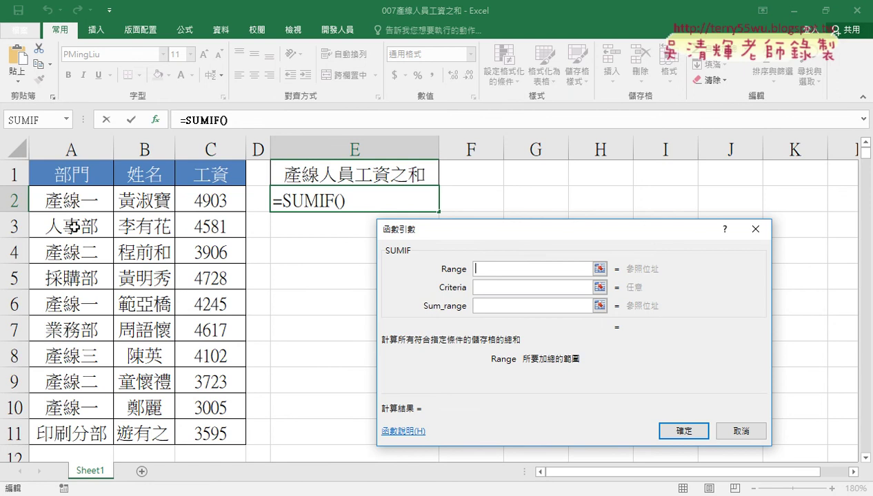
{"action": "mouse_move", "coordinate": [81, 201]}
{"action": "left_mouse_down"}
{"action": "mouse_move", "coordinate": [110, 283]}
{"action": "mouse_move", "coordinate": [88, 436]}
{"action": "left_mouse_up"}
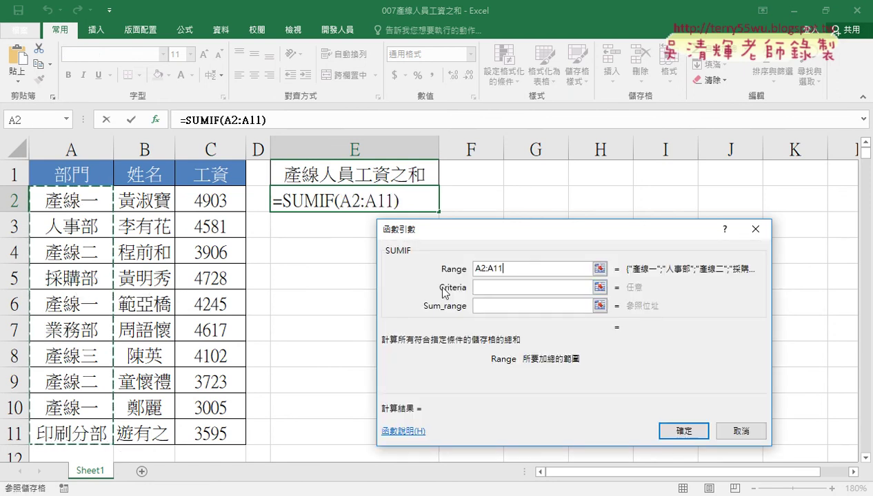
{"action": "left_click", "coordinate": [493, 288]}
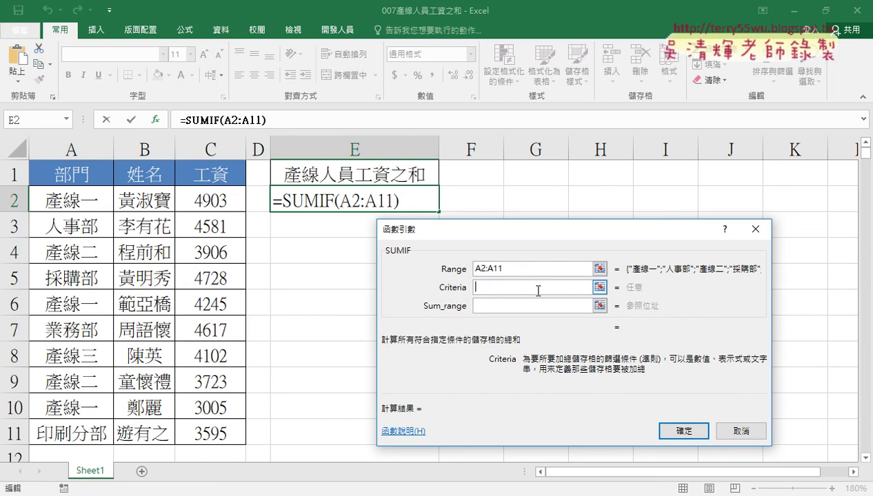
- Enter "產線?" as the SUMIF criteria, matching 產線 plus one character
{"action": "type", "text": "\"\"產"}
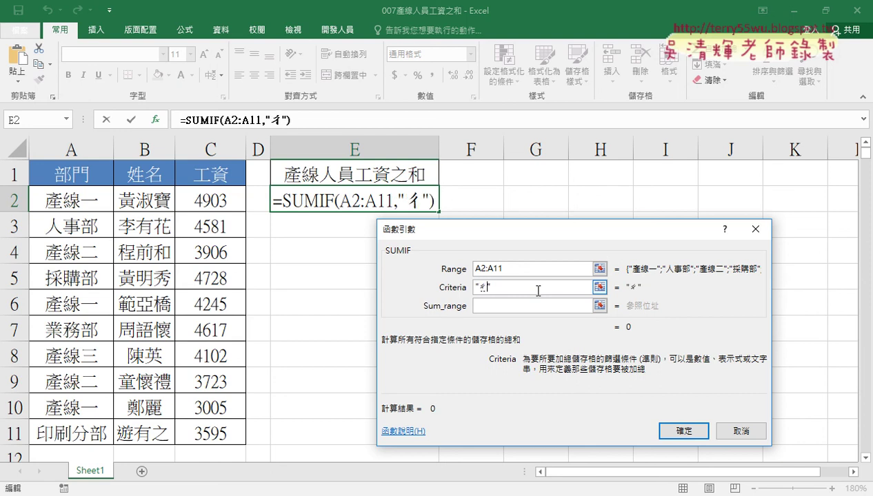
{"action": "type", "text": "ㄒ"}
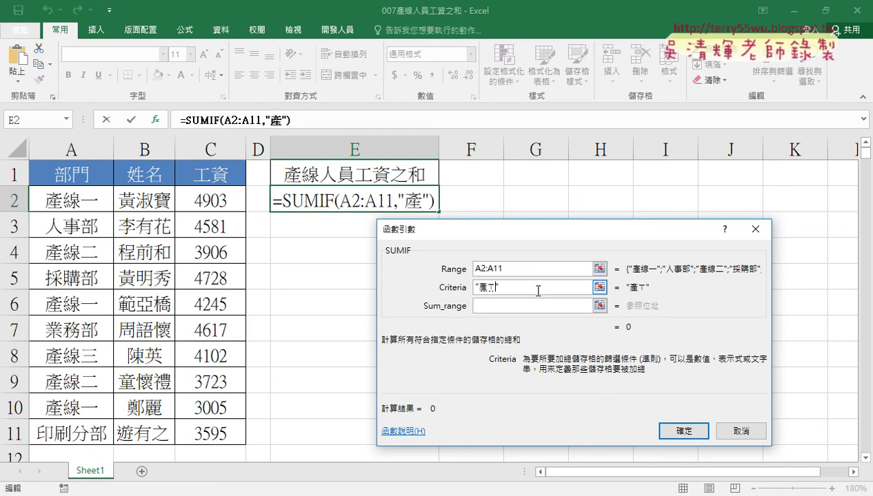
{"action": "type", "text": "ㄧㄢˋ"}
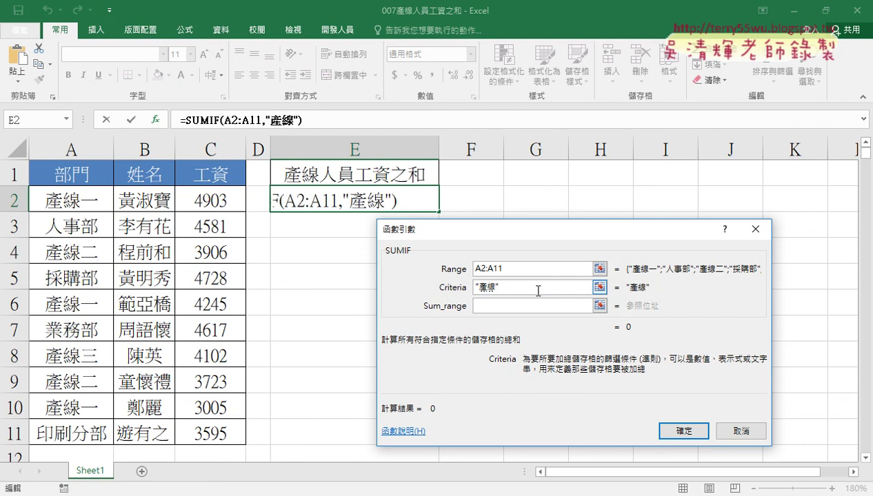
{"action": "key", "text": "Return"}
{"action": "type", "text": "?"}
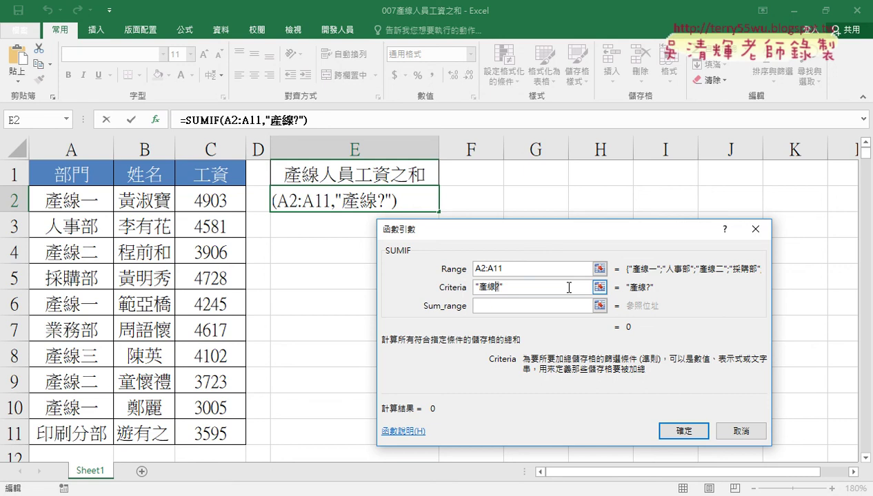
- Try extra ? wildcards, then replace them so the criteria becomes "產線*"
{"action": "key", "text": "Right"}
{"action": "type", "text": "?"}
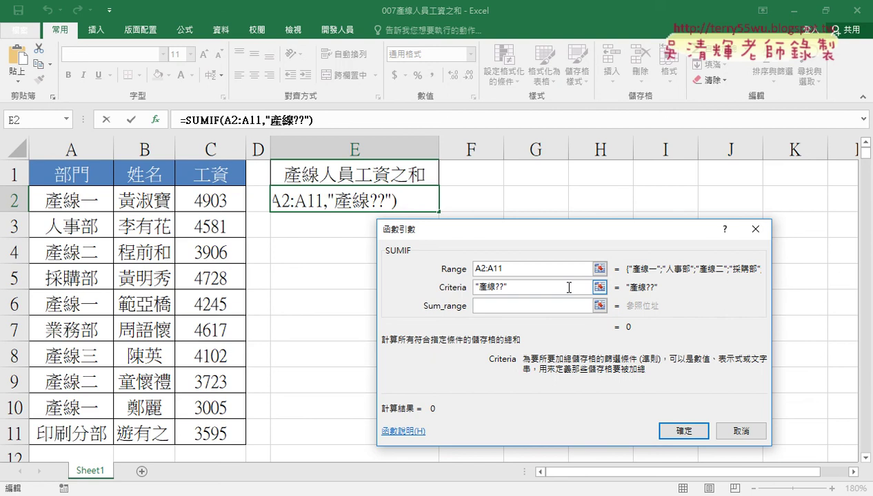
{"action": "key", "text": "BackSpace"}
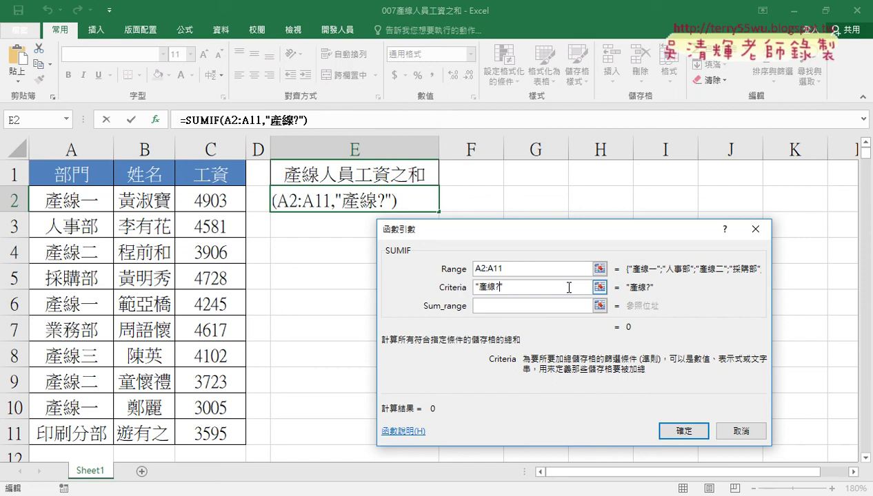
{"action": "type", "text": "?"}
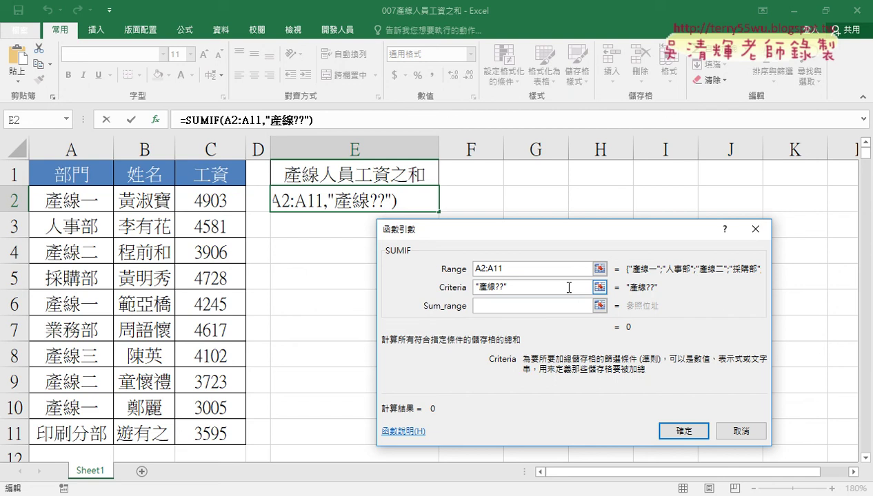
{"action": "key", "text": "BackSpace"}
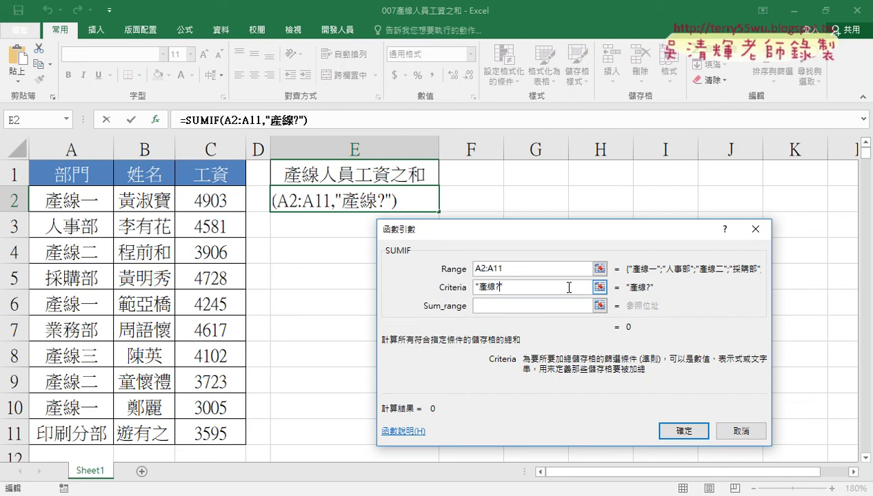
{"action": "key", "text": "BackSpace"}
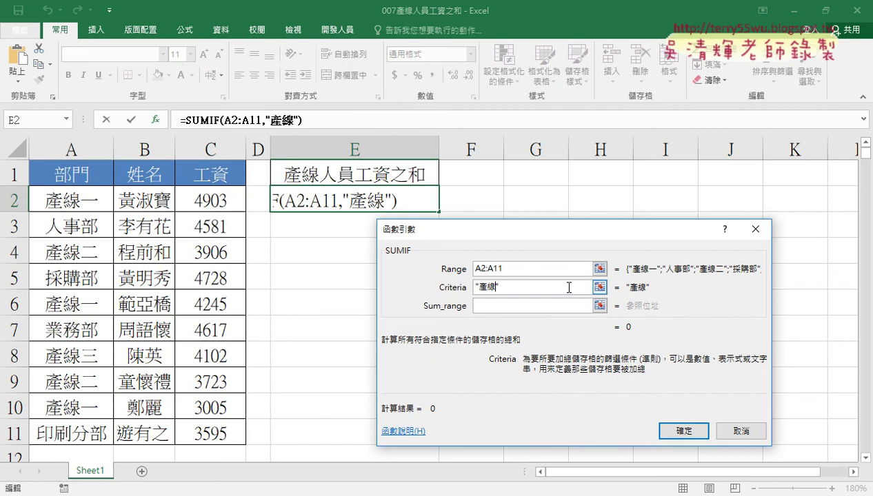
{"action": "type", "text": "*"}
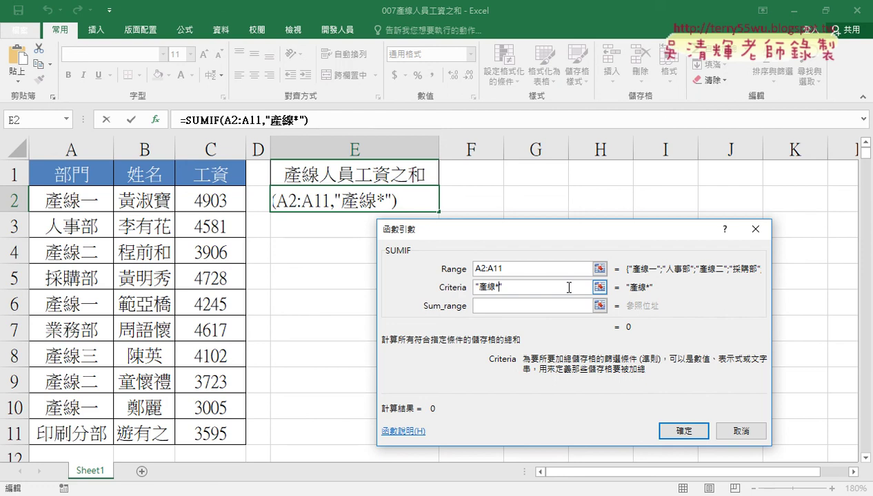
- Set Sum_range to wages C2:C11 for a 23884 total, then check it against C2:C11's status-bar sum
{"action": "left_click", "coordinate": [487, 306]}
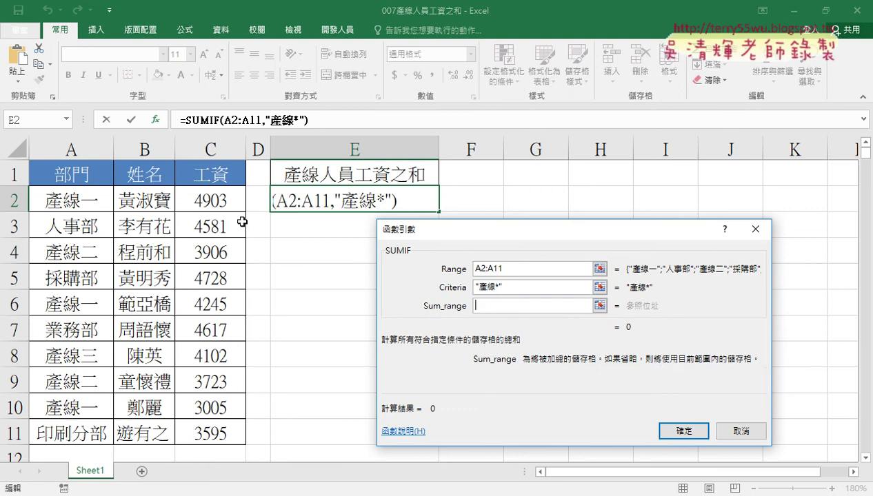
{"action": "left_click_drag", "start_coordinate": [215, 202], "coordinate": [230, 434]}
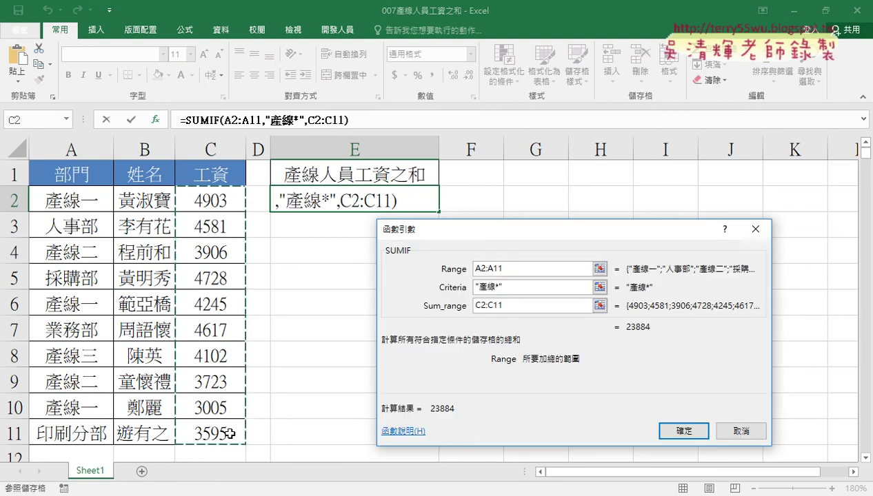
{"action": "left_click", "coordinate": [683, 431]}
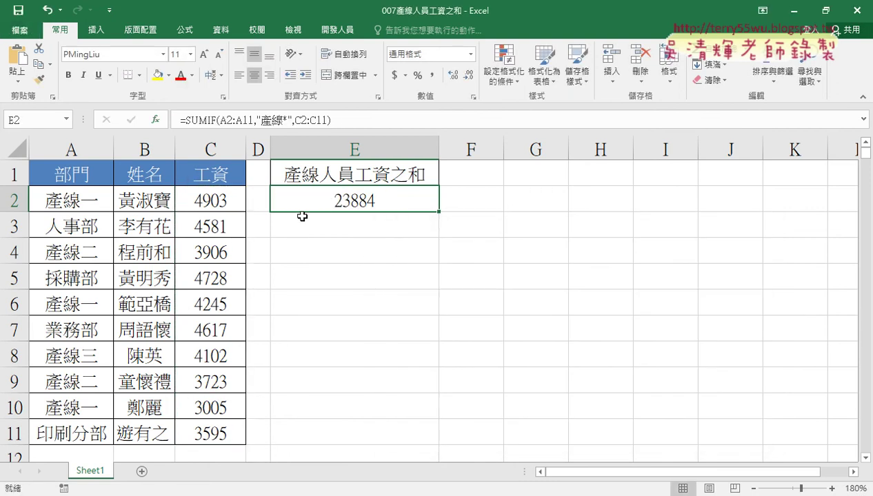
{"action": "left_click_drag", "start_coordinate": [214, 202], "coordinate": [220, 433]}
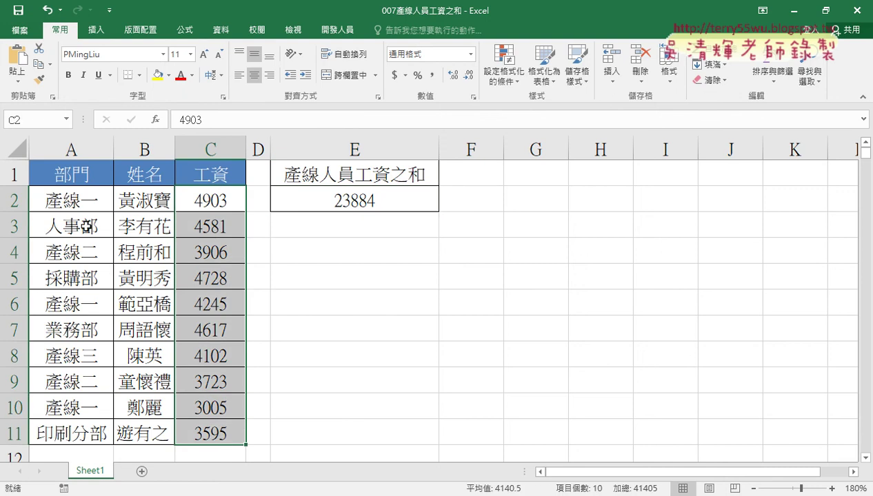
{"action": "left_click", "coordinate": [375, 194]}
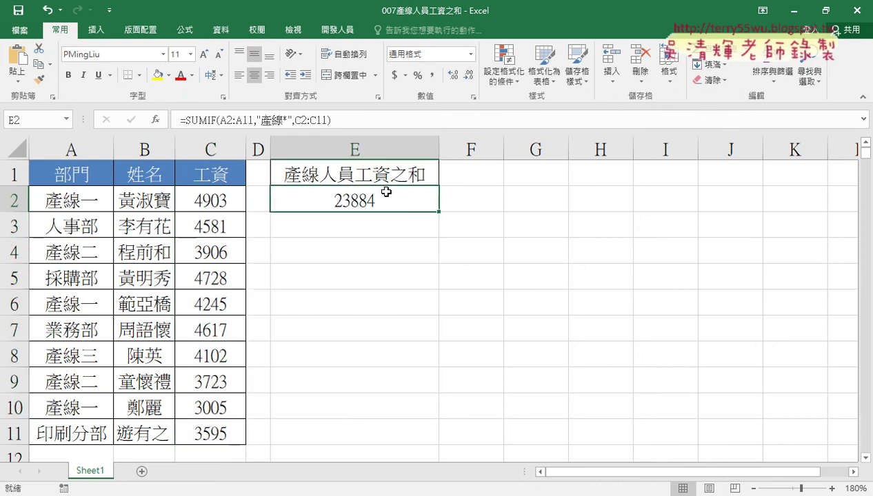
{"action": "left_click_drag", "start_coordinate": [503, 149], "coordinate": [573, 150]}
- Widen column F and enter the heading 產線人員數量 in F1
{"action": "left_click", "coordinate": [512, 173]}
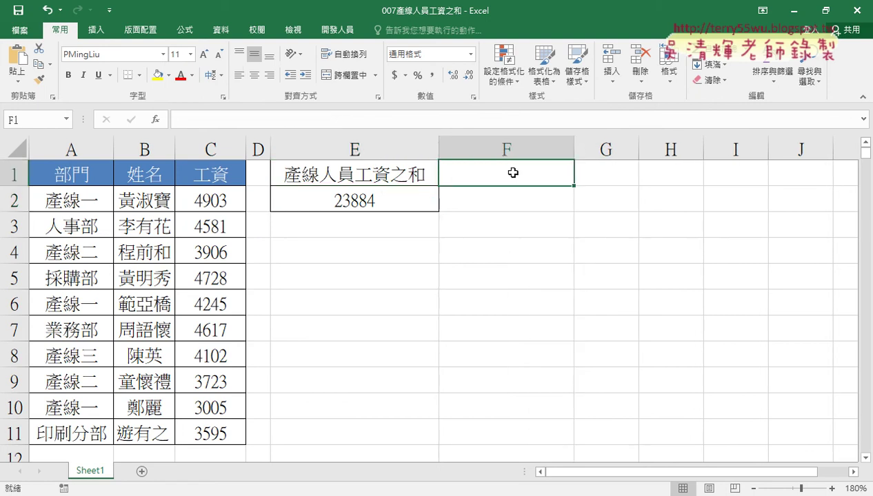
{"action": "double_click", "coordinate": [335, 175]}
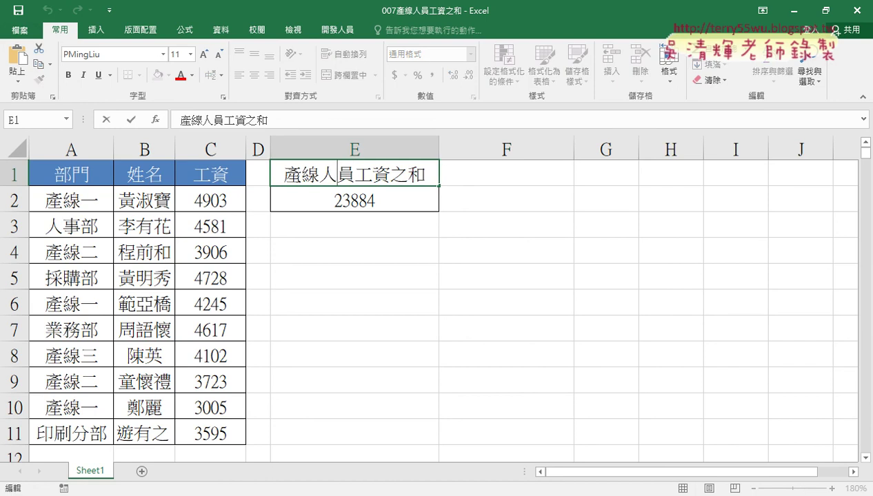
{"action": "left_click_drag", "start_coordinate": [284, 174], "coordinate": [354, 175]}
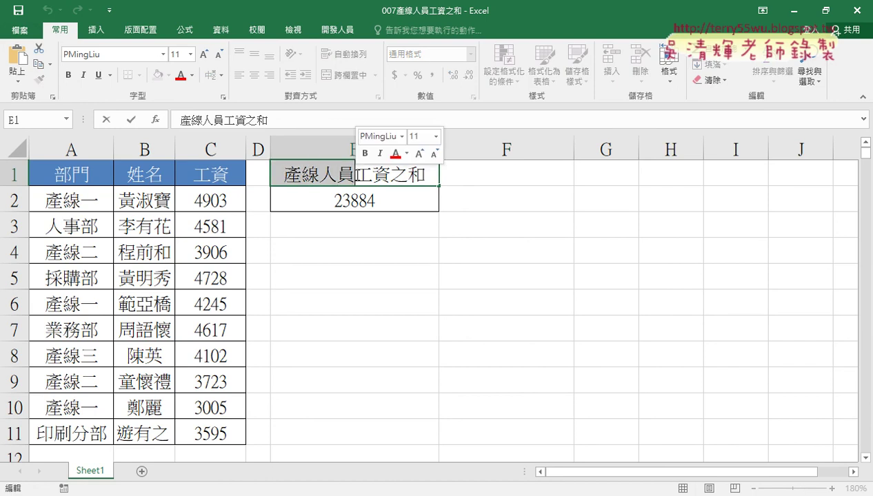
{"action": "left_click", "coordinate": [497, 181]}
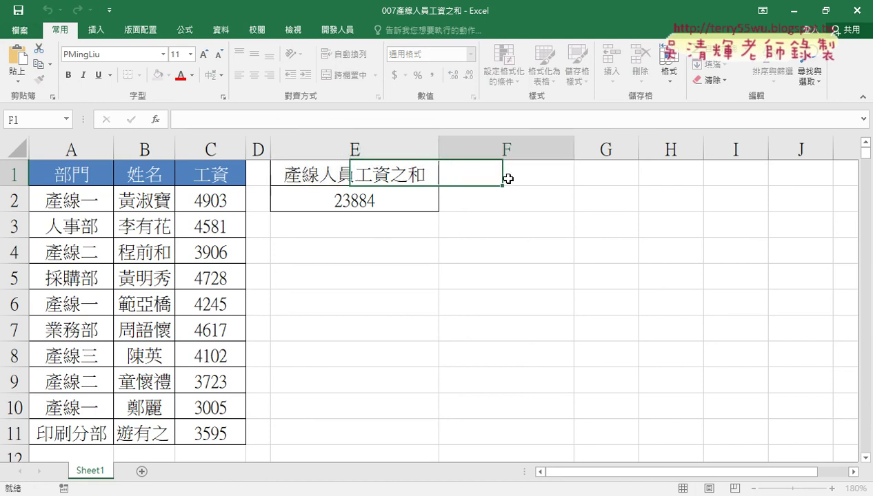
{"action": "type", "text": "產線人員"}
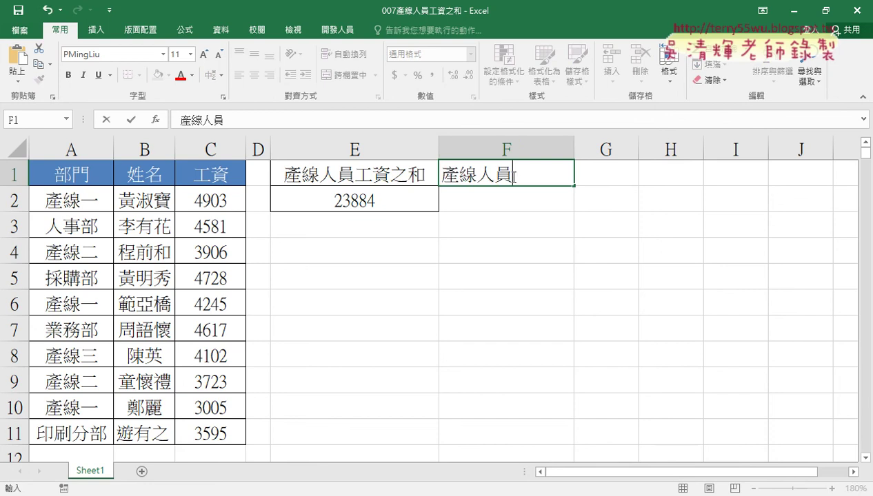
{"action": "type", "text": "ㄕ"}
{"action": "type", "text": "數"}
{"action": "type", "text": "ㄉㄧ"}
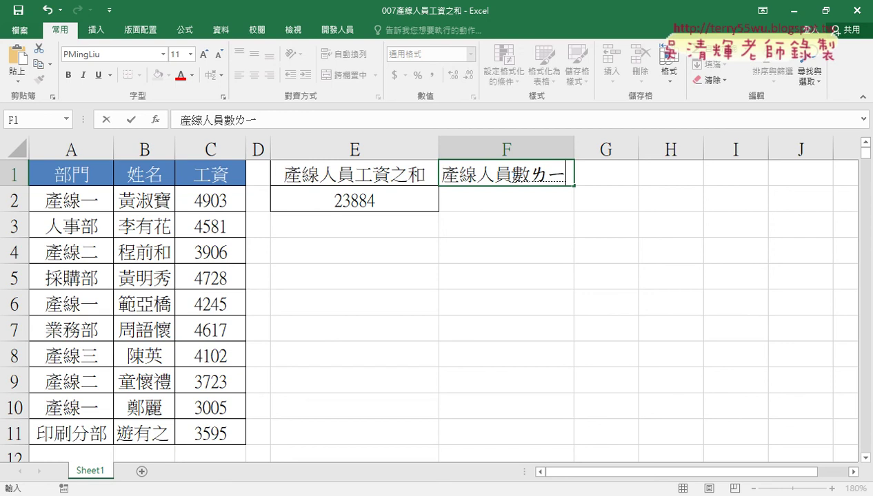
{"action": "type", "text": "量"}
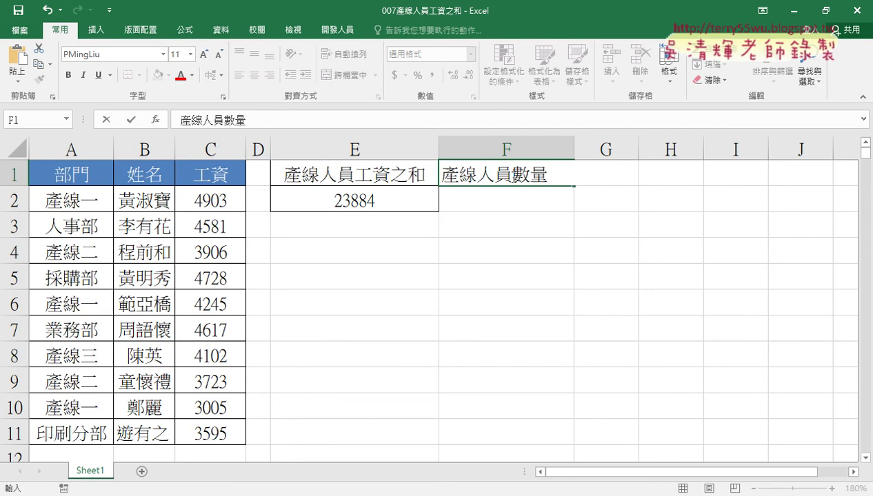
{"action": "left_click", "coordinate": [517, 201]}
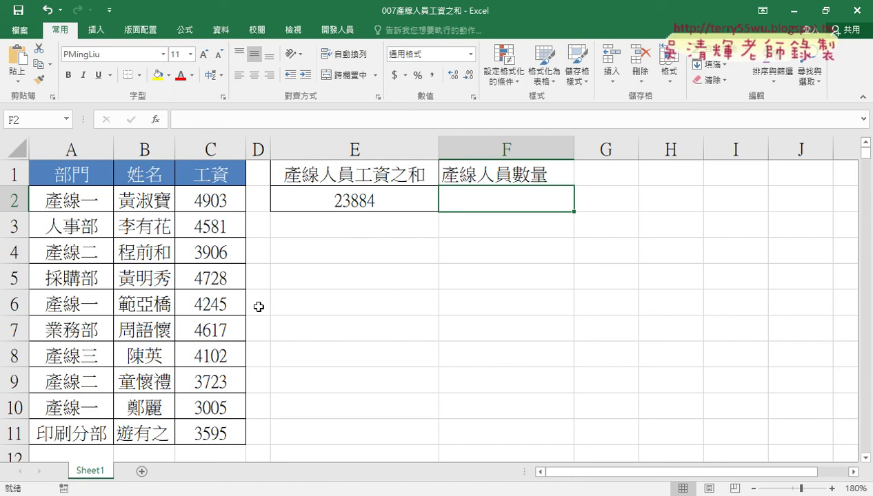
- Insert an empty COUNTIF into F2 from the 統計 function category
{"action": "left_click", "coordinate": [372, 191]}
{"action": "left_click", "coordinate": [531, 200]}
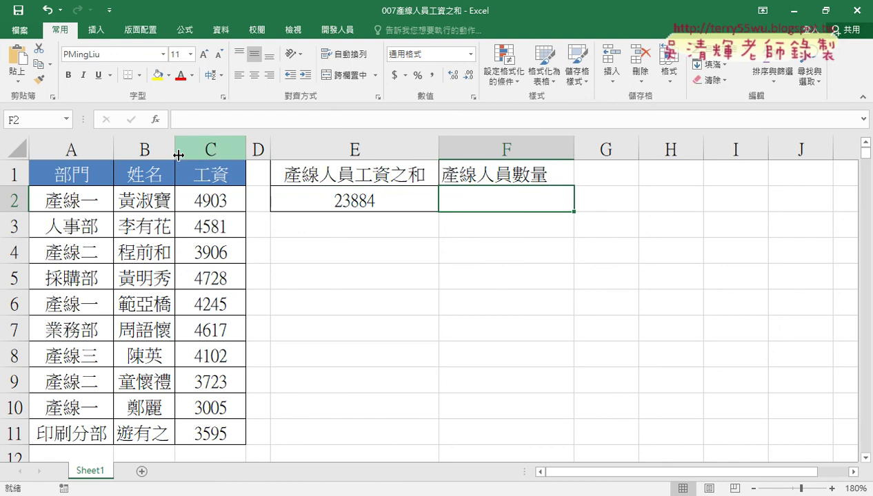
{"action": "left_click", "coordinate": [155, 120]}
{"action": "left_click", "coordinate": [549, 268]}
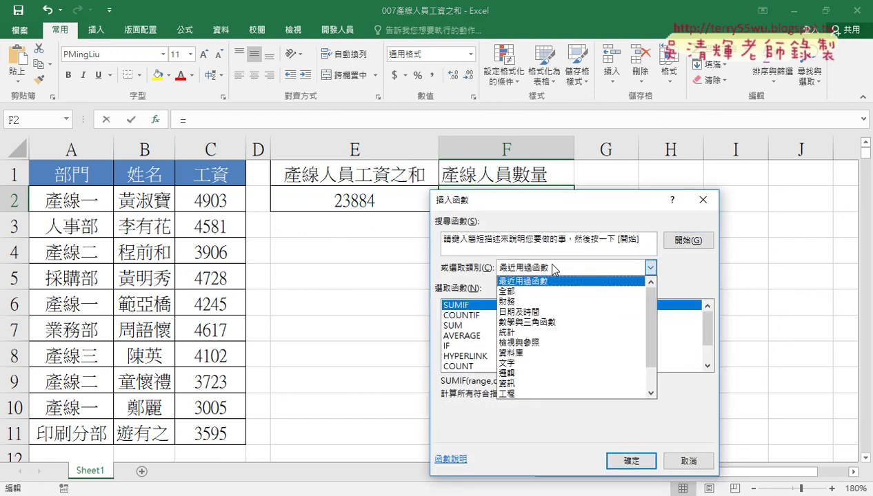
{"action": "left_click", "coordinate": [541, 332]}
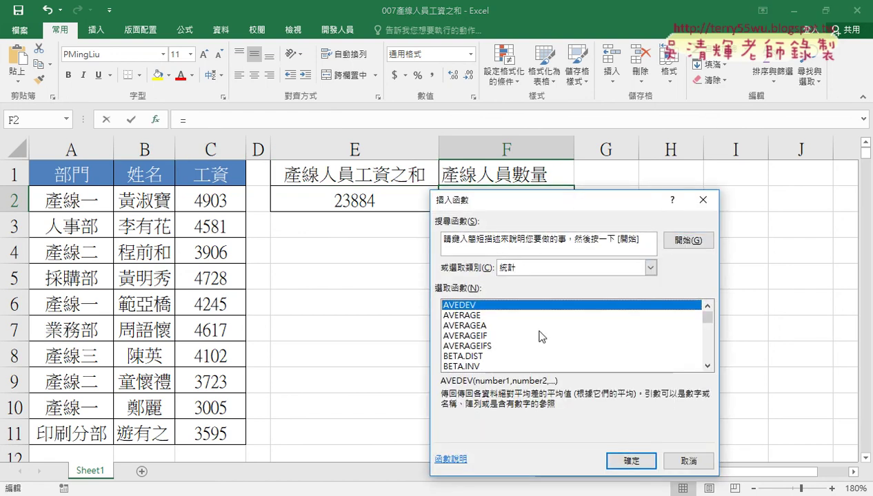
{"action": "left_click", "coordinate": [708, 366]}
{"action": "left_click_drag", "start_coordinate": [708, 366], "coordinate": [707, 366]}
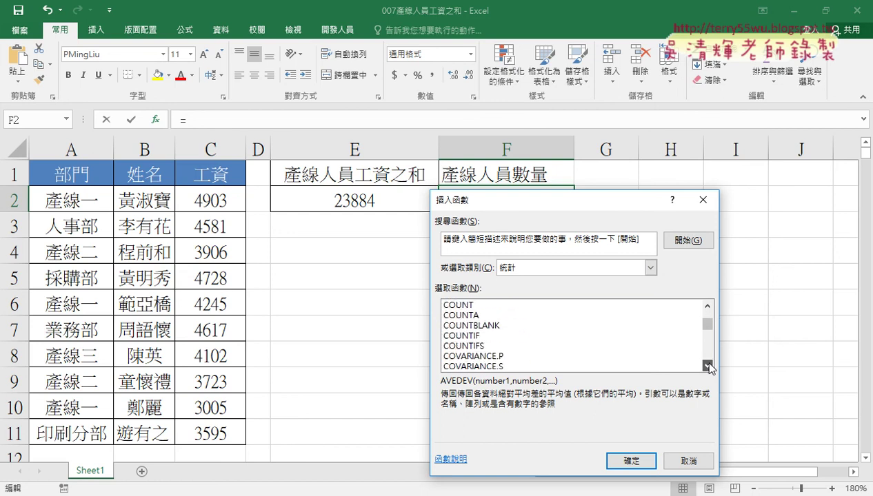
{"action": "left_click", "coordinate": [476, 336]}
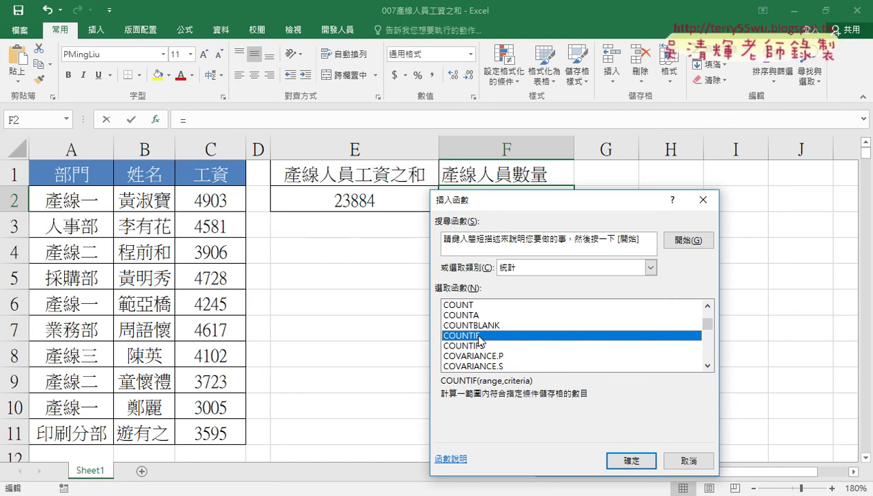
{"action": "left_click", "coordinate": [648, 463]}
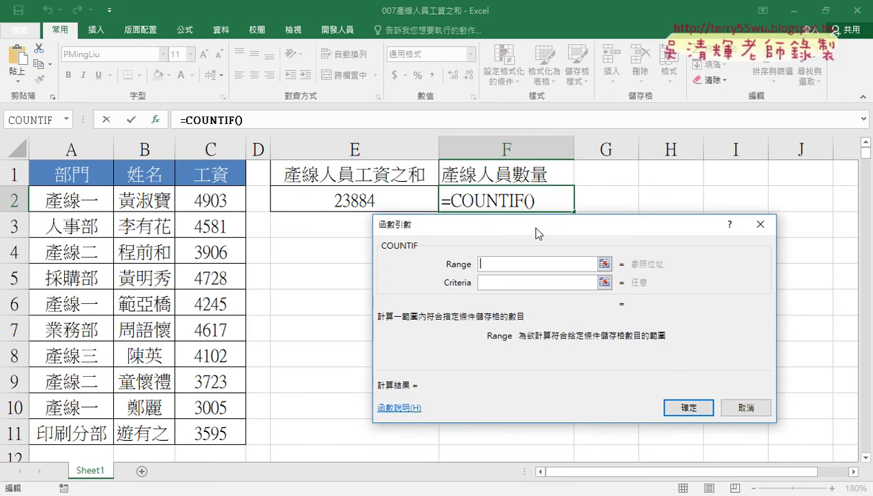
- Give COUNTIF the range A2:A11 and criteria "產線*", returning 6 in F2
{"action": "left_click_drag", "start_coordinate": [532, 242], "coordinate": [544, 138]}
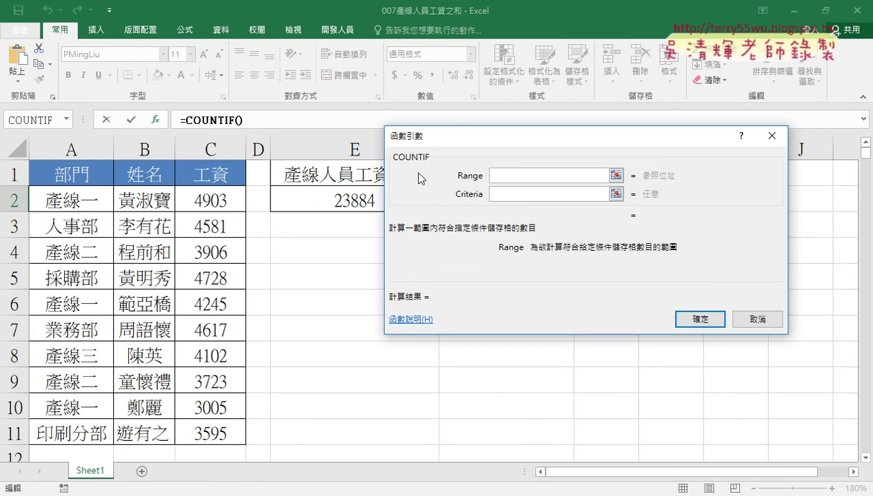
{"action": "left_click_drag", "start_coordinate": [69, 207], "coordinate": [67, 429]}
{"action": "left_click", "coordinate": [525, 195]}
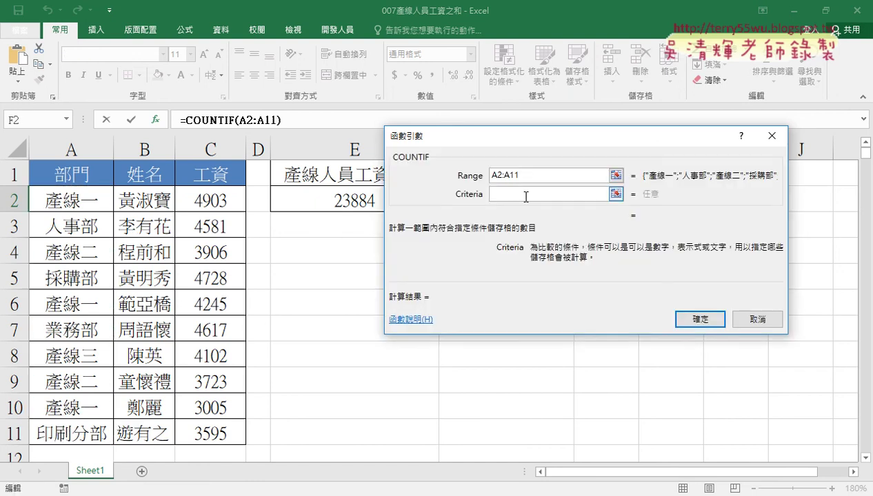
{"action": "type", "text": "\"\""}
{"action": "type", "text": "產"}
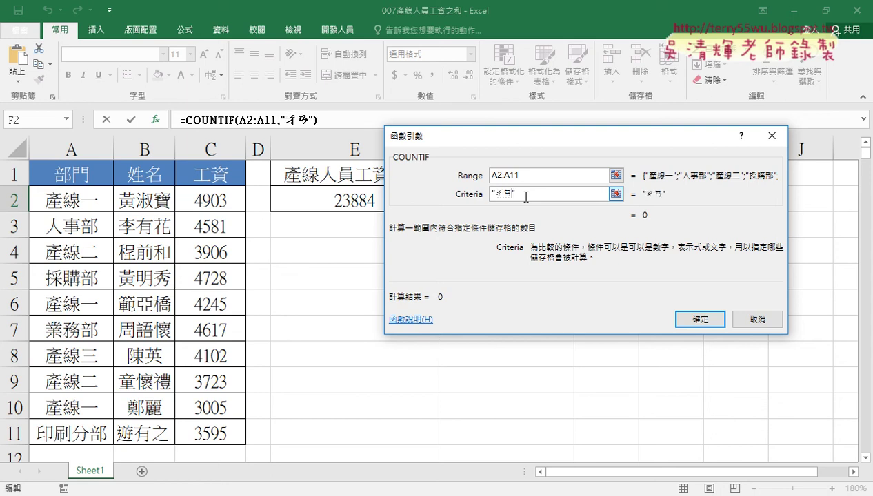
{"action": "type", "text": "線"}
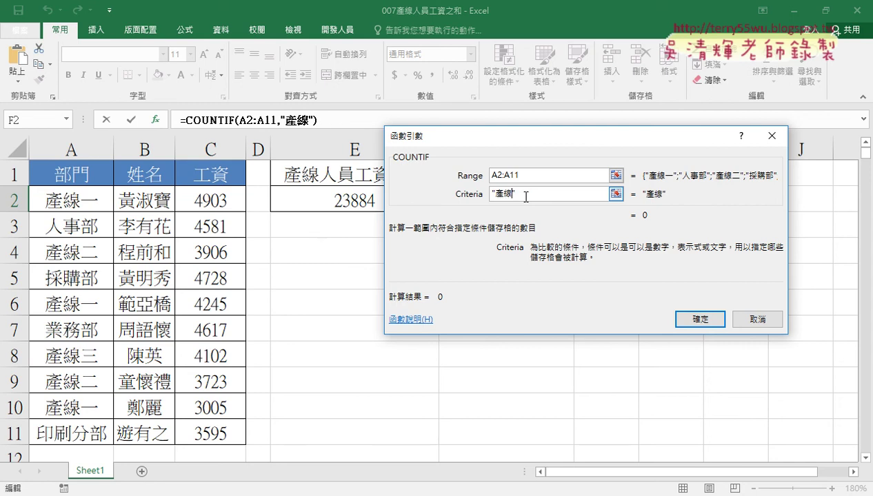
{"action": "type", "text": "*"}
{"action": "left_click", "coordinate": [682, 319]}
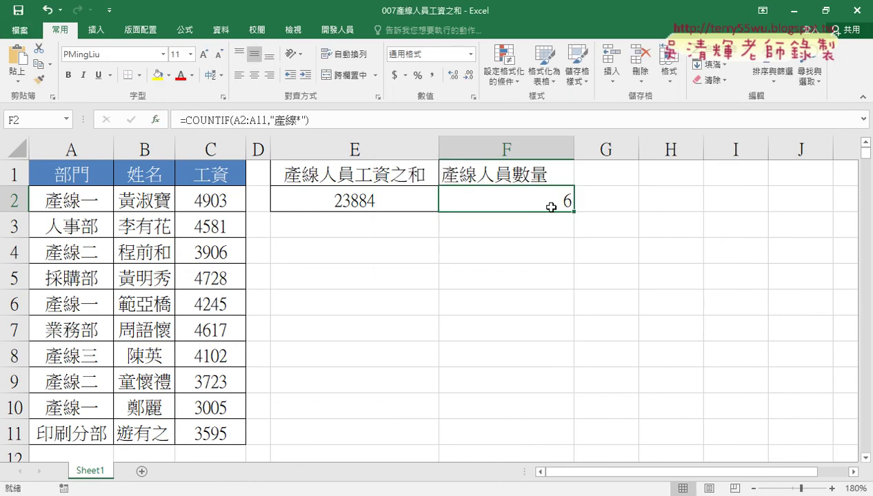
{"action": "left_click", "coordinate": [206, 120]}
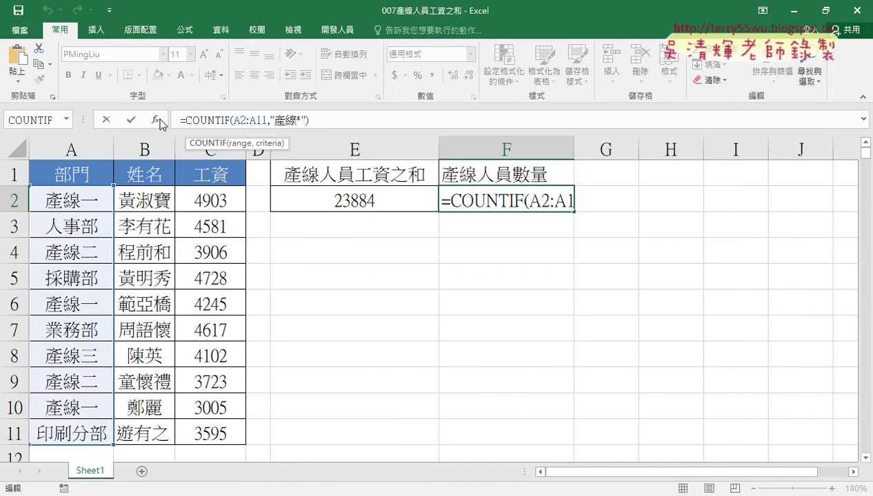
{"action": "left_click", "coordinate": [157, 120]}
{"action": "left_click_drag", "start_coordinate": [464, 142], "coordinate": [365, 235]}
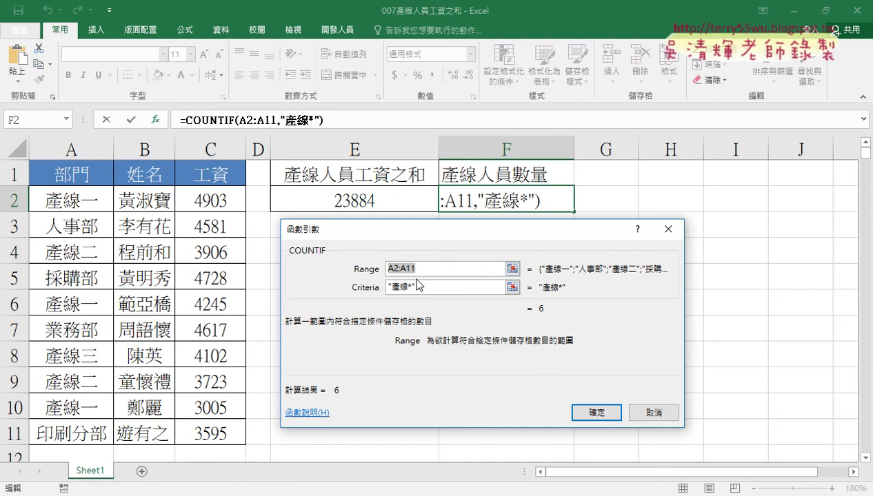
{"action": "left_click", "coordinate": [597, 413]}
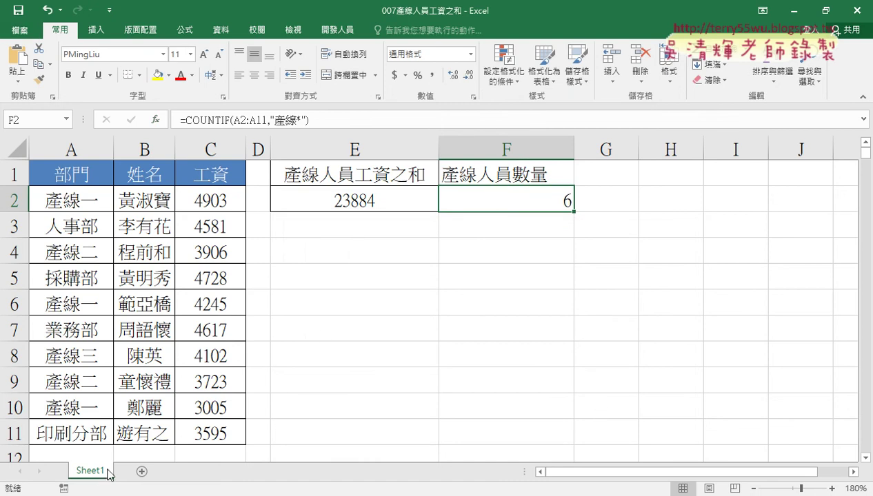
- Copy Sheet1 and name the new sheet VBA
{"action": "left_click_drag", "start_coordinate": [101, 476], "coordinate": [140, 471]}
{"action": "left_click_drag", "start_coordinate": [140, 471], "coordinate": [141, 471]}
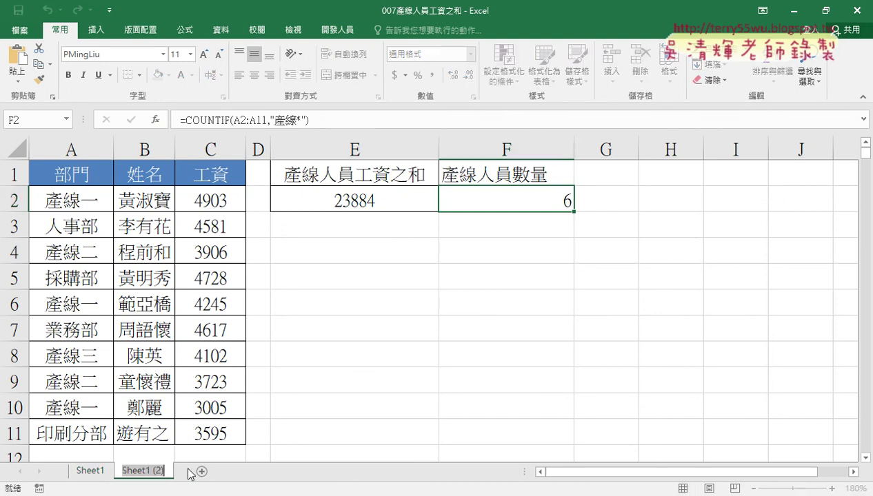
{"action": "type", "text": "VBA"}
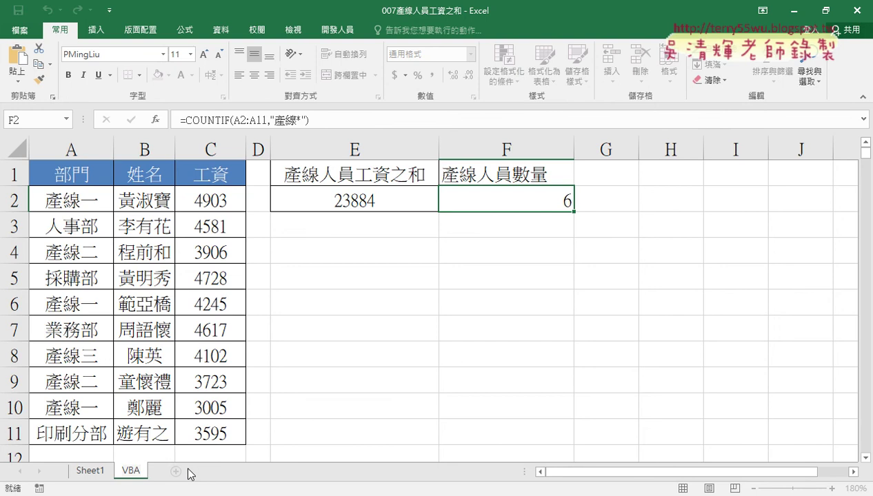
{"action": "key", "text": "Return"}
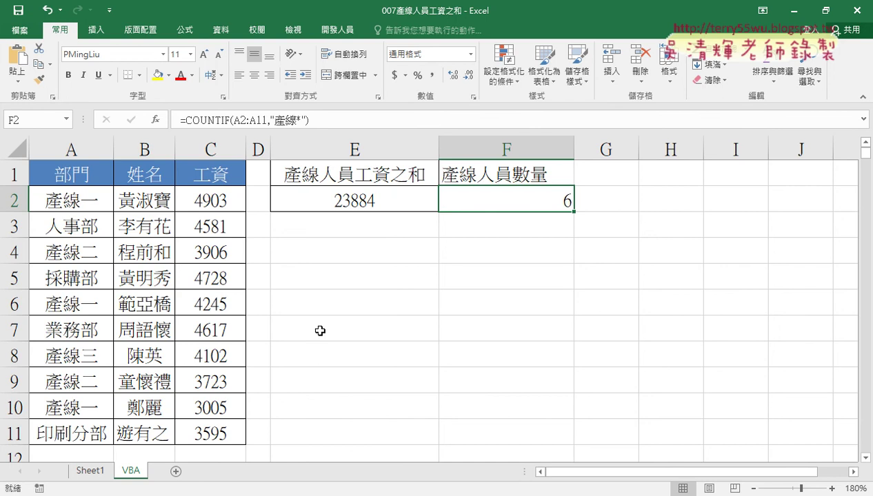
- Review the E2 SUMIF formula and E1 heading, then show the 開發人員 developer tools
{"action": "left_click_drag", "start_coordinate": [360, 205], "coordinate": [496, 205]}
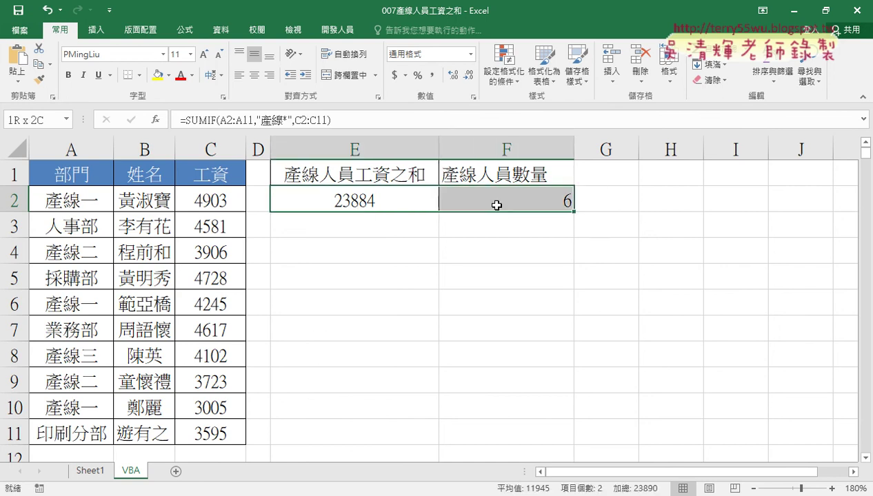
{"action": "left_click", "coordinate": [354, 202]}
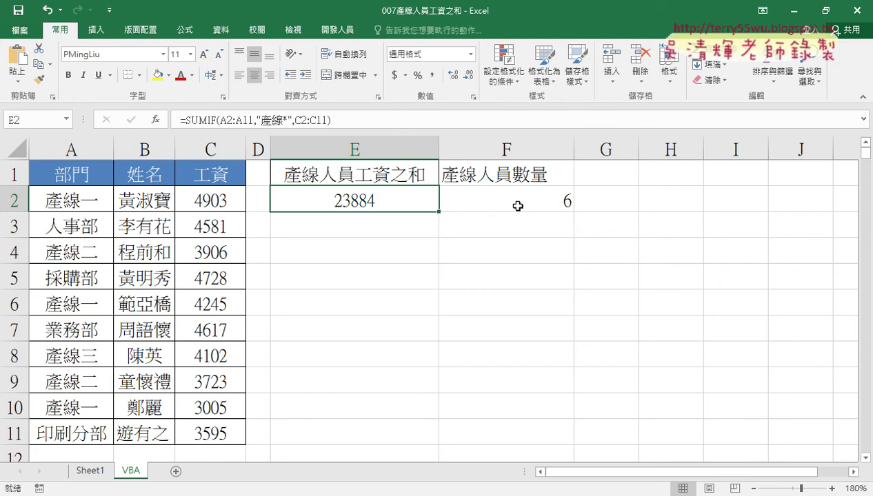
{"action": "double_click", "coordinate": [354, 176]}
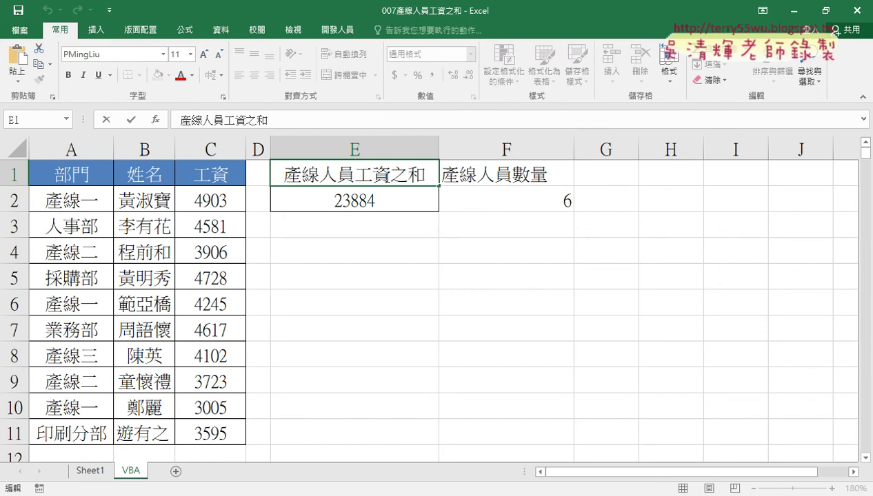
{"action": "left_click_drag", "start_coordinate": [424, 175], "coordinate": [265, 171]}
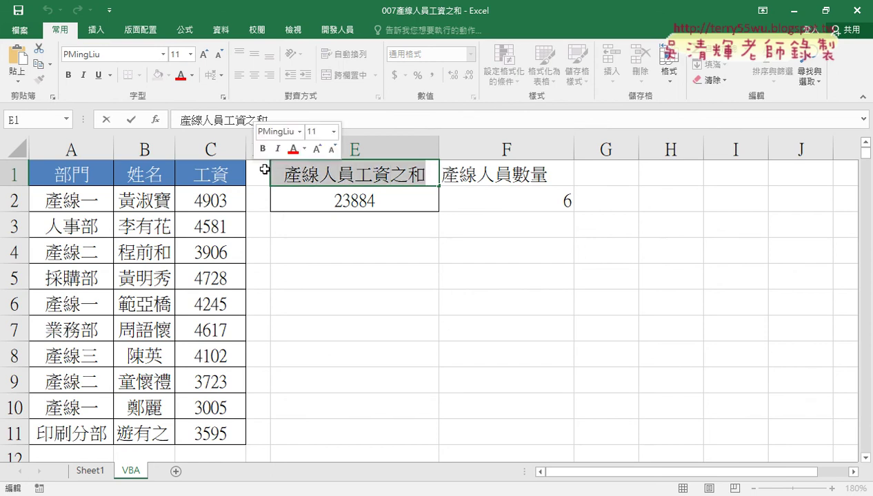
{"action": "left_click", "coordinate": [365, 281]}
{"action": "left_click", "coordinate": [337, 30]}
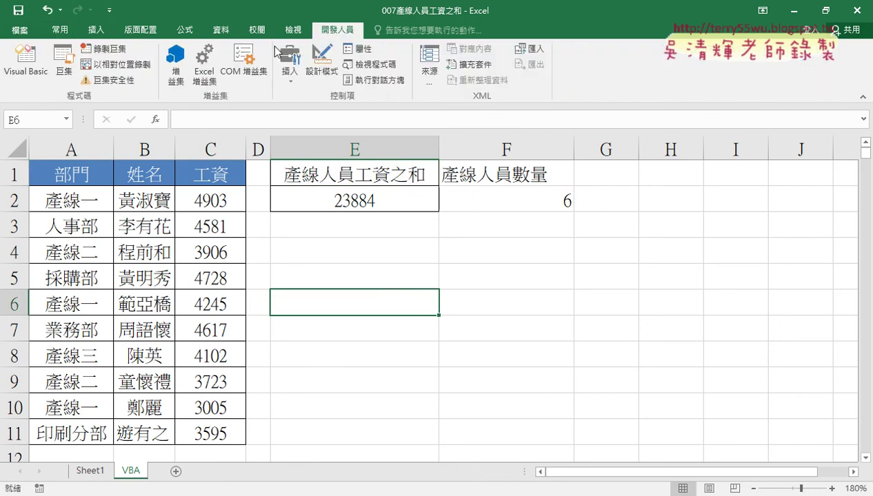
- Open the VBA editor and insert a new module into this workbook's project
{"action": "left_click", "coordinate": [36, 72]}
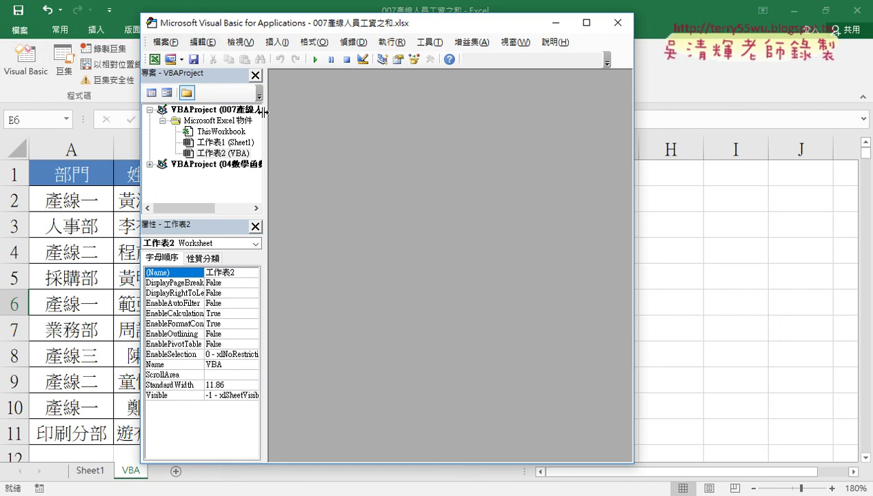
{"action": "left_click_drag", "start_coordinate": [265, 114], "coordinate": [317, 114]}
{"action": "left_click", "coordinate": [210, 109]}
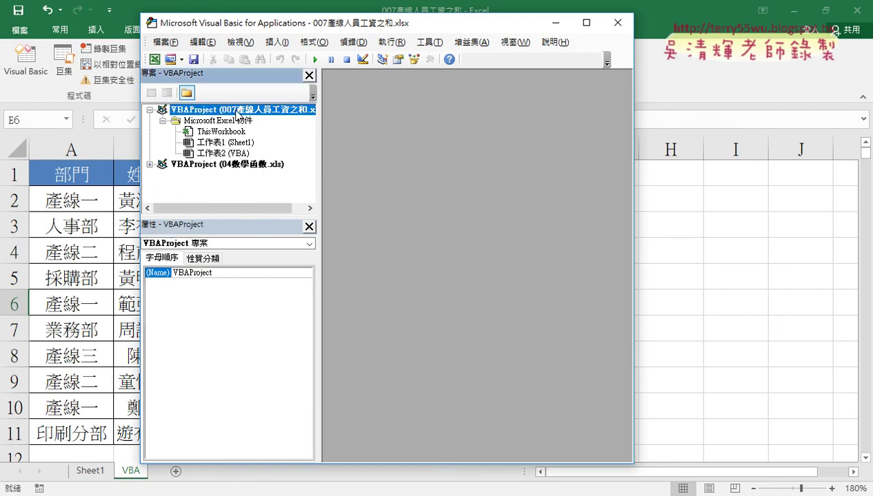
{"action": "left_click_drag", "start_coordinate": [270, 27], "coordinate": [279, 52]}
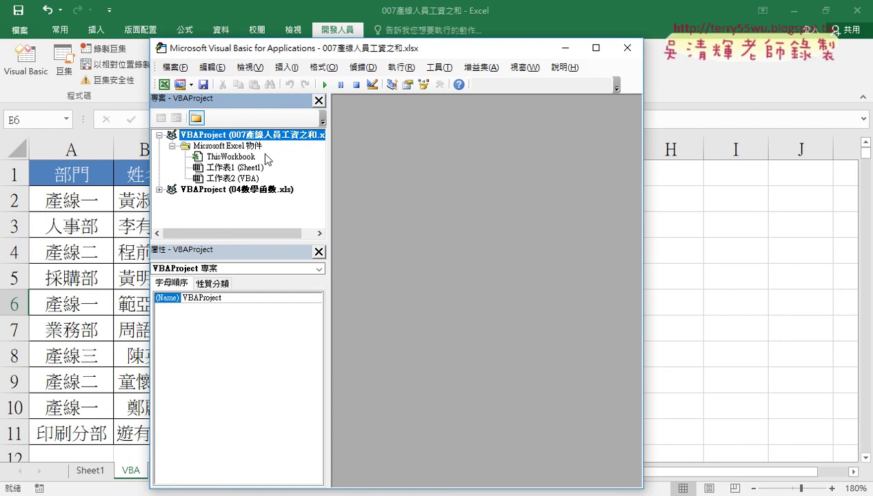
{"action": "right_click", "coordinate": [231, 157]}
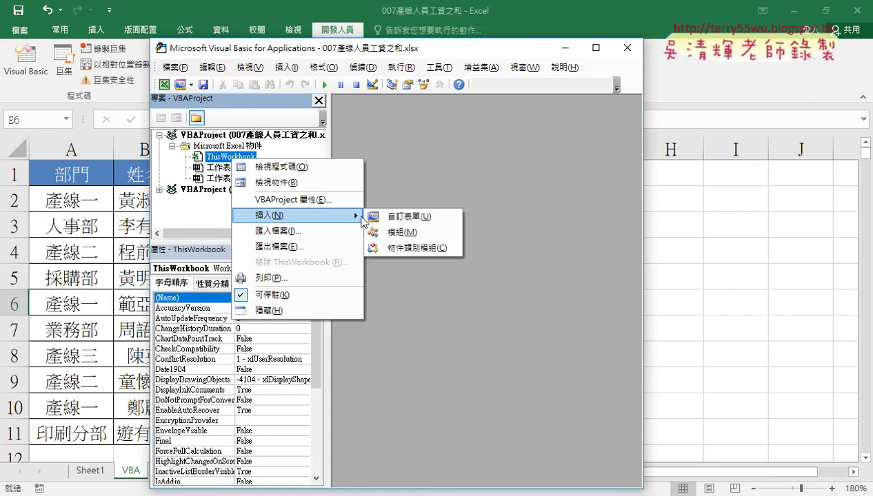
{"action": "left_click", "coordinate": [412, 229]}
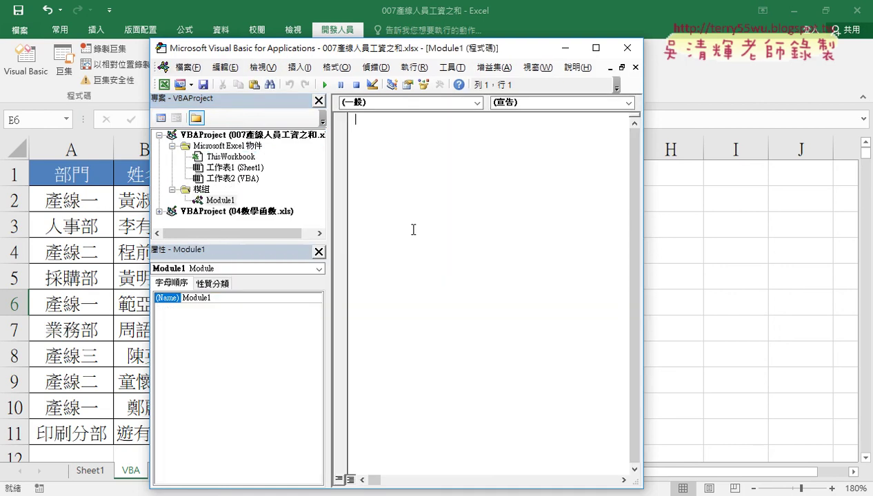
- Declare an empty Sub 產線人員工資之和 procedure in Module1
{"action": "type", "text": "ㄙ"}
{"action": "key", "text": "BackSpace"}
{"action": "type", "text": "sub "}
{"action": "type", "text": "產線人員工資之和"}
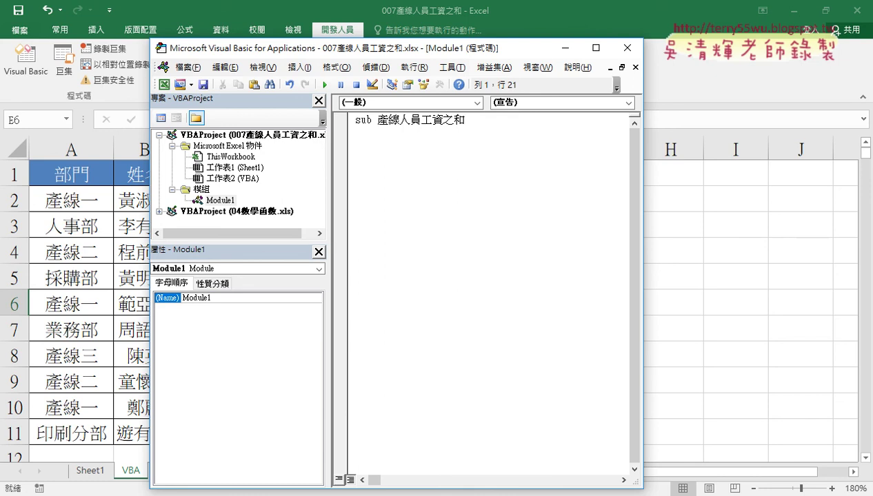
{"action": "key", "text": "Return"}
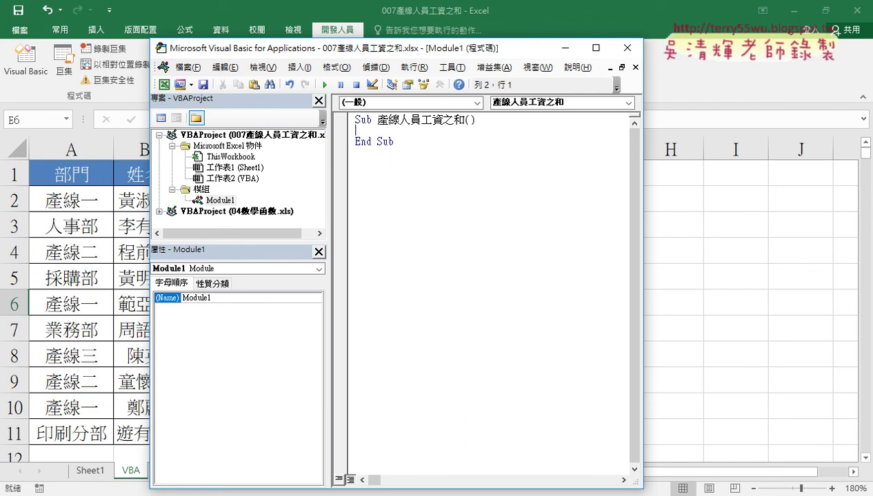
- Move the editor aside and copy E2's SUMIF formula text from the formula bar
{"action": "left_click_drag", "start_coordinate": [326, 192], "coordinate": [276, 192]}
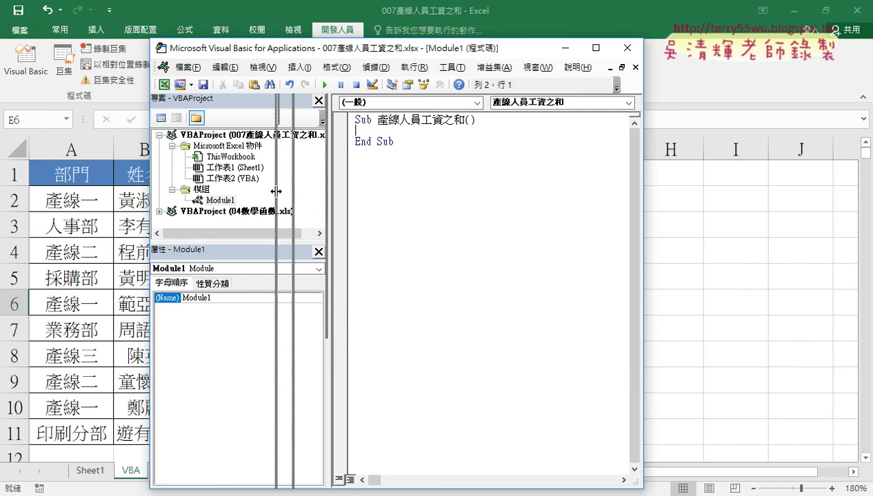
{"action": "left_click_drag", "start_coordinate": [356, 48], "coordinate": [629, 50]}
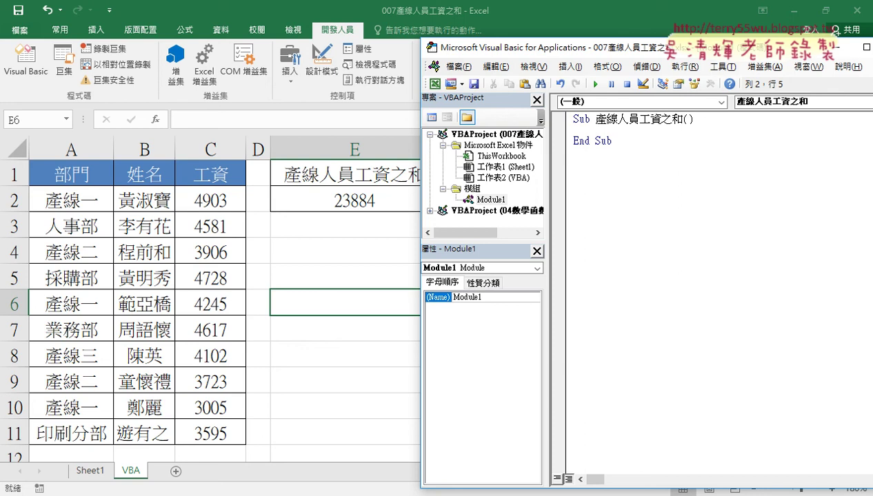
{"action": "left_click", "coordinate": [357, 200]}
{"action": "left_click", "coordinate": [177, 119]}
{"action": "left_click_drag", "start_coordinate": [177, 119], "coordinate": [174, 120]}
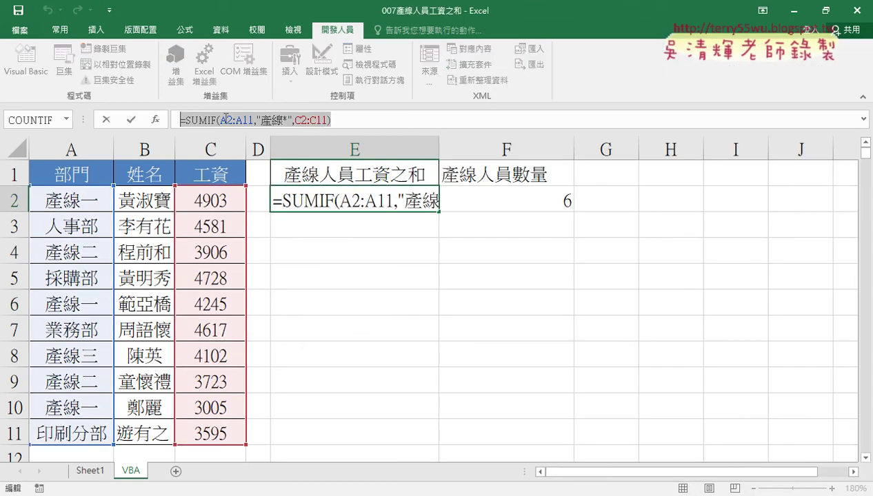
{"action": "right_click", "coordinate": [229, 121]}
{"action": "left_click", "coordinate": [253, 138]}
- Clear cell E2 and return to the VBA editor
{"action": "left_click", "coordinate": [107, 121]}
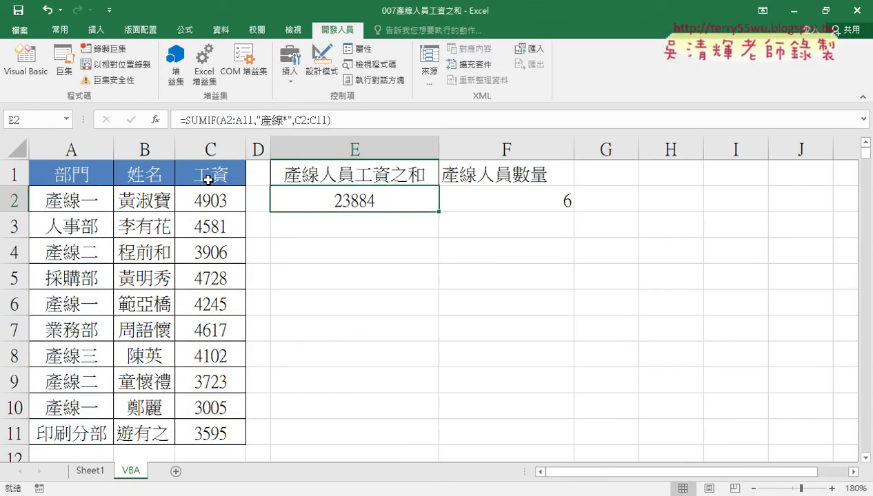
{"action": "key", "text": "Delete"}
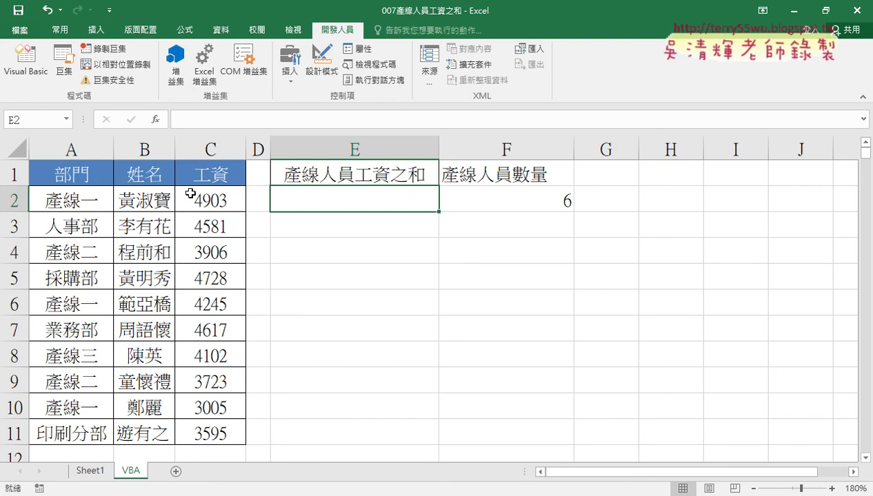
{"action": "left_click", "coordinate": [25, 59]}
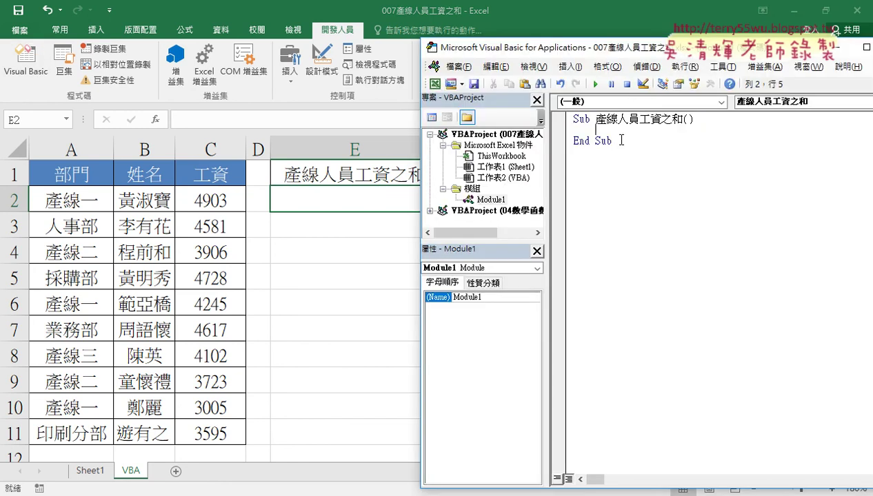
- Write a Range("E2") = line in the macro and paste the SUMIF formula into it
{"action": "type", "text": "ce"}
{"action": "type", "text": "ll"}
{"action": "key", "text": "BackSpace"}
{"action": "key", "text": "BackSpace"}
{"action": "key", "text": "BackSpace"}
{"action": "key", "text": "BackSpace"}
{"action": "type", "text": "ran"}
{"action": "type", "text": "ge("}
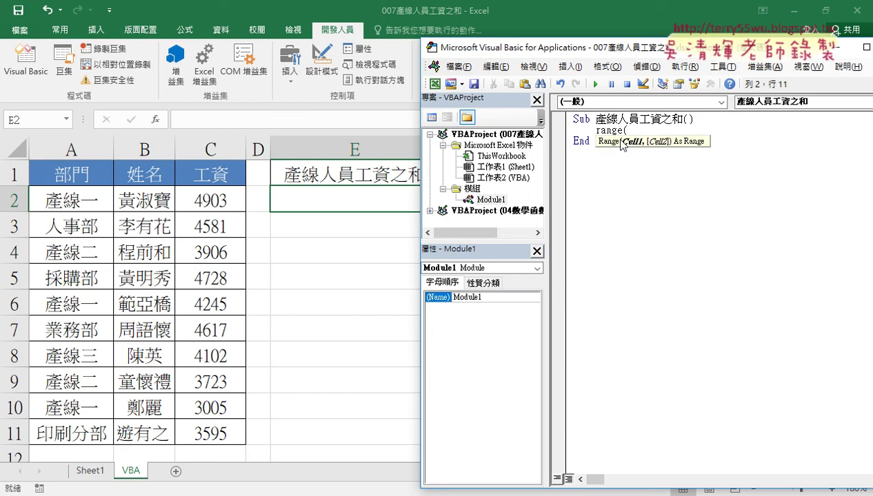
{"action": "type", "text": "\"E"}
{"action": "type", "text": "2\""}
{"action": "type", "text": ")="}
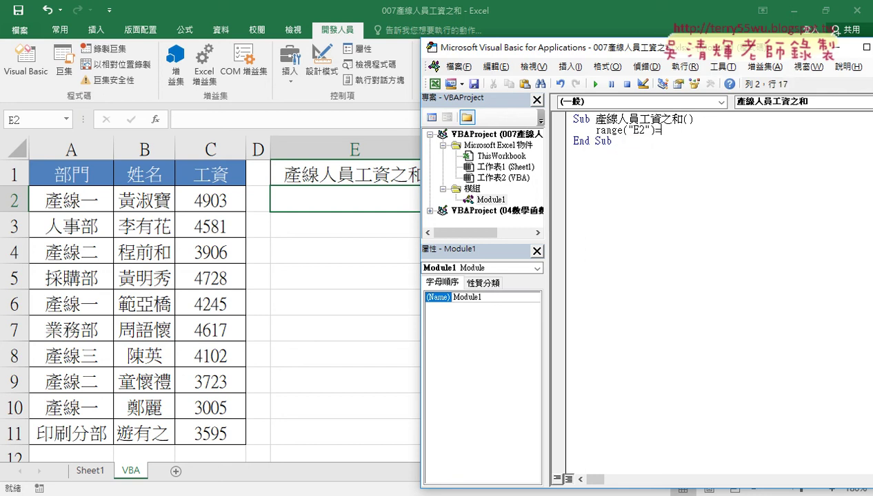
{"action": "type", "text": "\"\""}
{"action": "key", "text": "ctrl+v"}
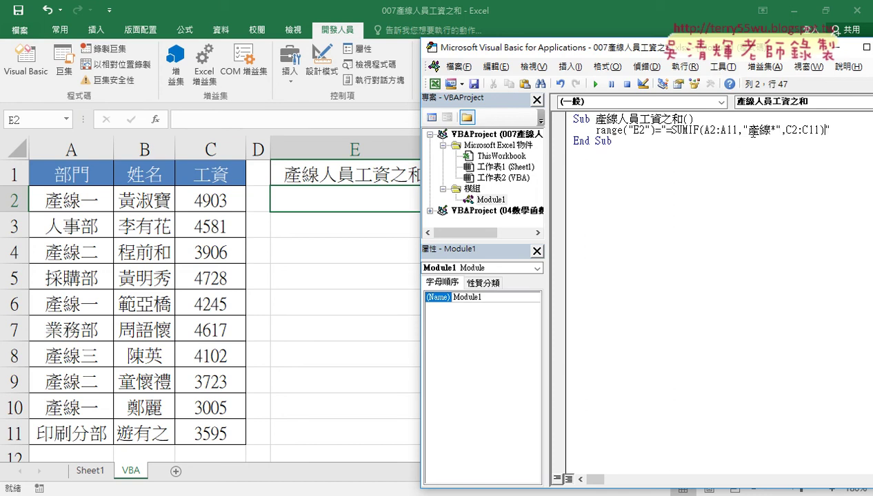
- Double the quotes around 產線* in the formula string and run the macro to refill E2
{"action": "left_click", "coordinate": [752, 131]}
{"action": "type", "text": "\""}
{"action": "key", "text": "Right"}
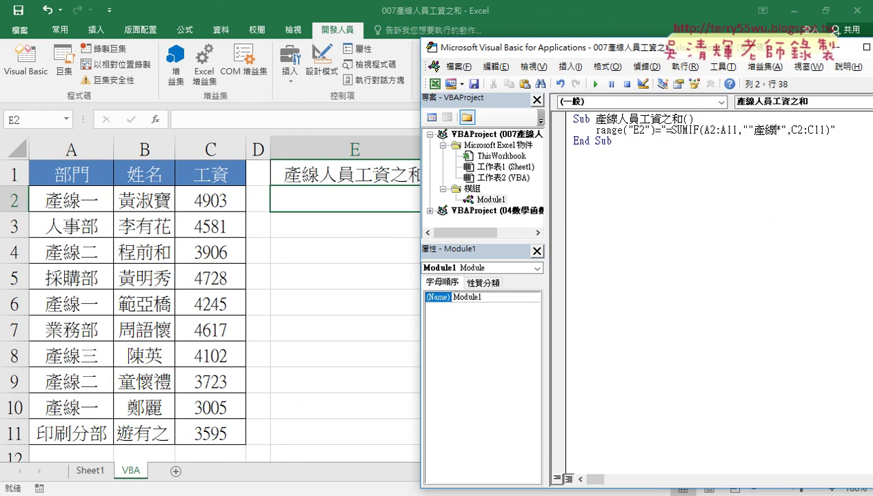
{"action": "key", "text": "Right"}
{"action": "key", "text": "Right"}
{"action": "key", "text": "Right"}
{"action": "type", "text": "\""}
{"action": "left_click", "coordinate": [734, 215]}
{"action": "left_click", "coordinate": [670, 130]}
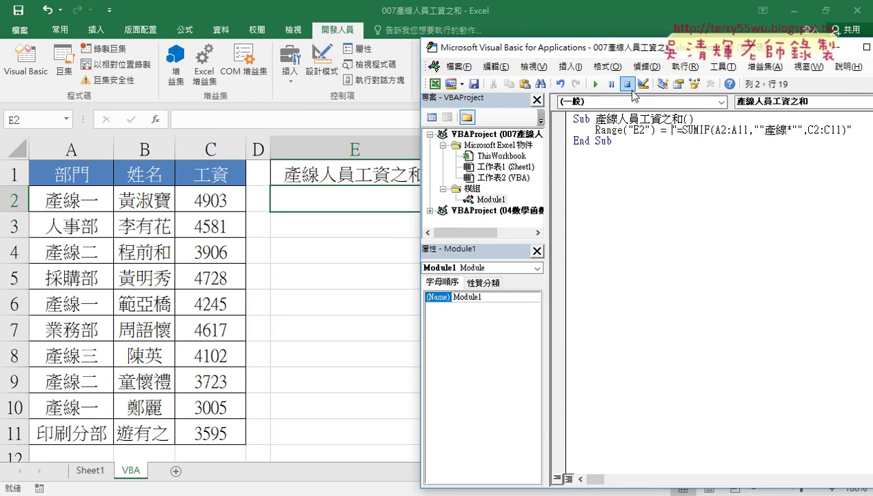
{"action": "left_click", "coordinate": [595, 84]}
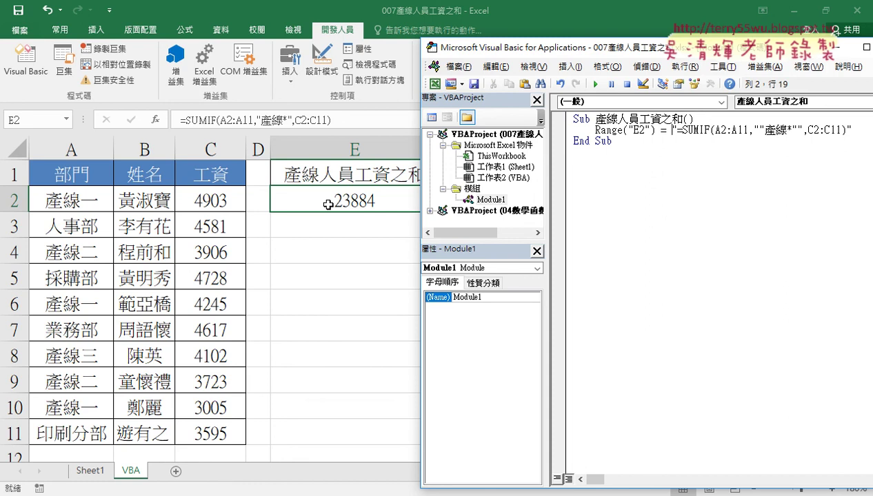
- Comment out the Range("E2") SUMIF line with an apostrophe and add an empty line below
{"action": "left_click_drag", "start_coordinate": [677, 131], "coordinate": [848, 130]}
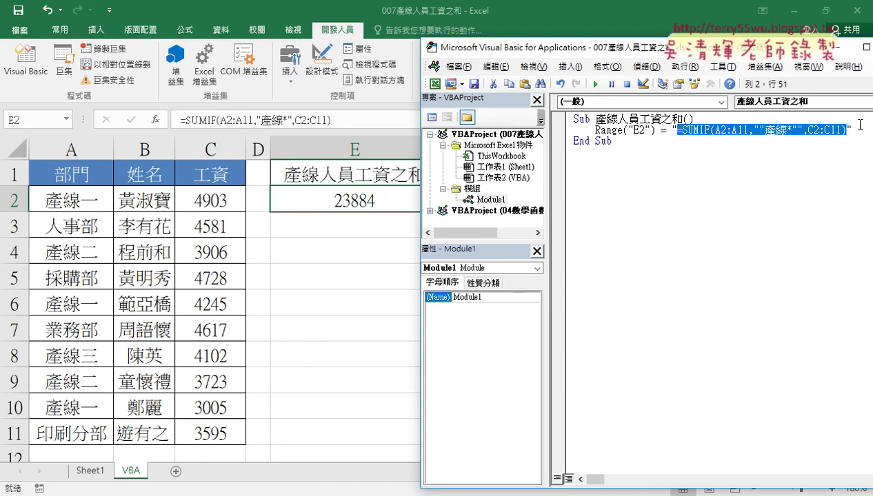
{"action": "left_click_drag", "start_coordinate": [852, 129], "coordinate": [645, 130]}
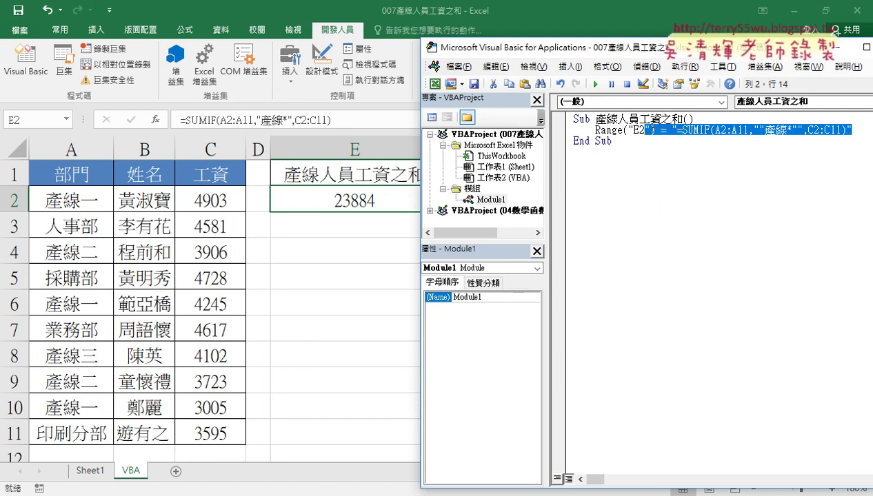
{"action": "left_click", "coordinate": [589, 131]}
{"action": "left_click", "coordinate": [596, 130]}
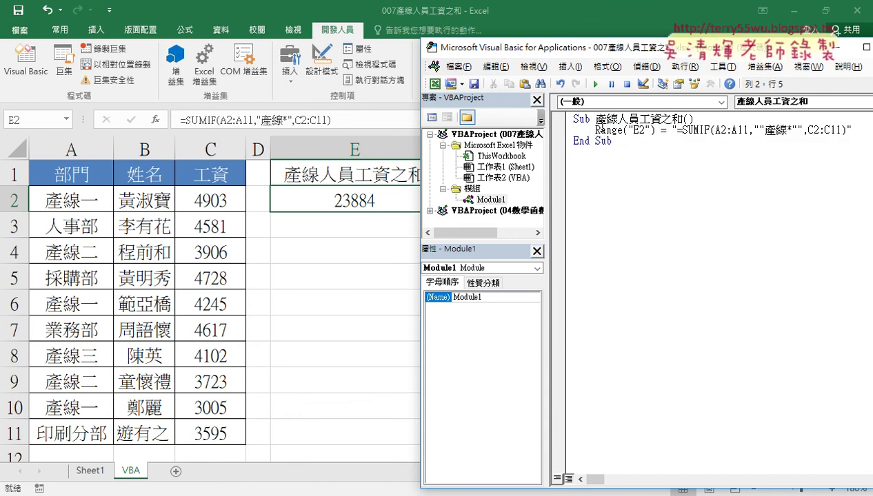
{"action": "type", "text": "'"}
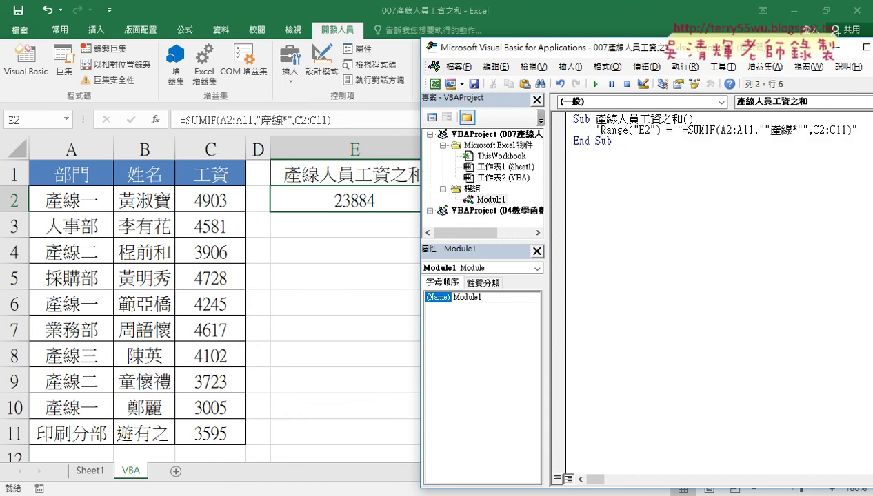
{"action": "key", "text": "End"}
{"action": "key", "text": "Return"}
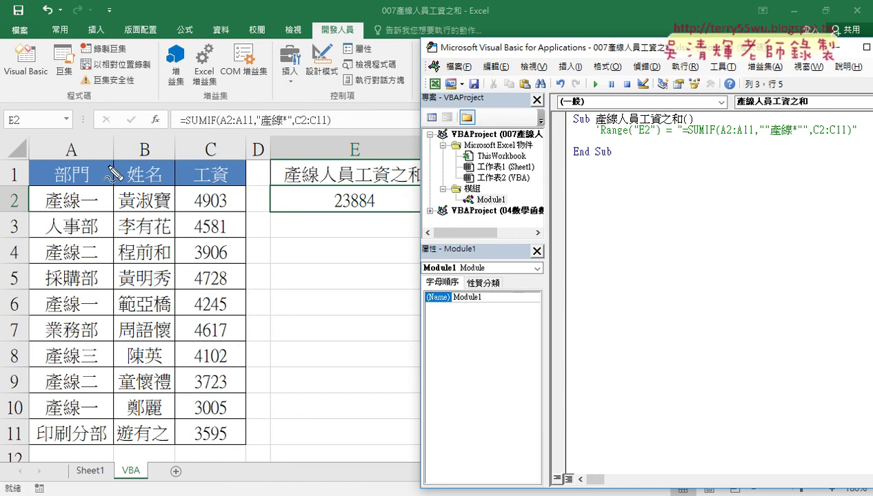
{"action": "left_click_drag", "start_coordinate": [16, 189], "coordinate": [14, 213]}
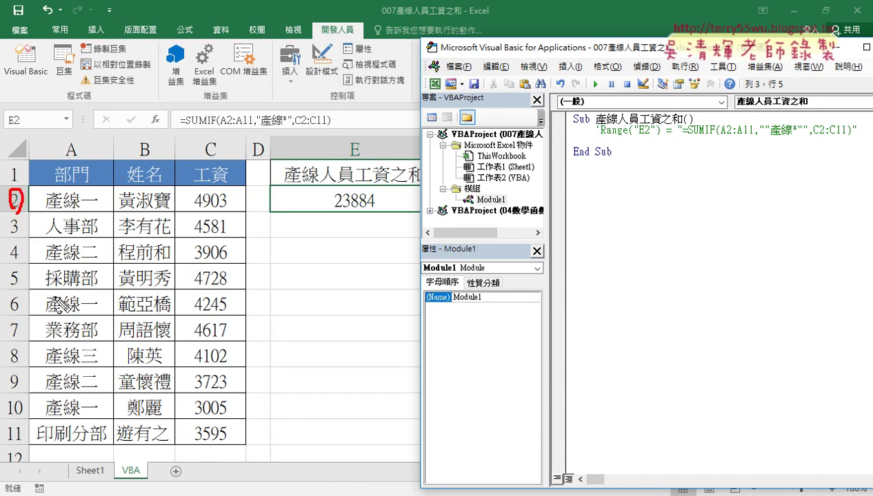
{"action": "left_click_drag", "start_coordinate": [11, 425], "coordinate": [18, 440]}
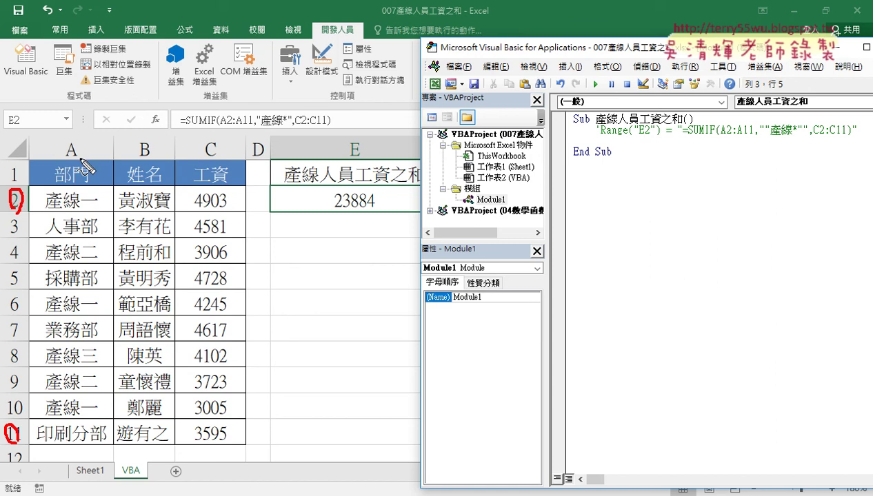
{"action": "left_click_drag", "start_coordinate": [81, 159], "coordinate": [69, 160]}
{"action": "left_click_drag", "start_coordinate": [75, 211], "coordinate": [50, 213]}
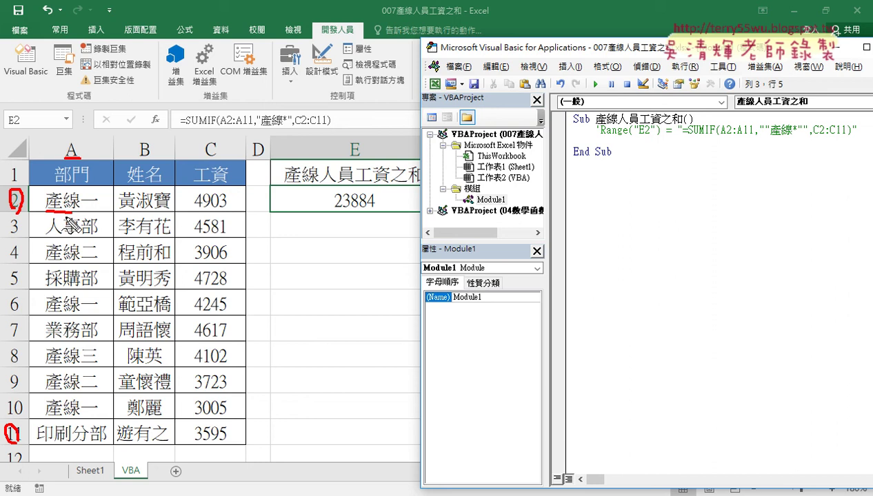
{"action": "mouse_move", "coordinate": [227, 209]}
{"action": "left_mouse_down"}
{"action": "mouse_move", "coordinate": [192, 210]}
{"action": "mouse_move", "coordinate": [191, 197]}
{"action": "mouse_move", "coordinate": [236, 210]}
{"action": "left_mouse_up"}
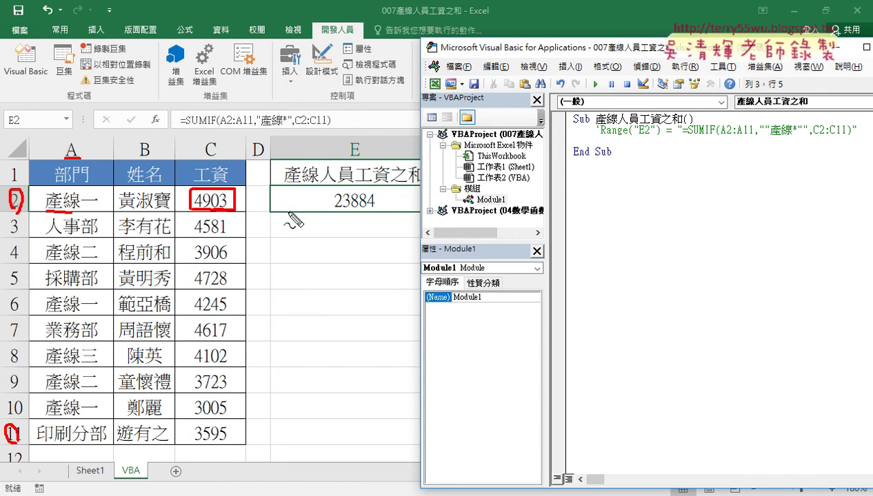
{"action": "left_click_drag", "start_coordinate": [347, 214], "coordinate": [384, 210]}
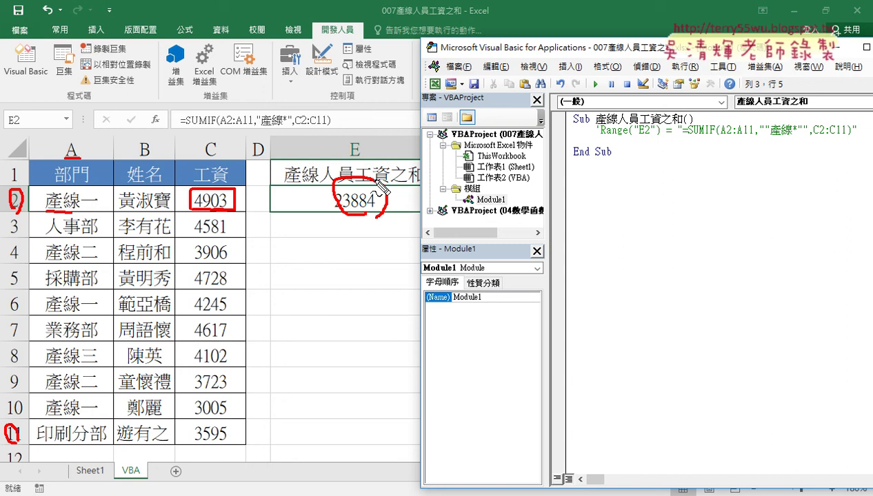
{"action": "key", "text": "Escape"}
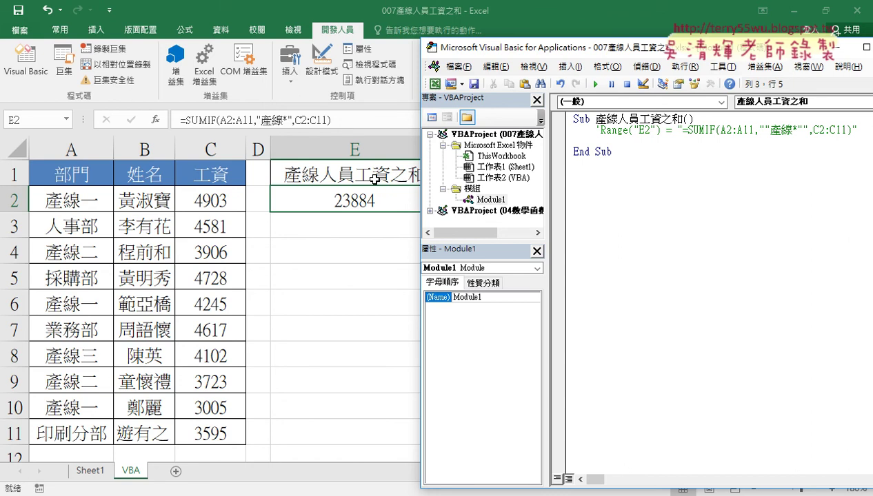
- Add a For i = 2 To 11 … Next loop to the macro
{"action": "type", "text": "for "}
{"action": "type", "text": "i"}
{"action": "type", "text": "=2"}
{"action": "type", "text": " t"}
{"action": "type", "text": "o 11"}
{"action": "key", "text": "Return"}
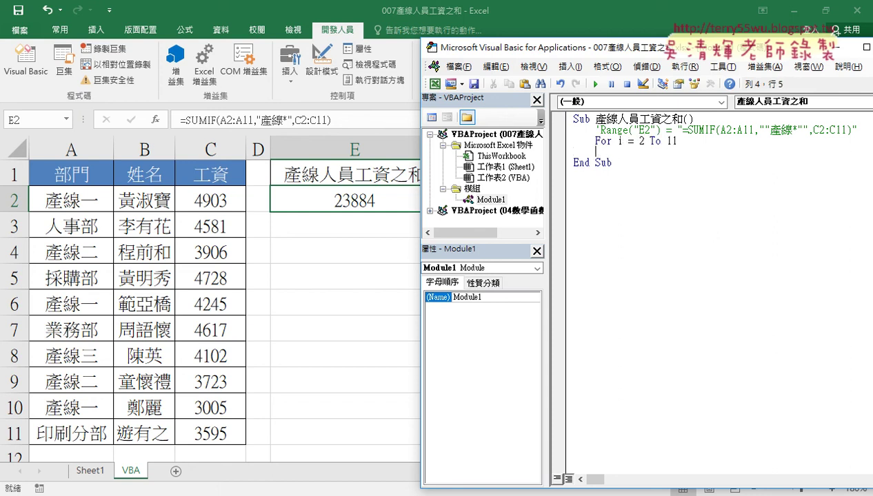
{"action": "key", "text": "Return"}
{"action": "type", "text": "nex"}
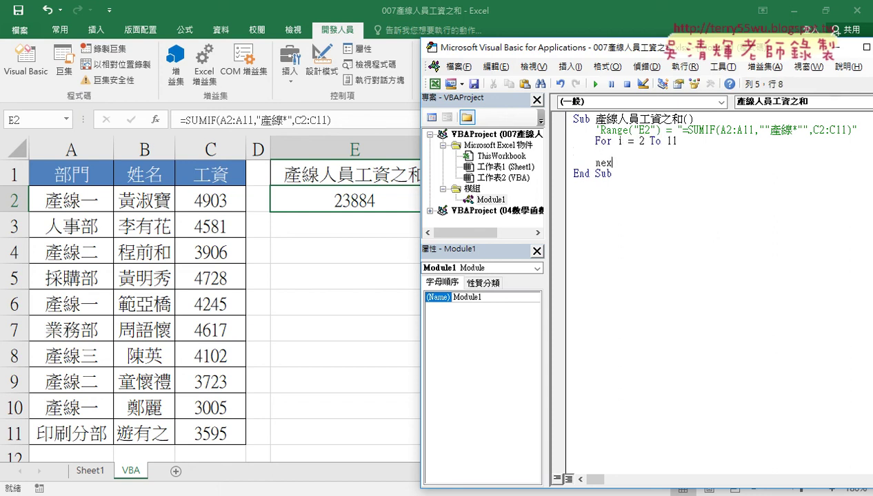
{"action": "type", "text": "t"}
{"action": "key", "text": "Up"}
{"action": "key", "text": "Tab"}
- Inside the loop, write If Left(Cells(i, "A"), 2) = "產線" Then and begin End If
{"action": "type", "text": "if "}
{"action": "type", "text": "ce"}
{"action": "type", "text": "lls("}
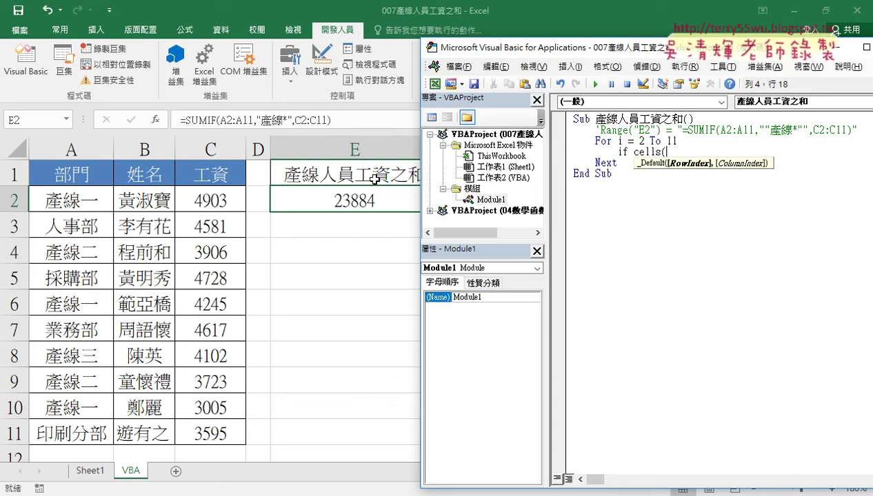
{"action": "type", "text": "i,\"A"}
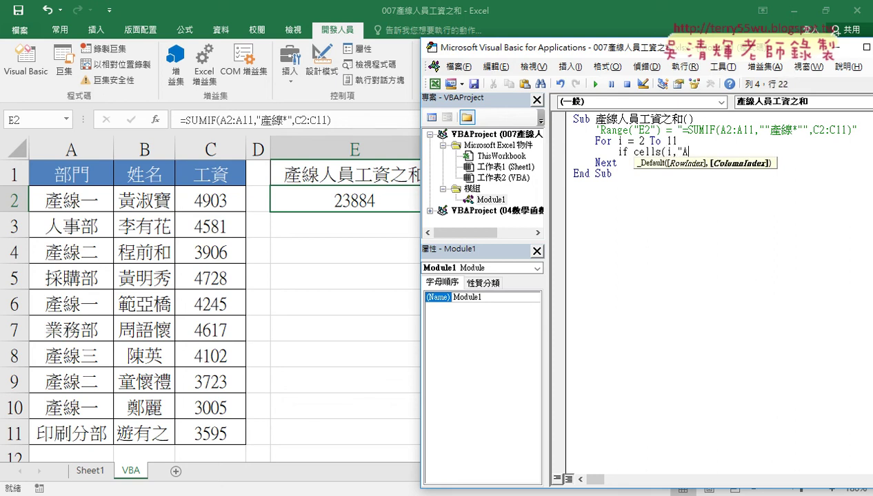
{"action": "type", "text": "\")"}
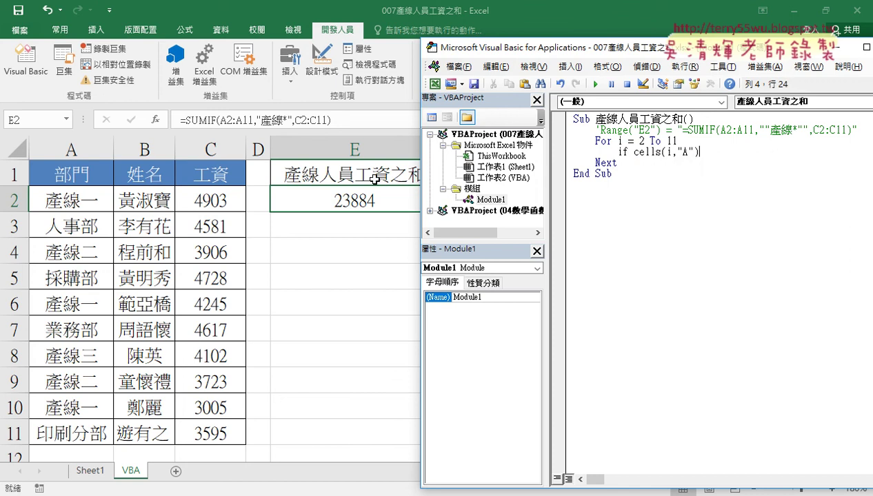
{"action": "key", "text": "Left"}
{"action": "key", "text": "Left"}
{"action": "key", "text": "Left"}
{"action": "key", "text": "Left"}
{"action": "key", "text": "Left"}
{"action": "key", "text": "Left"}
{"action": "key", "text": "Left"}
{"action": "key", "text": "Left"}
{"action": "type", "text": "left"}
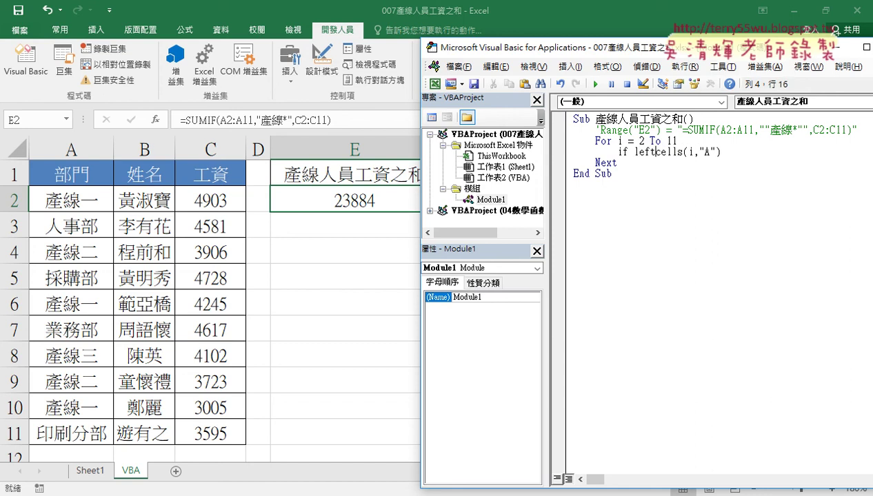
{"action": "type", "text": "("}
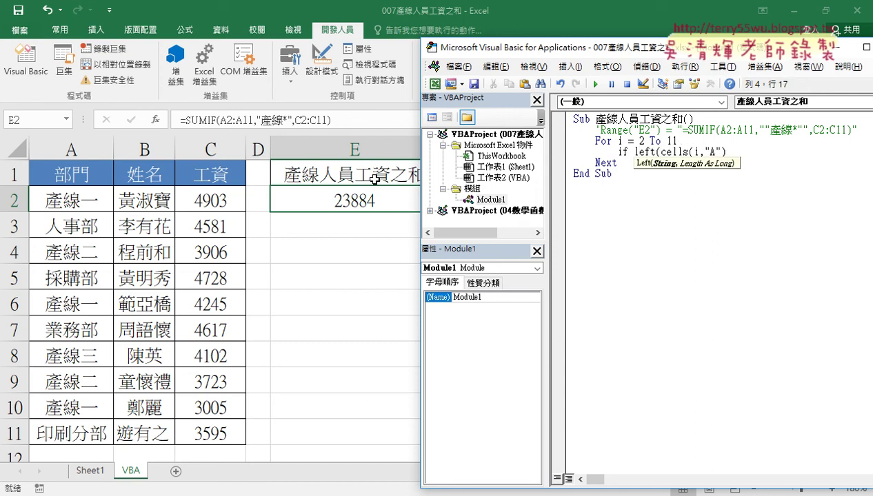
{"action": "key", "text": "Right"}
{"action": "key", "text": "Right"}
{"action": "key", "text": "Right"}
{"action": "key", "text": "Right"}
{"action": "key", "text": "Right"}
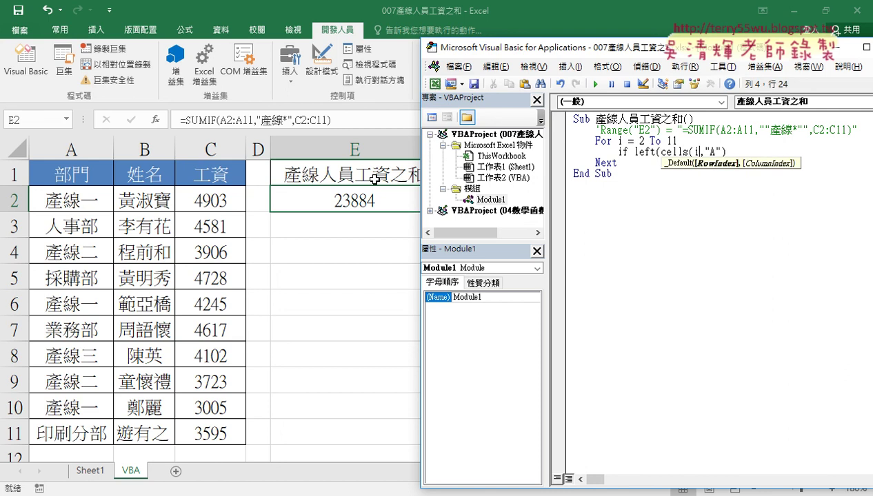
{"action": "key", "text": "Right"}
{"action": "key", "text": "Right"}
{"action": "key", "text": "Right"}
{"action": "key", "text": "Right"}
{"action": "type", "text": ","}
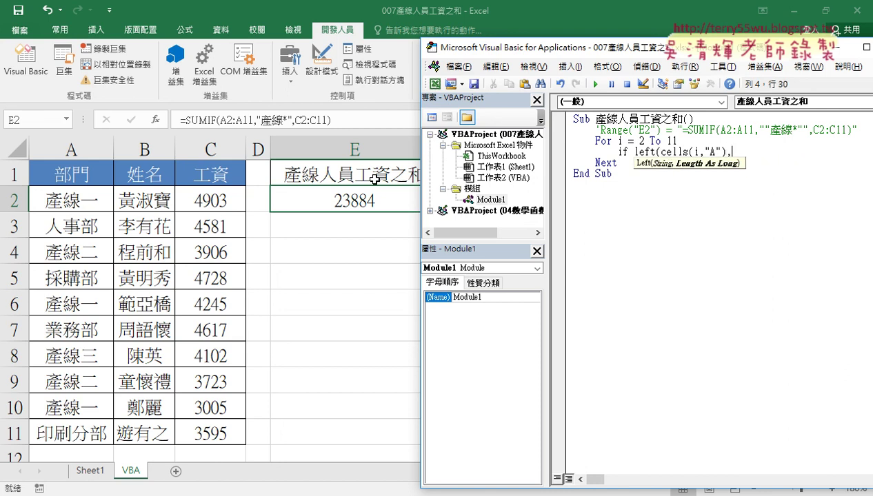
{"action": "type", "text": "2"}
{"action": "type", "text": ")"}
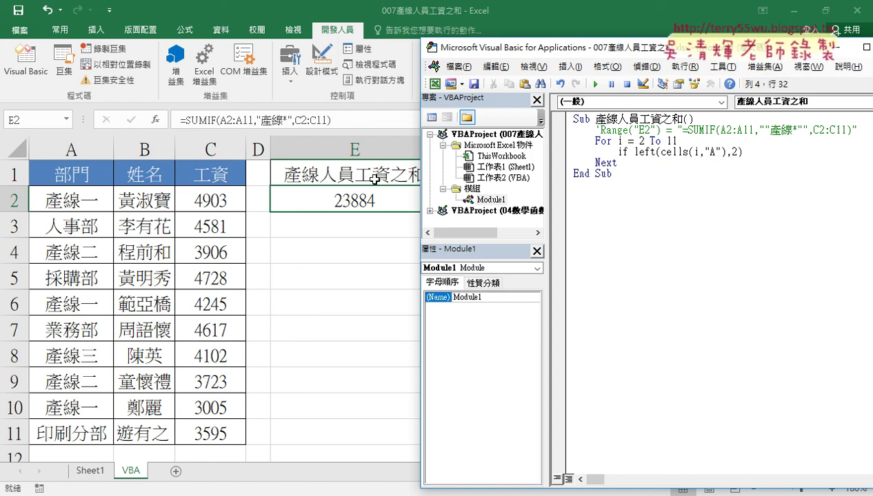
{"action": "type", "text": "="}
{"action": "type", "text": "\""}
{"action": "type", "text": "ㄔㄢ"}
{"action": "type", "text": "ˇㄒㄧㄢ"}
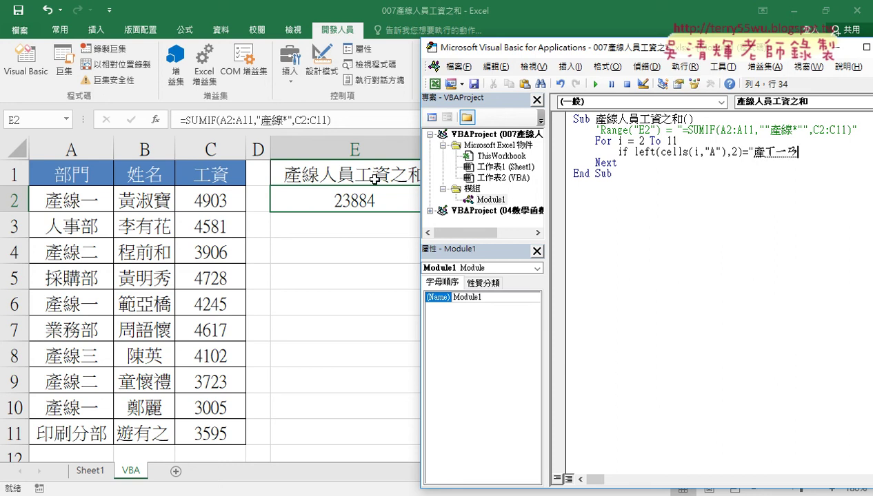
{"action": "type", "text": "ˋ"}
{"action": "key", "text": "Return"}
{"action": "type", "text": "\""}
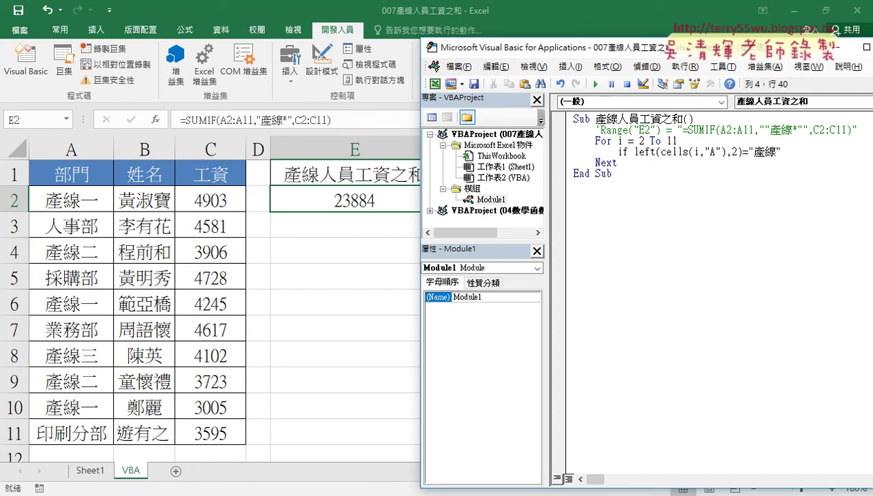
{"action": "type", "text": " 太"}
{"action": "key", "text": "shift"}
{"action": "type", "text": "h"}
{"action": "type", "text": "en"}
{"action": "key", "text": "Return"}
{"action": "key", "text": "Return"}
{"action": "type", "text": "e"}
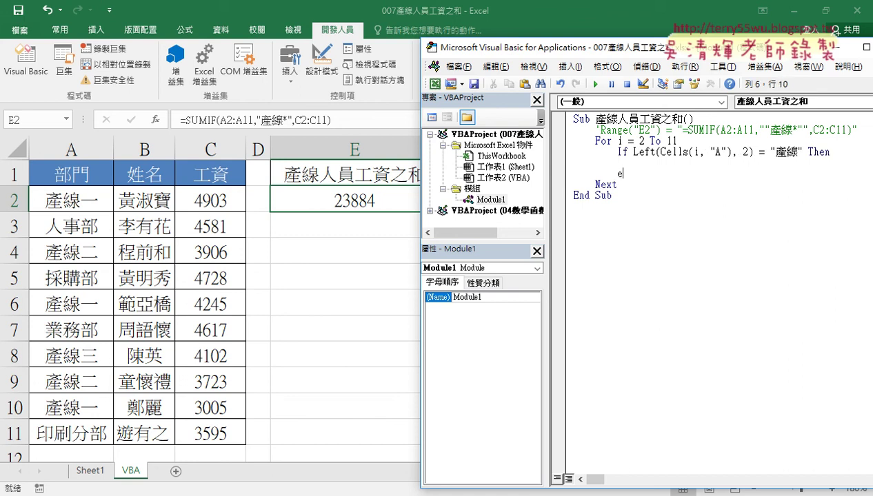
{"action": "type", "text": "nd "}
{"action": "type", "text": "if"}
- Add the indented line Sum = Sum + Cells(i, "C") inside the If block, fixing the celss typo
{"action": "key", "text": "Up"}
{"action": "key", "text": "Tab"}
{"action": "type", "text": "s"}
{"action": "type", "text": "um"}
{"action": "type", "text": "="}
{"action": "type", "text": "s"}
{"action": "type", "text": "um"}
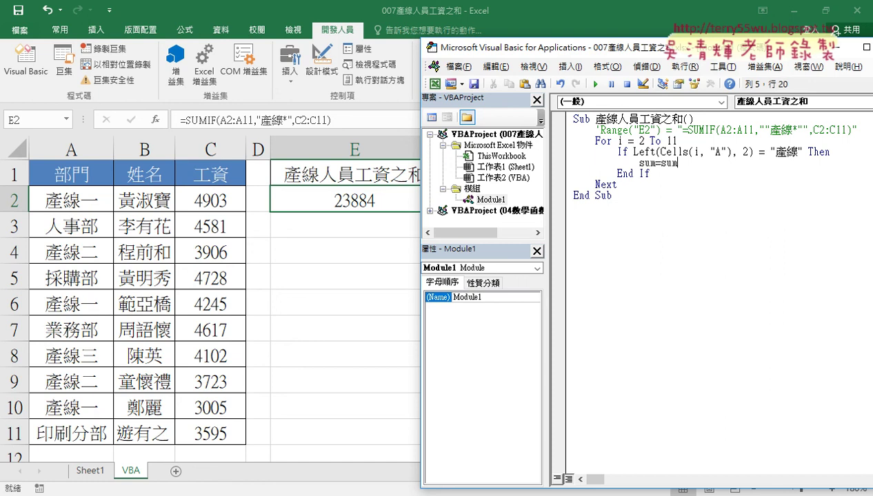
{"action": "type", "text": "+"}
{"action": "type", "text": "cel"}
{"action": "type", "text": "ss(i"}
{"action": "type", "text": ",\"C"}
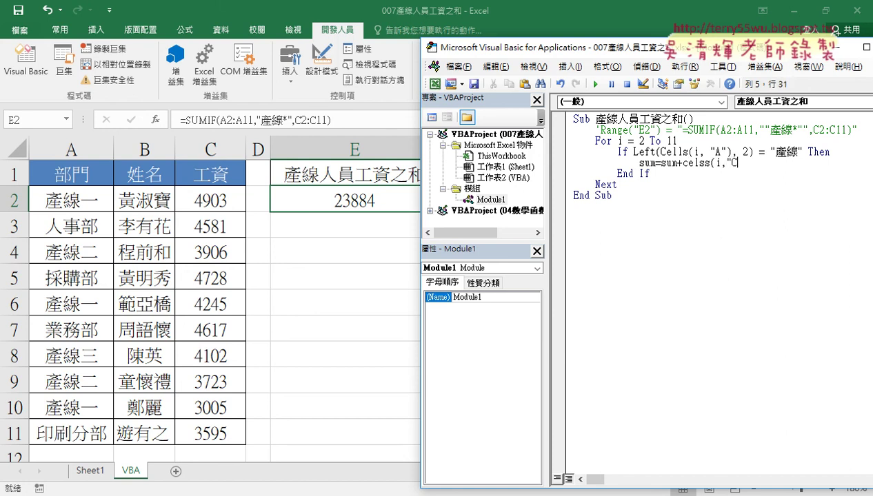
{"action": "type", "text": "\""}
{"action": "type", "text": ")"}
{"action": "key", "text": "Left"}
{"action": "key", "text": "Left"}
{"action": "key", "text": "Left"}
{"action": "key", "text": "Left"}
{"action": "key", "text": "Left"}
{"action": "key", "text": "Left"}
{"action": "key", "text": "Left"}
{"action": "key", "text": "Left"}
{"action": "key", "text": "Delete"}
{"action": "type", "text": "l"}
{"action": "key", "text": "Right"}
{"action": "key", "text": "Right"}
{"action": "key", "text": "Right"}
{"action": "key", "text": "Right"}
{"action": "key", "text": "Down"}
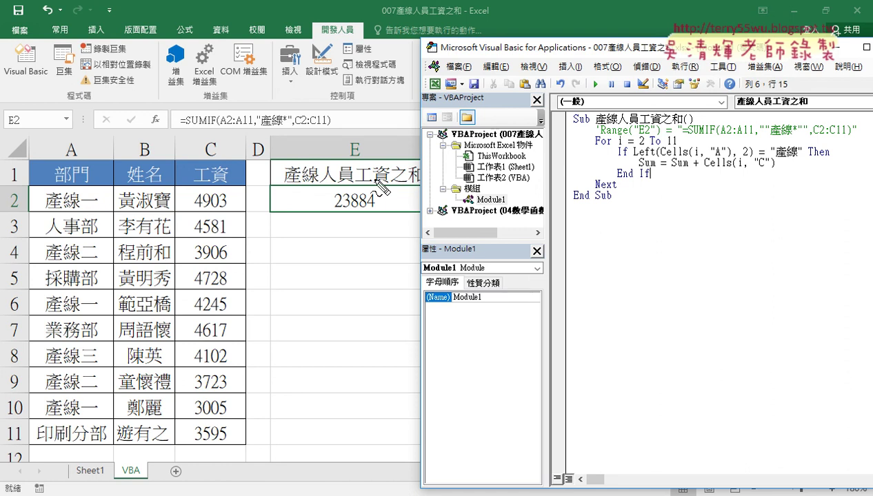
{"action": "mouse_move", "coordinate": [671, 169]}
{"action": "left_mouse_down"}
{"action": "mouse_move", "coordinate": [685, 169]}
{"action": "mouse_move", "coordinate": [687, 149]}
{"action": "mouse_move", "coordinate": [779, 169]}
{"action": "left_mouse_up"}
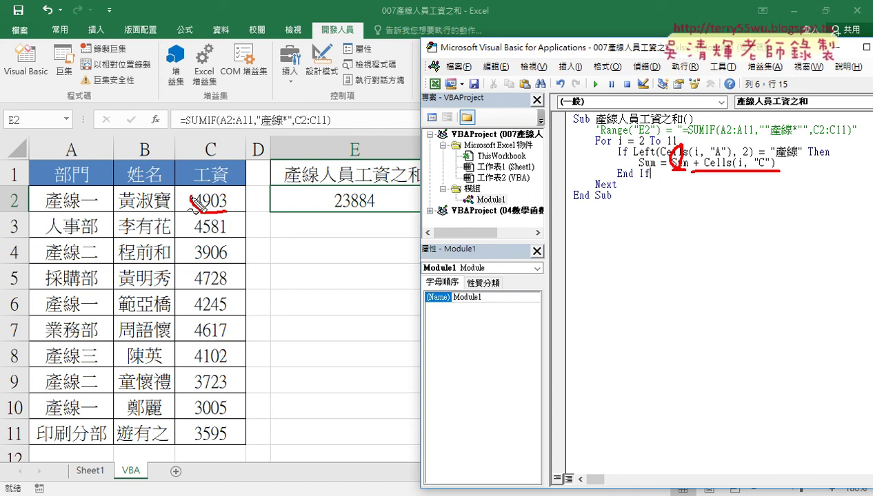
{"action": "left_click_drag", "start_coordinate": [198, 206], "coordinate": [227, 210]}
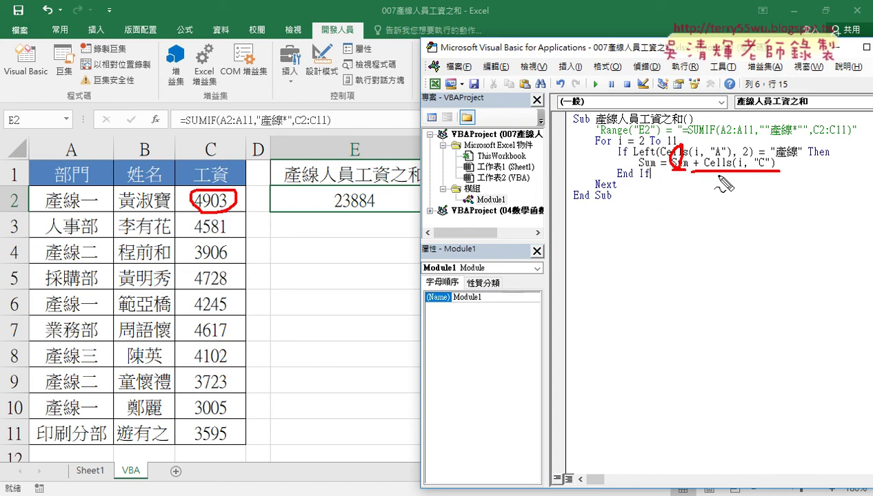
{"action": "mouse_move", "coordinate": [718, 173]}
{"action": "left_mouse_down"}
{"action": "mouse_move", "coordinate": [662, 203]}
{"action": "mouse_move", "coordinate": [651, 172]}
{"action": "mouse_move", "coordinate": [634, 168]}
{"action": "left_mouse_up"}
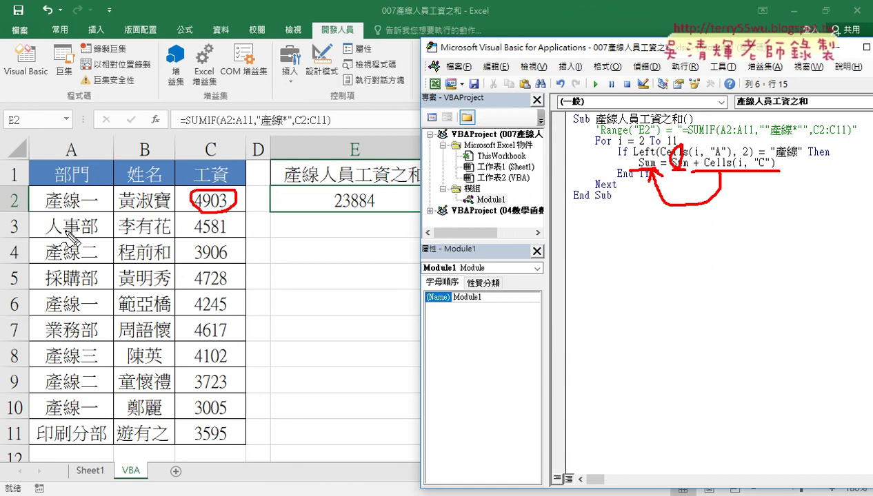
{"action": "left_click_drag", "start_coordinate": [47, 262], "coordinate": [76, 262]}
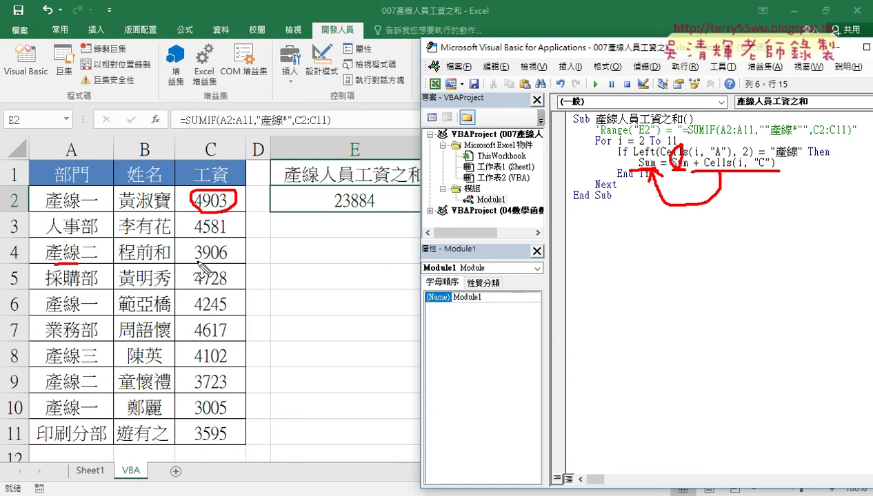
{"action": "left_click_drag", "start_coordinate": [194, 262], "coordinate": [228, 262]}
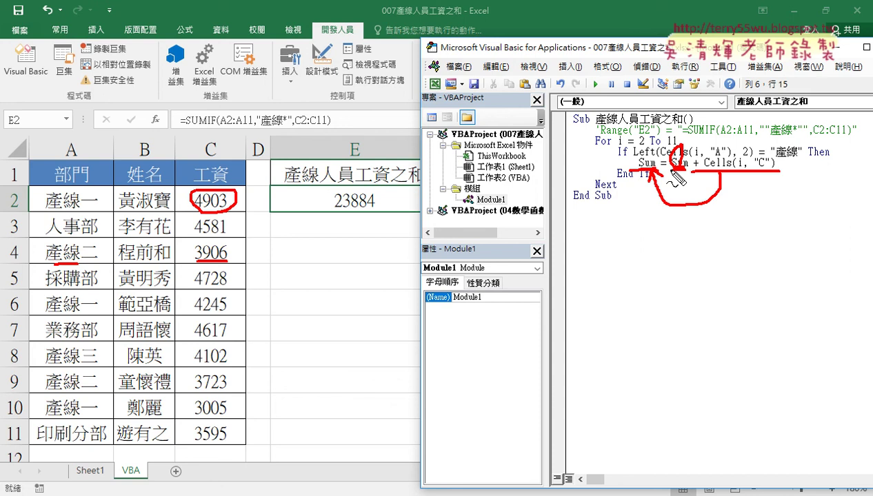
{"action": "key", "text": "Escape"}
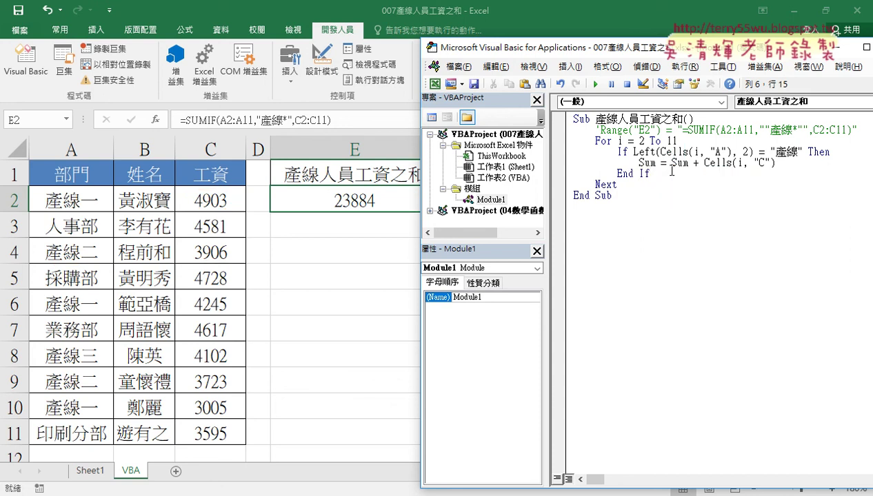
- After Next, add a Range("E2") = Sum line copied from the commented line
{"action": "left_click", "coordinate": [624, 183]}
{"action": "key", "text": "Return"}
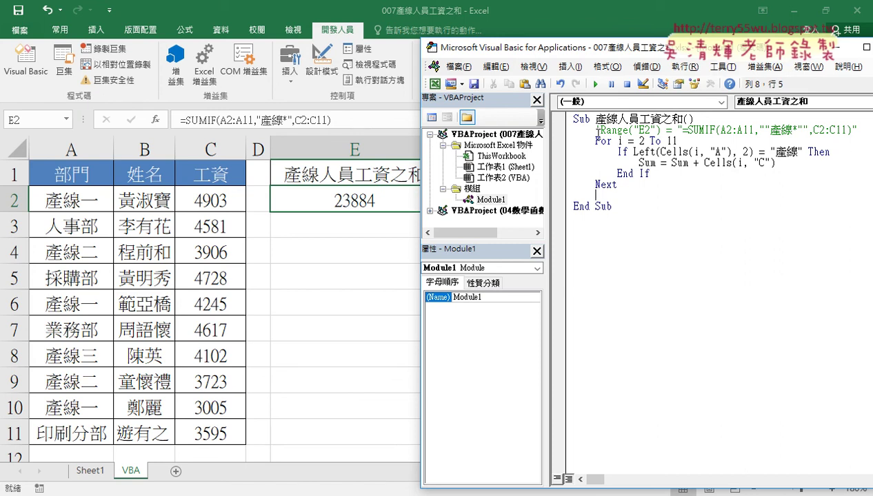
{"action": "mouse_move", "coordinate": [600, 130]}
{"action": "left_mouse_down"}
{"action": "mouse_move", "coordinate": [673, 130]}
{"action": "mouse_move", "coordinate": [645, 196]}
{"action": "left_mouse_up"}
{"action": "left_click", "coordinate": [665, 195]}
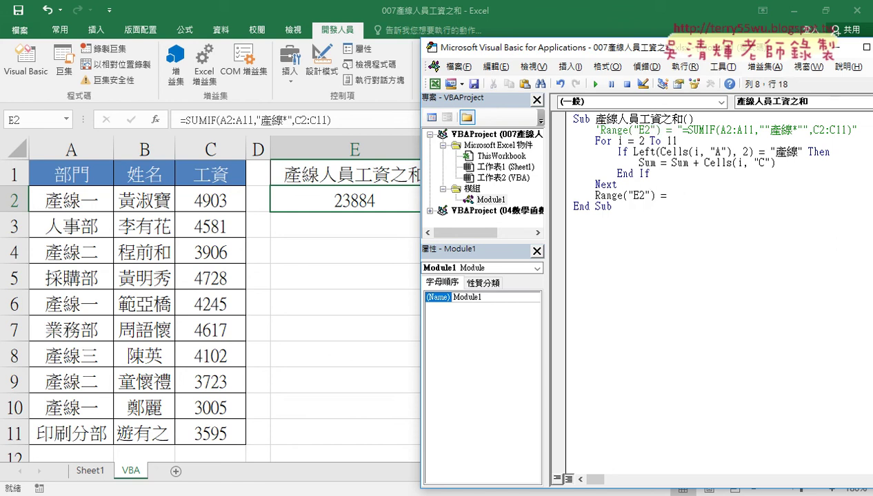
{"action": "type", "text": "sum"}
{"action": "double_click", "coordinate": [674, 196]}
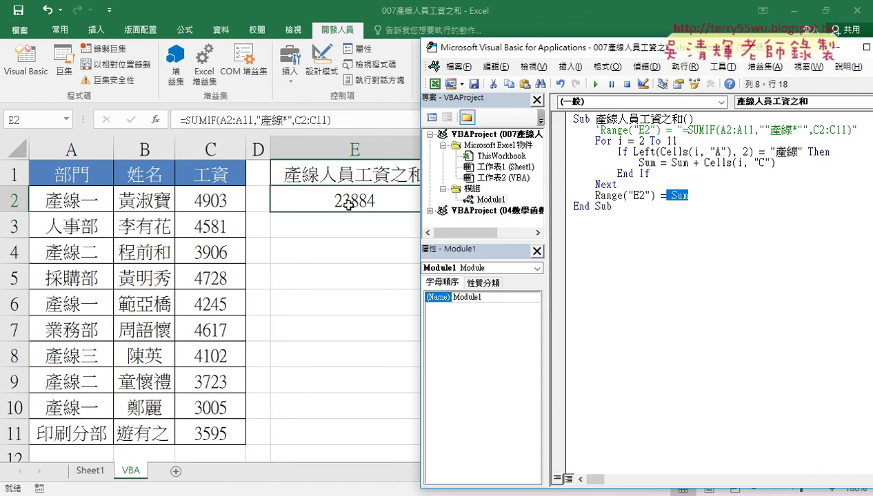
{"action": "left_click", "coordinate": [362, 207]}
- Clear E2 and run the loop macro so E2 gets the plain value 23884
{"action": "key", "text": "Delete"}
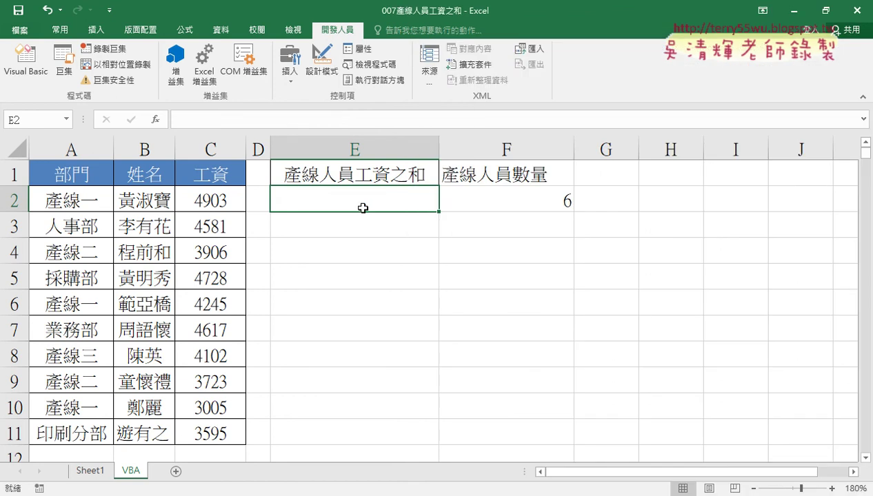
{"action": "left_click", "coordinate": [25, 61]}
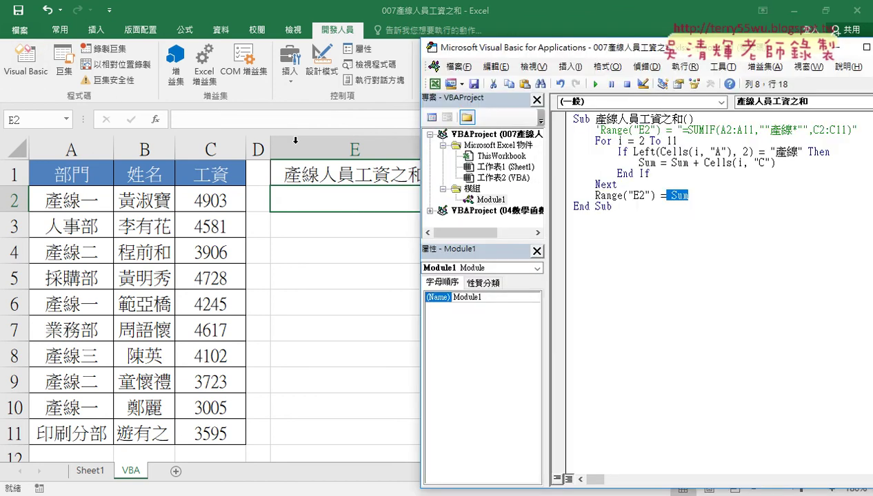
{"action": "left_click", "coordinate": [639, 163]}
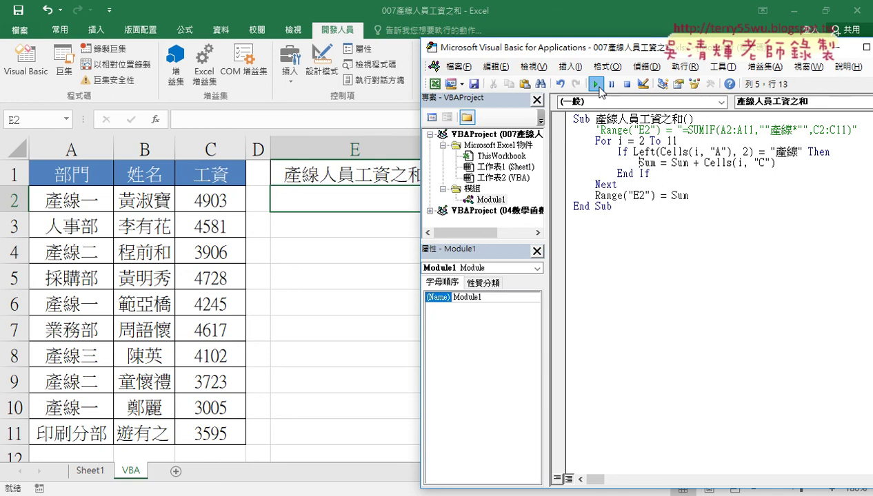
{"action": "left_click_drag", "start_coordinate": [538, 48], "coordinate": [561, 48]}
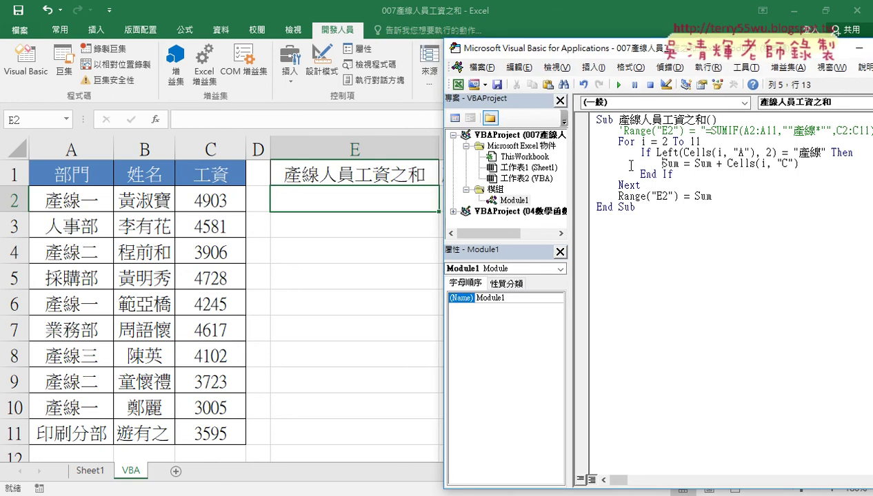
{"action": "left_click", "coordinate": [664, 163]}
{"action": "left_click", "coordinate": [619, 85]}
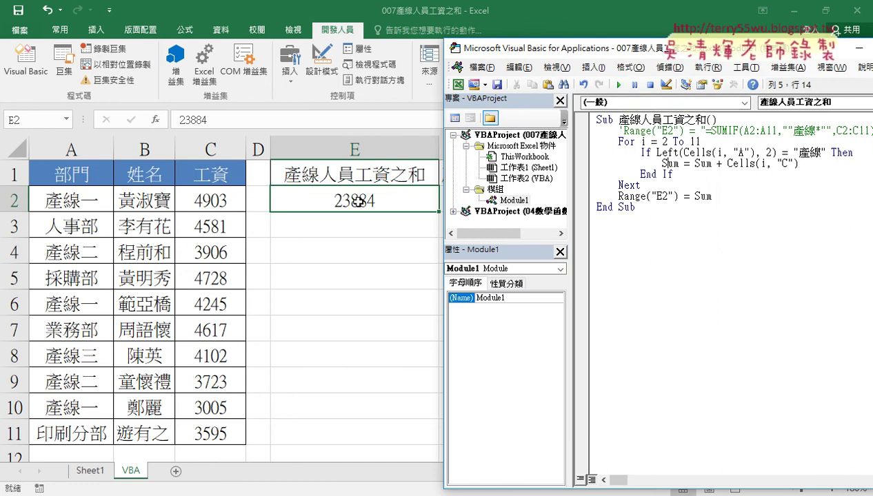
{"action": "left_click", "coordinate": [357, 200]}
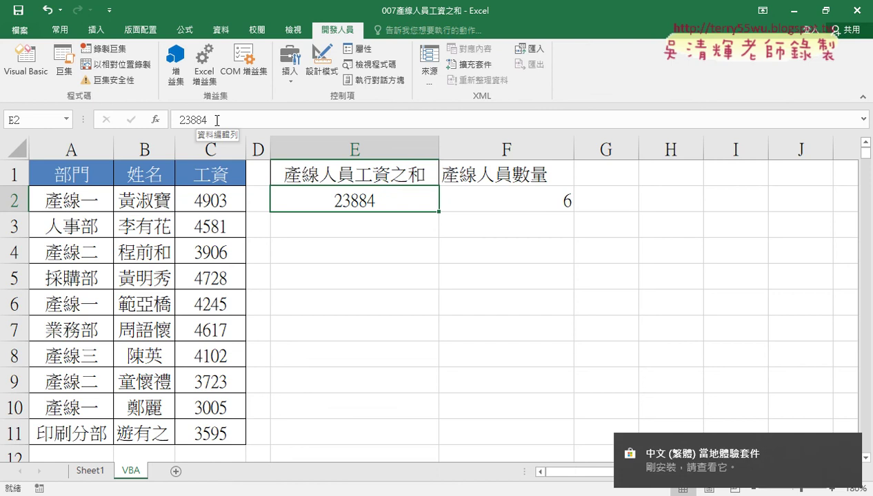
- Reopen the VBA editor and highlight the If block and the Sum = Sum + Cells line
{"action": "left_click", "coordinate": [34, 69]}
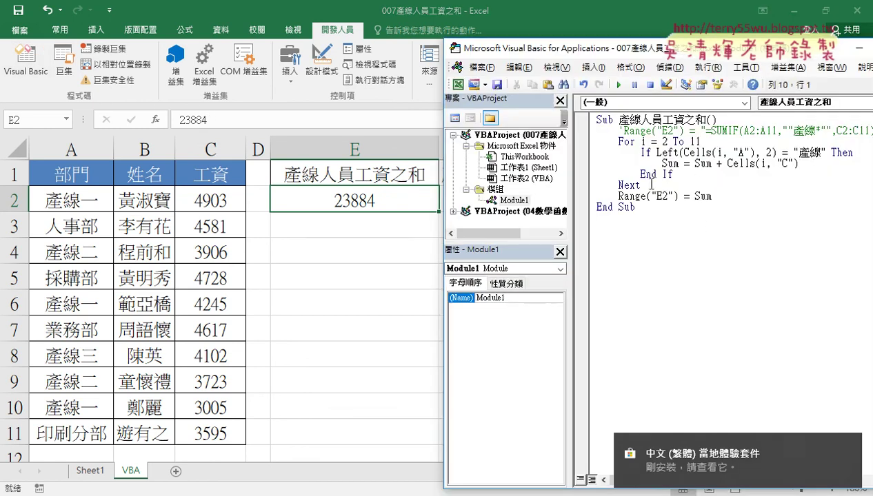
{"action": "mouse_move", "coordinate": [640, 185]}
{"action": "left_mouse_down"}
{"action": "mouse_move", "coordinate": [591, 156]}
{"action": "mouse_move", "coordinate": [594, 143]}
{"action": "left_mouse_up"}
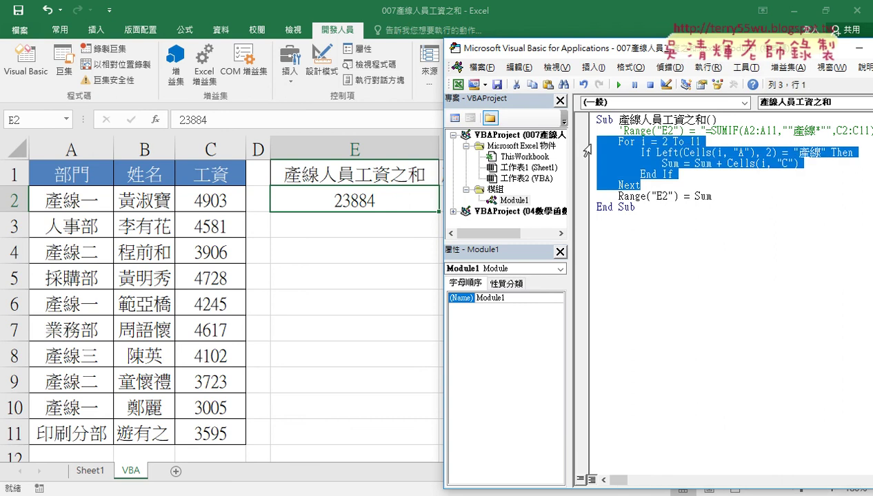
{"action": "left_click", "coordinate": [673, 164]}
{"action": "left_click_drag", "start_coordinate": [663, 164], "coordinate": [800, 164]}
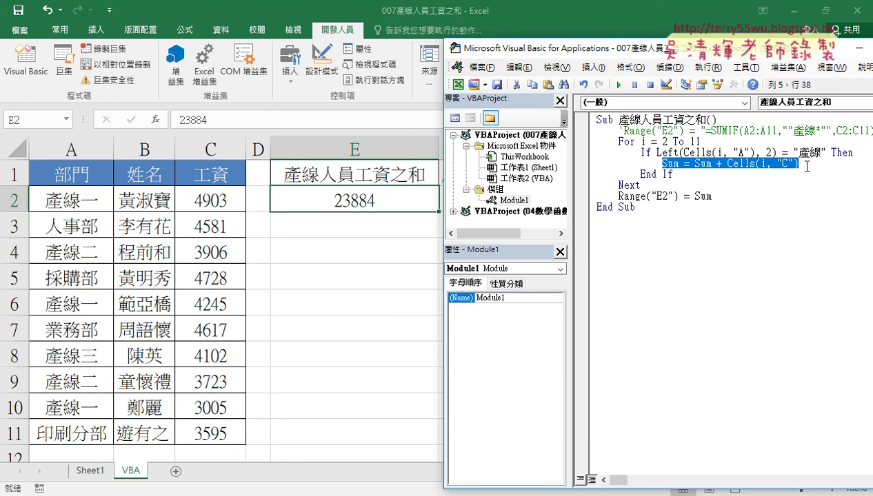